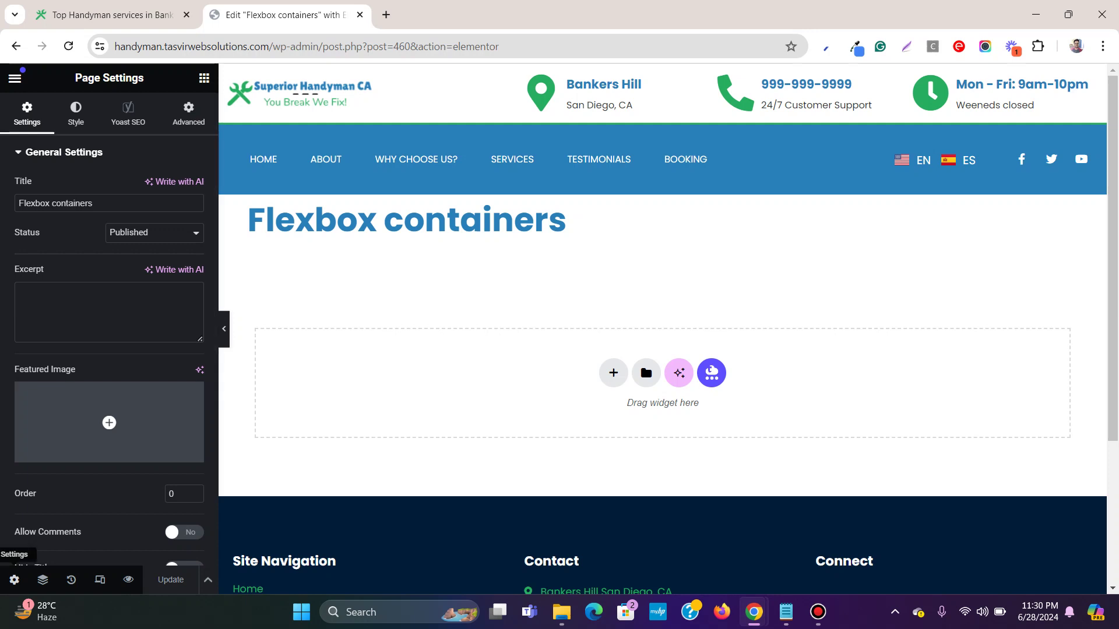
# Hide the page title in the page's general settings
pyautogui.scroll(-3, 109, 320)
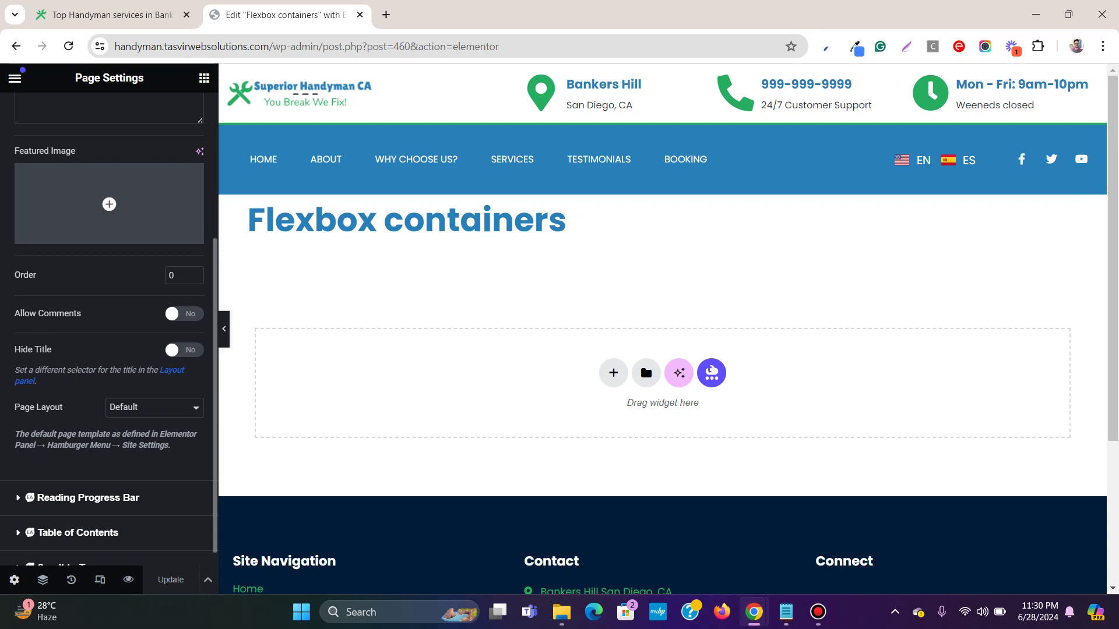
pyautogui.click(183, 349)
pyautogui.scroll(3, 109, 350)
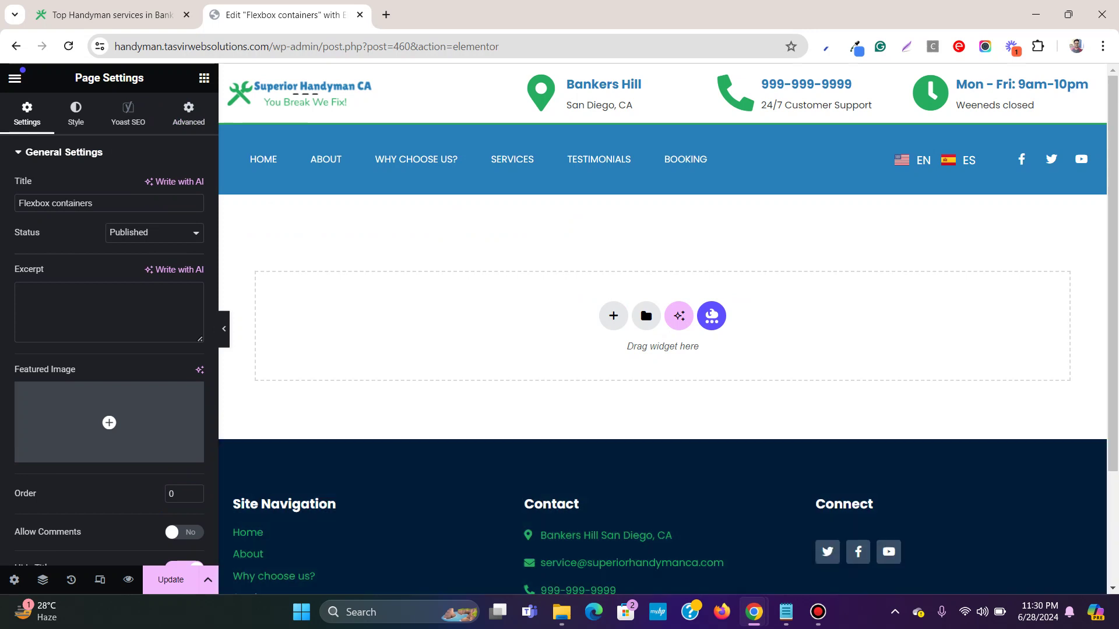
# Add a Flexbox container with the Direction Column structure to the empty page
pyautogui.click(613, 316)
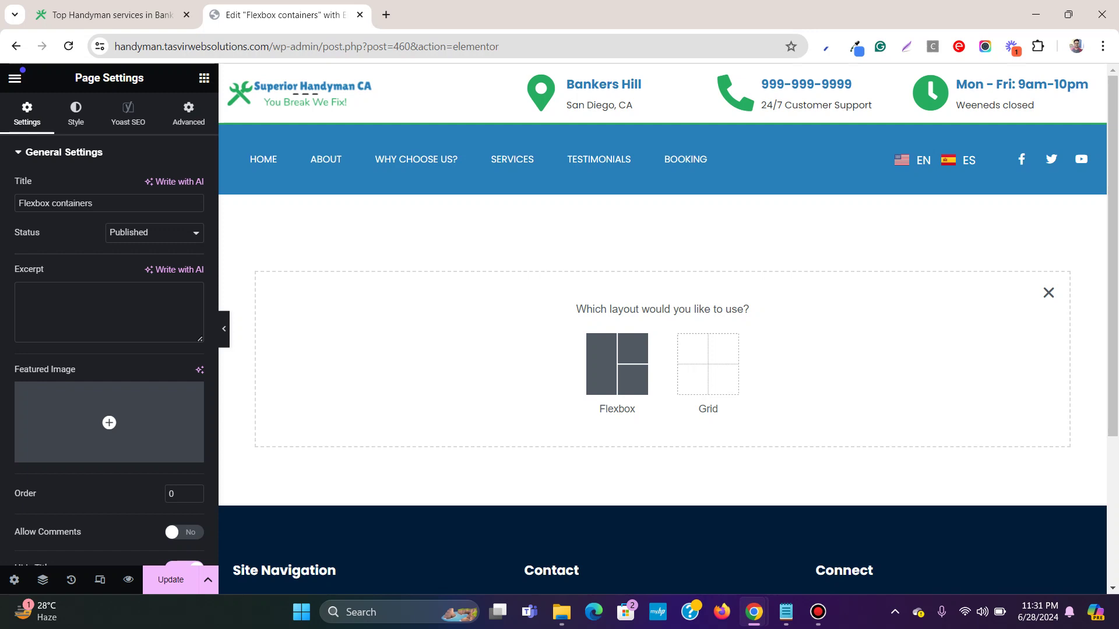
pyautogui.click(617, 363)
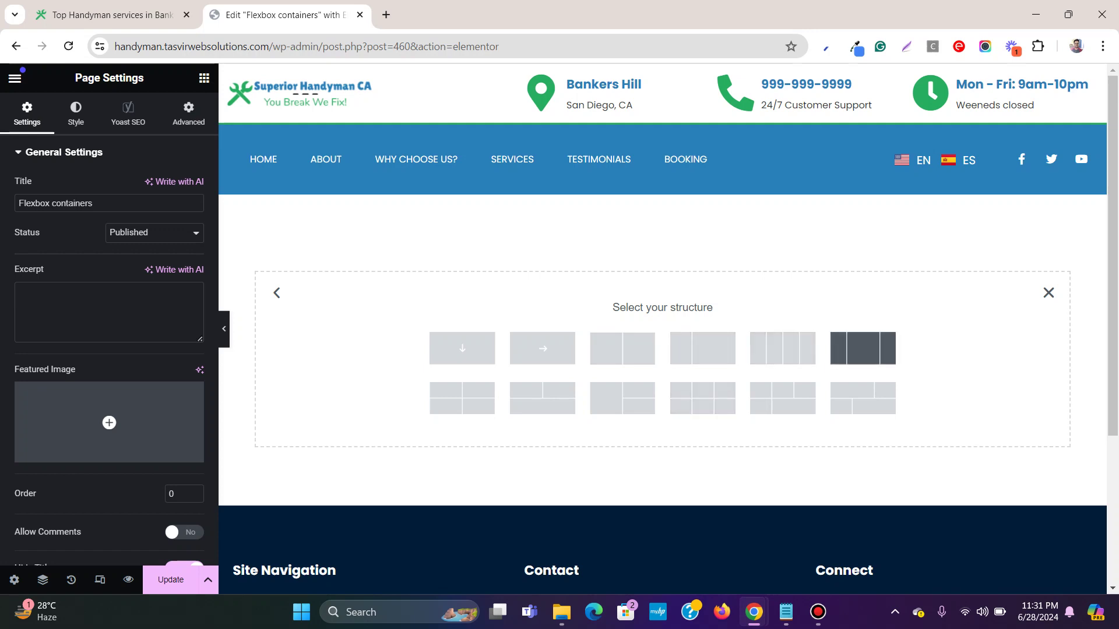
pyautogui.click(702, 348)
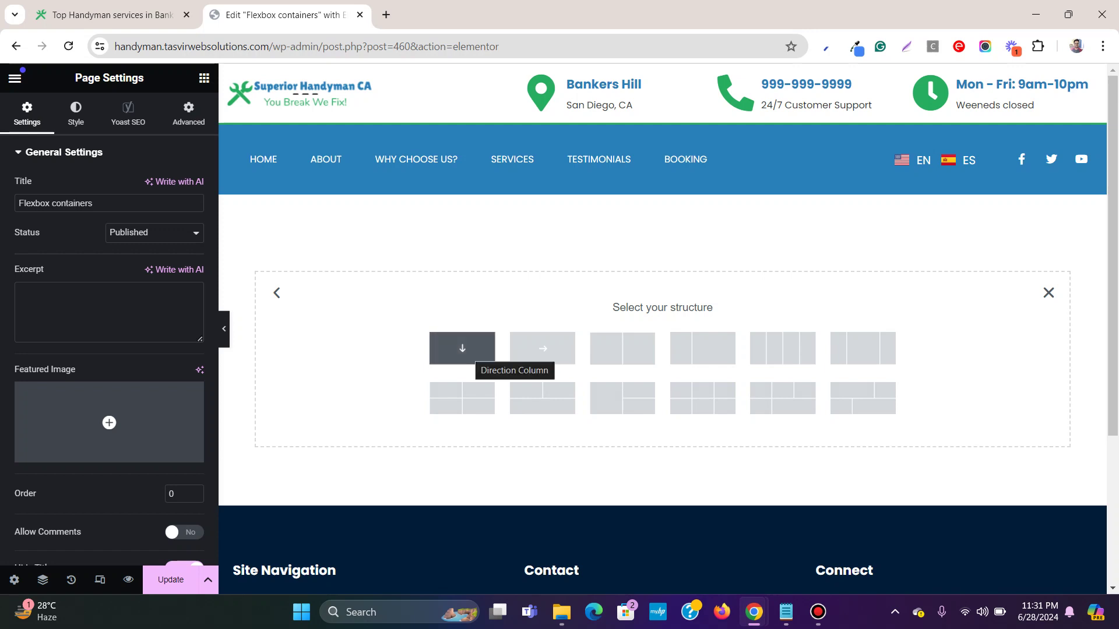
pyautogui.click(462, 348)
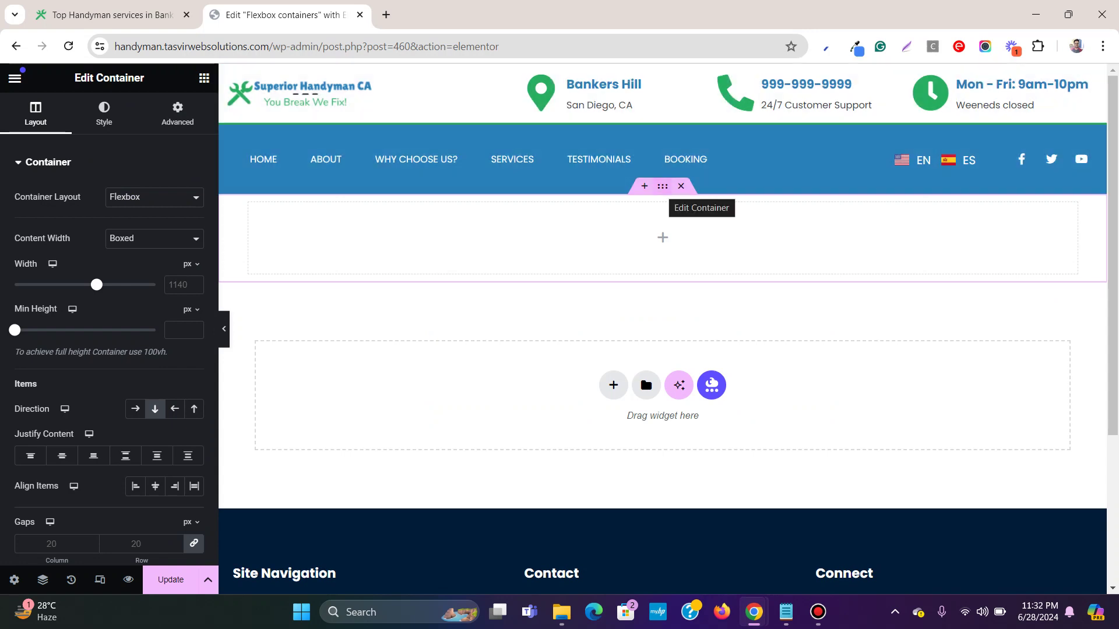
pyautogui.click(613, 385)
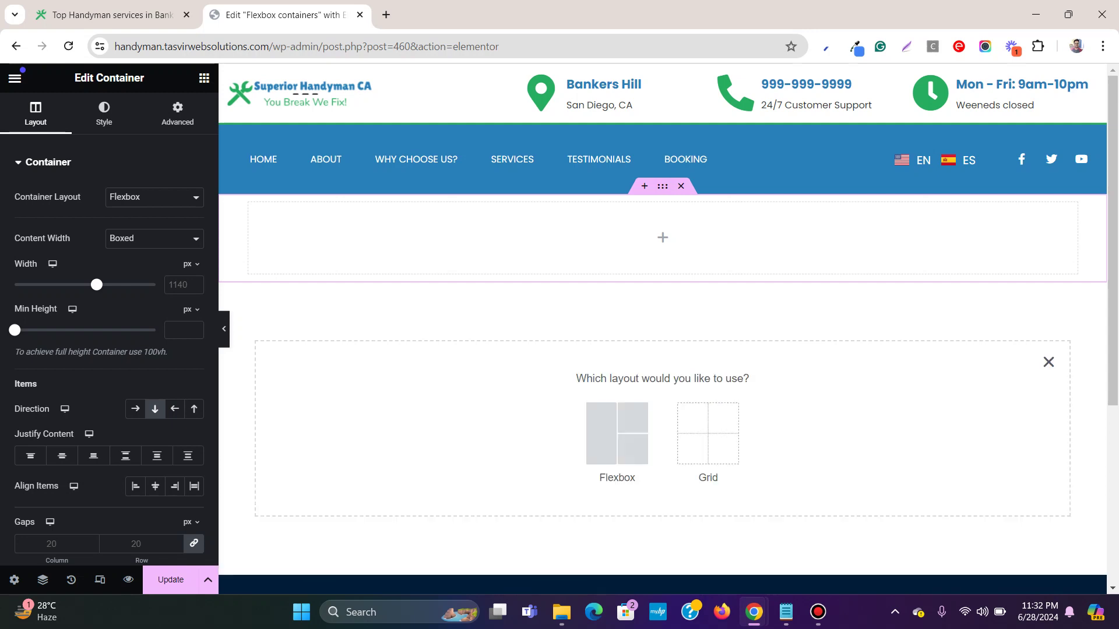
pyautogui.click(617, 432)
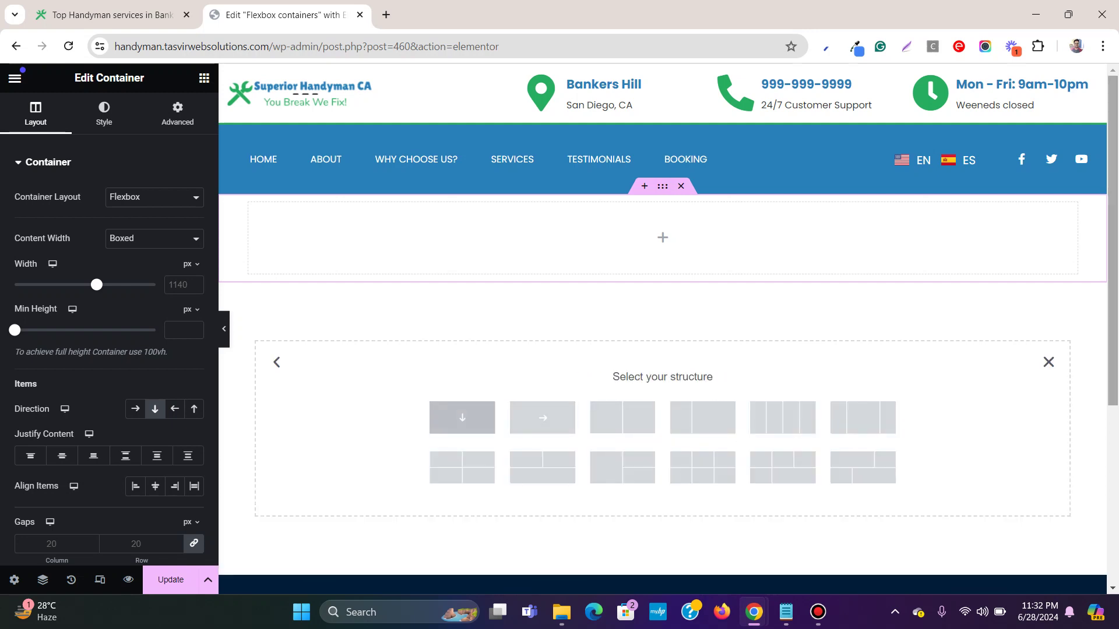
pyautogui.click(1048, 362)
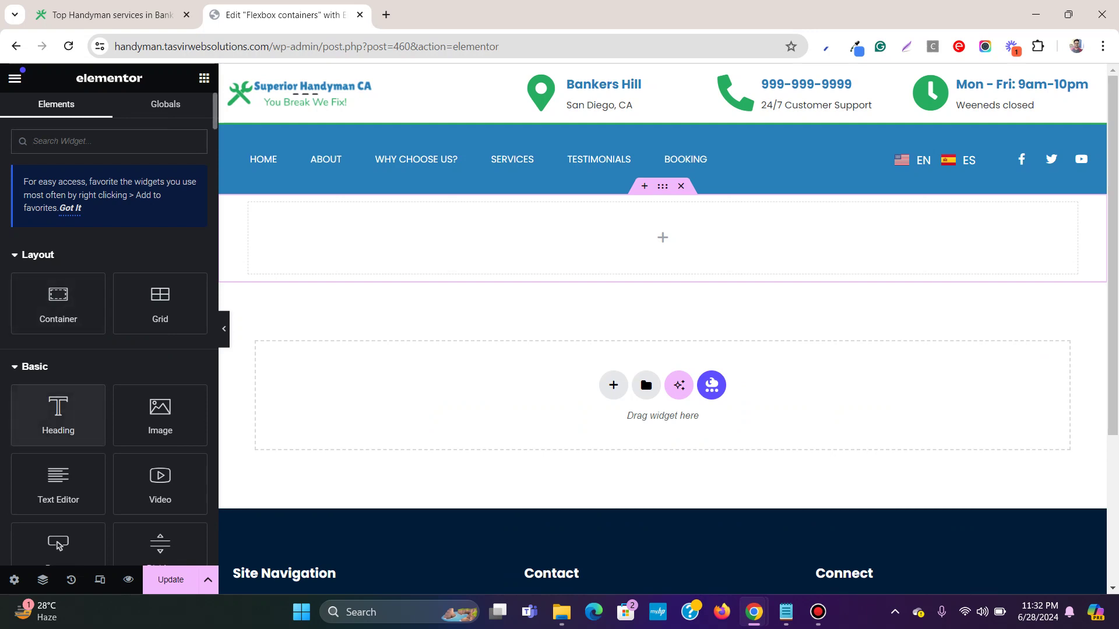
# Add two Heading widgets and a Video widget below them inside the column container
pyautogui.moveTo(58, 415); pyautogui.dragTo(326, 244)
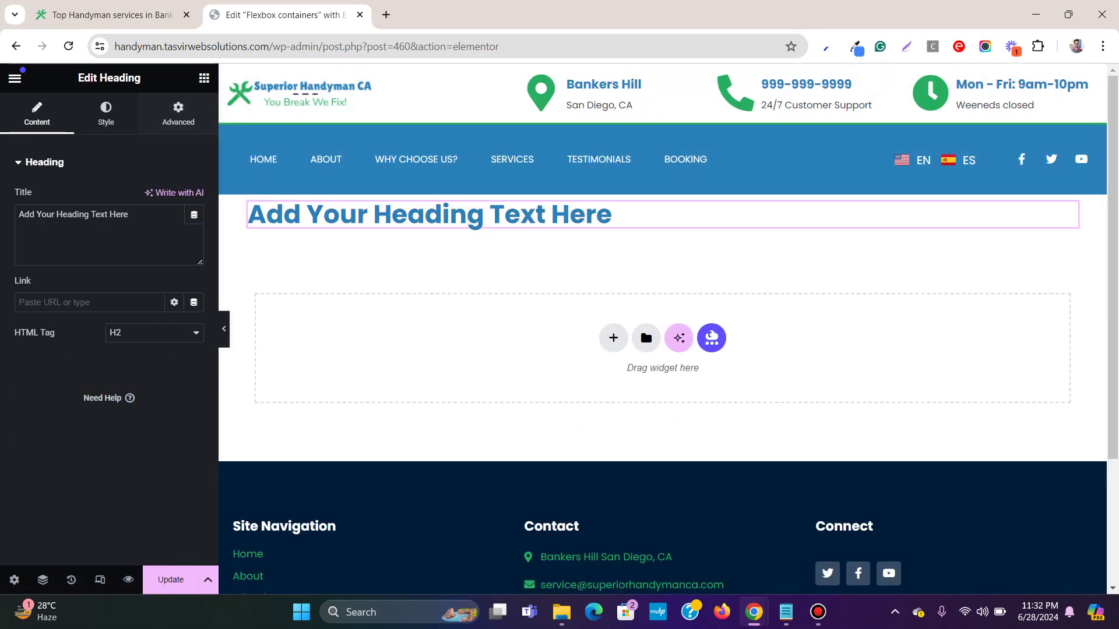
pyautogui.click(204, 78)
pyautogui.moveTo(59, 415); pyautogui.dragTo(472, 234)
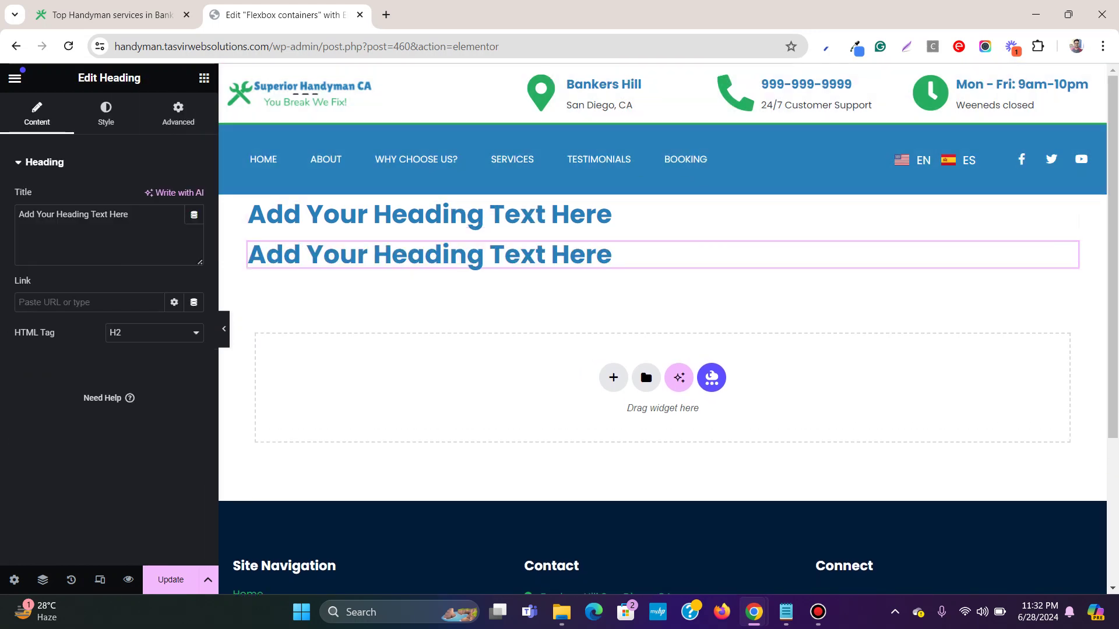
pyautogui.click(204, 77)
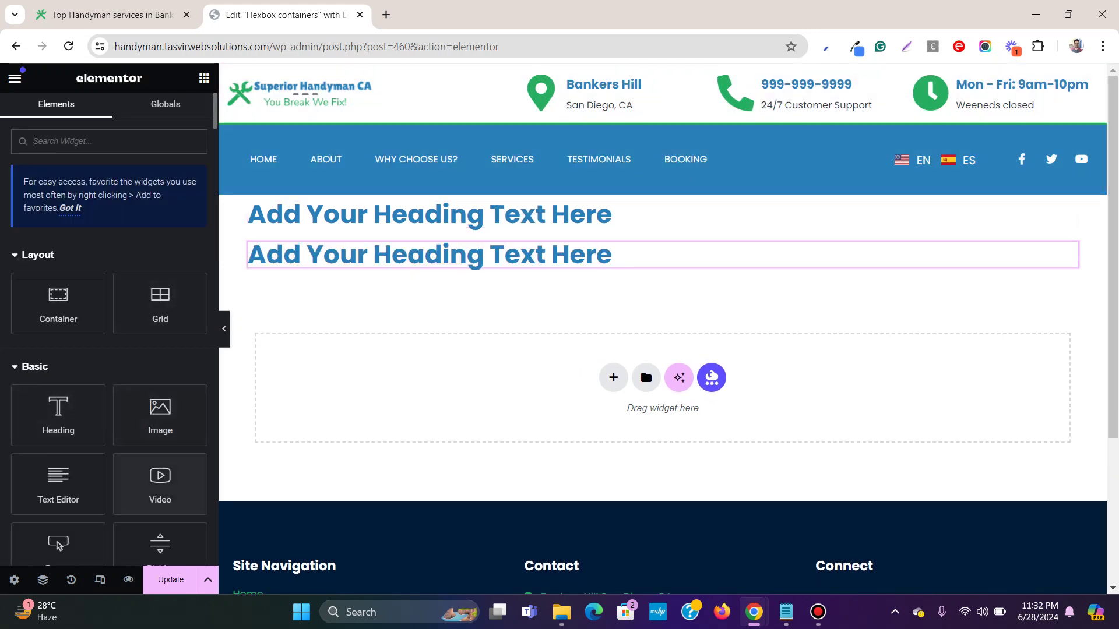
pyautogui.moveTo(160, 483); pyautogui.dragTo(490, 256)
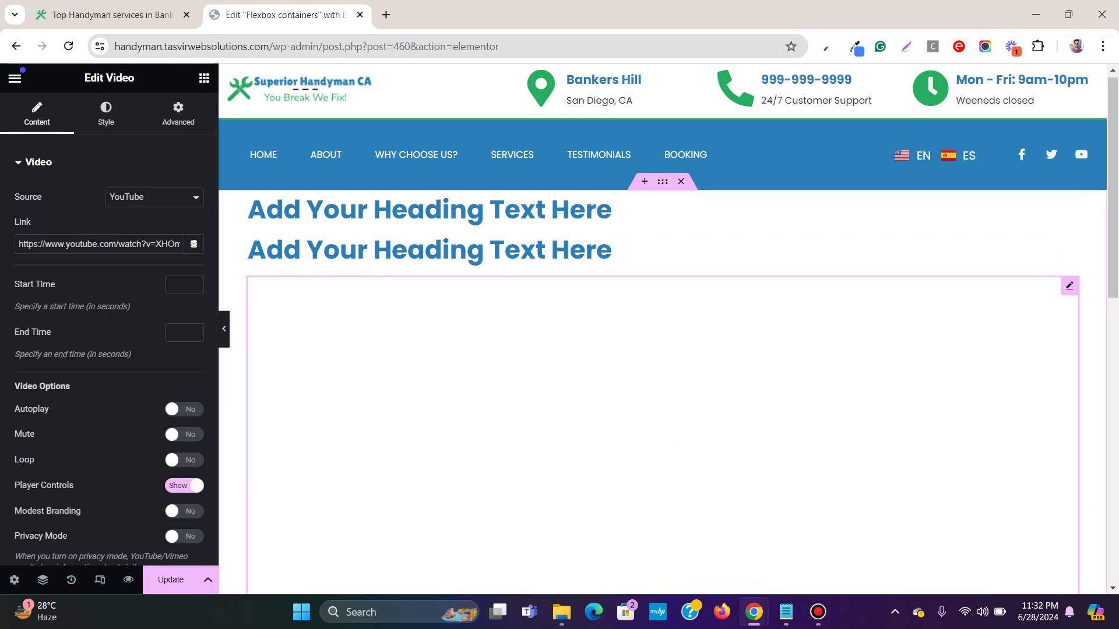
pyautogui.scroll(-5, 663, 350)
pyautogui.scroll(5, 662, 350)
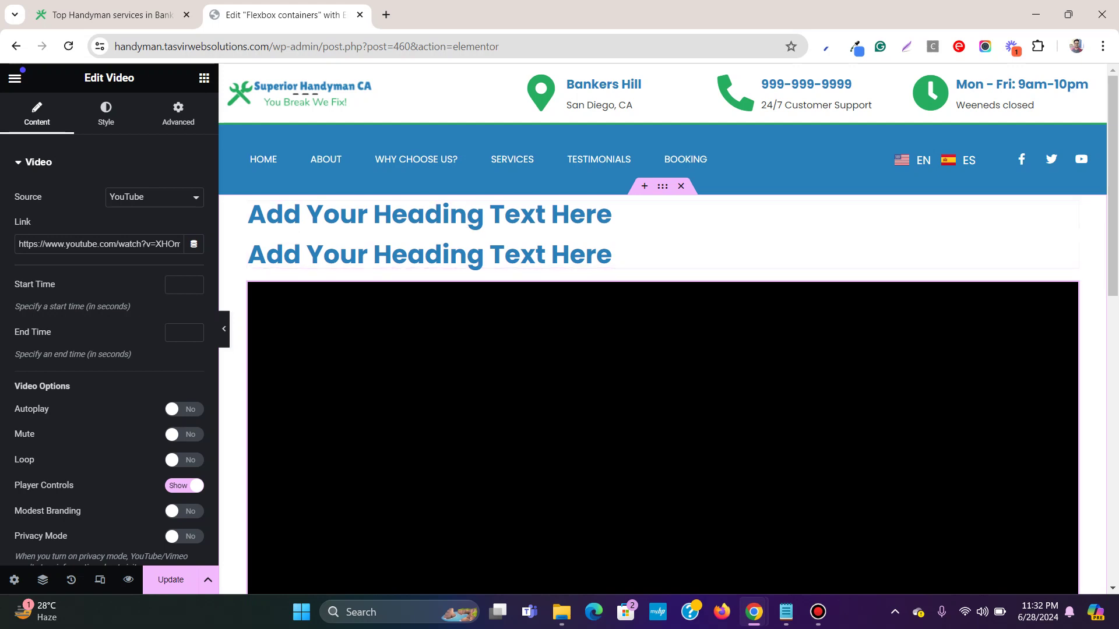
# Replace the column container and its widgets with a new Flexbox container using the row direction structure
pyautogui.click(680, 186)
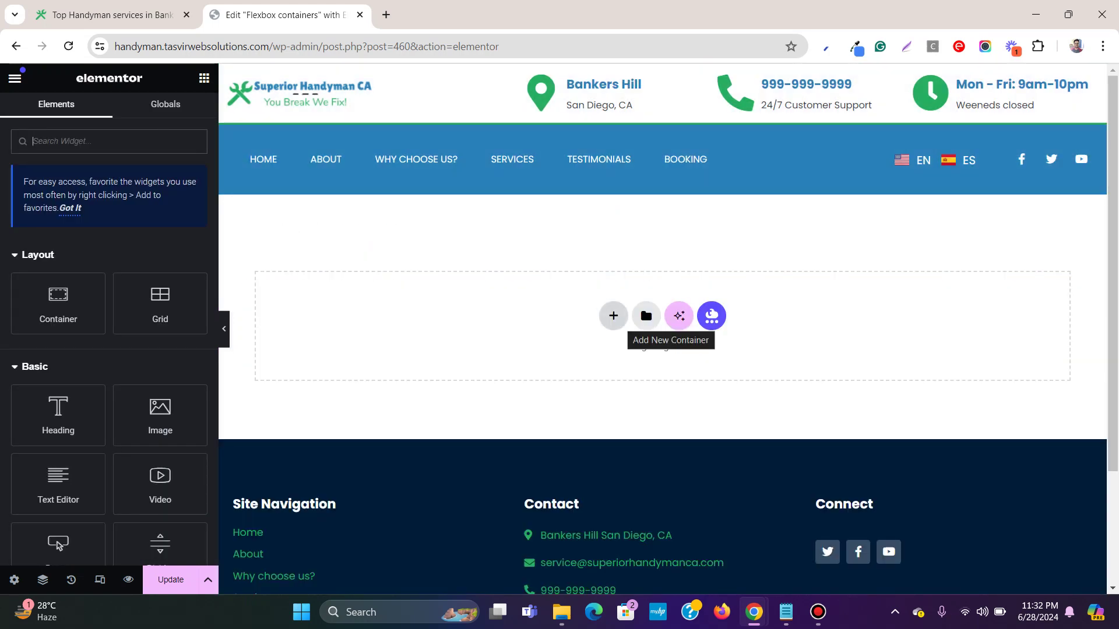
pyautogui.click(613, 315)
pyautogui.click(617, 364)
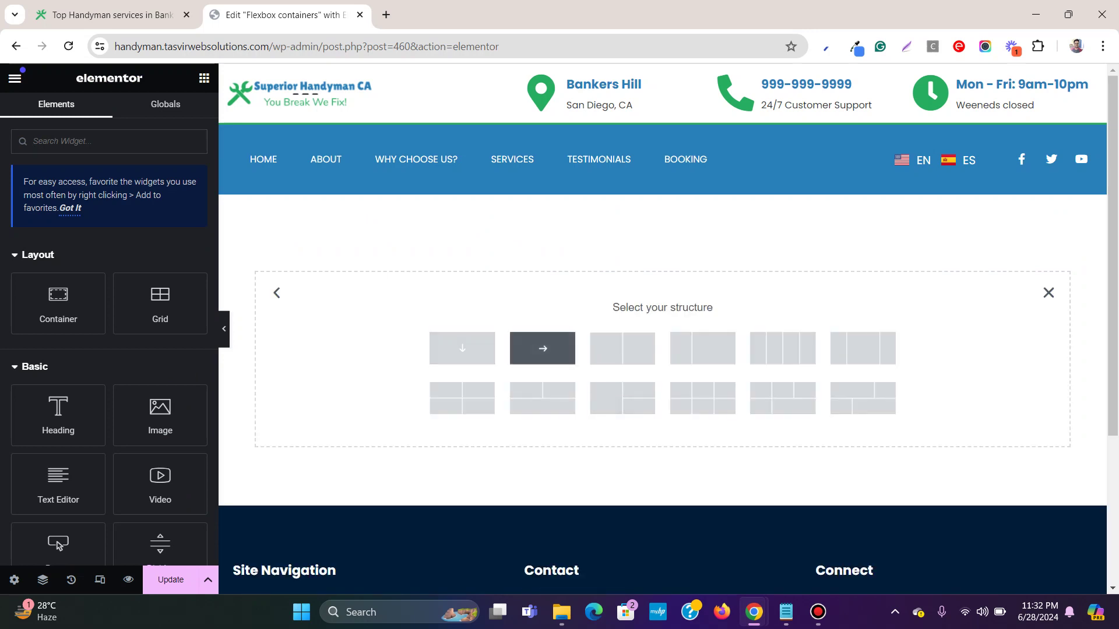
pyautogui.click(542, 348)
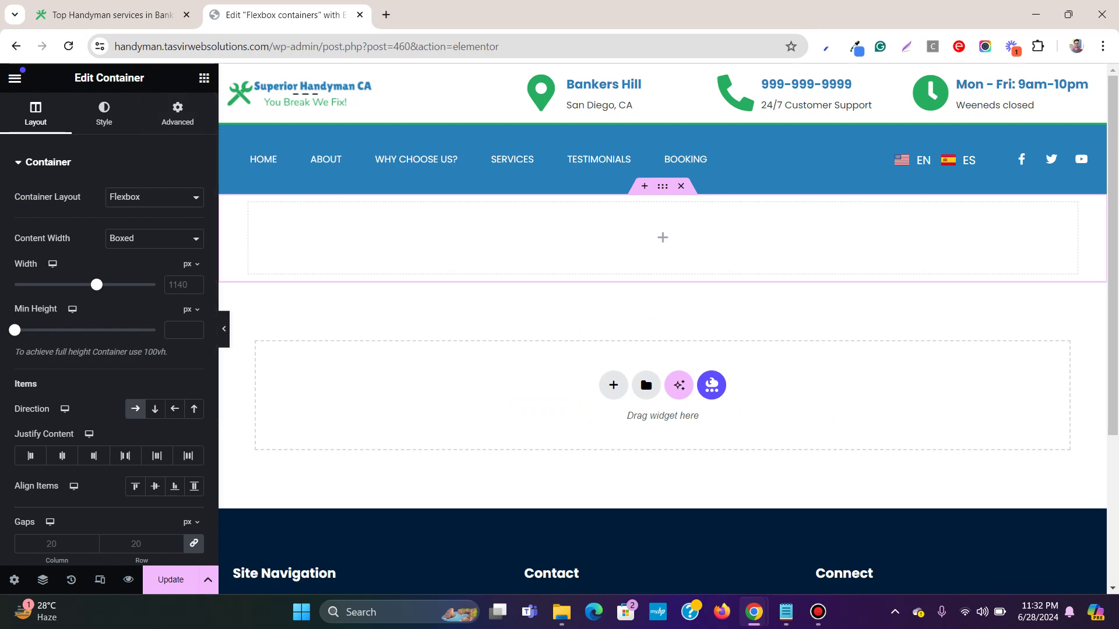
# Add three Heading widgets side by side inside the row container
pyautogui.click(204, 78)
pyautogui.moveTo(54, 411); pyautogui.dragTo(396, 236)
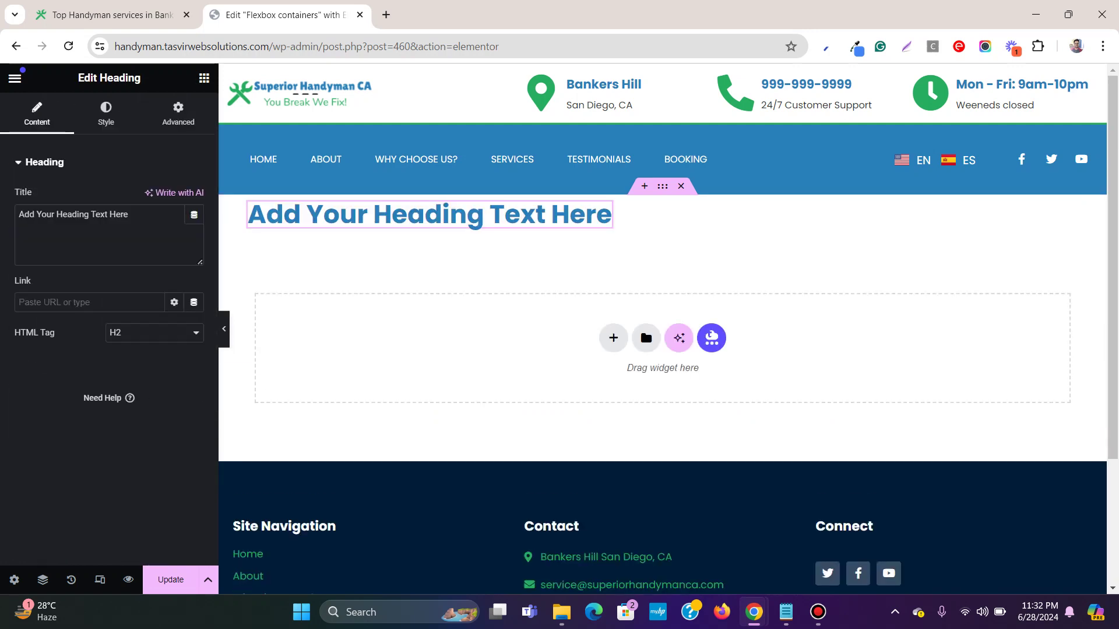
pyautogui.click(204, 77)
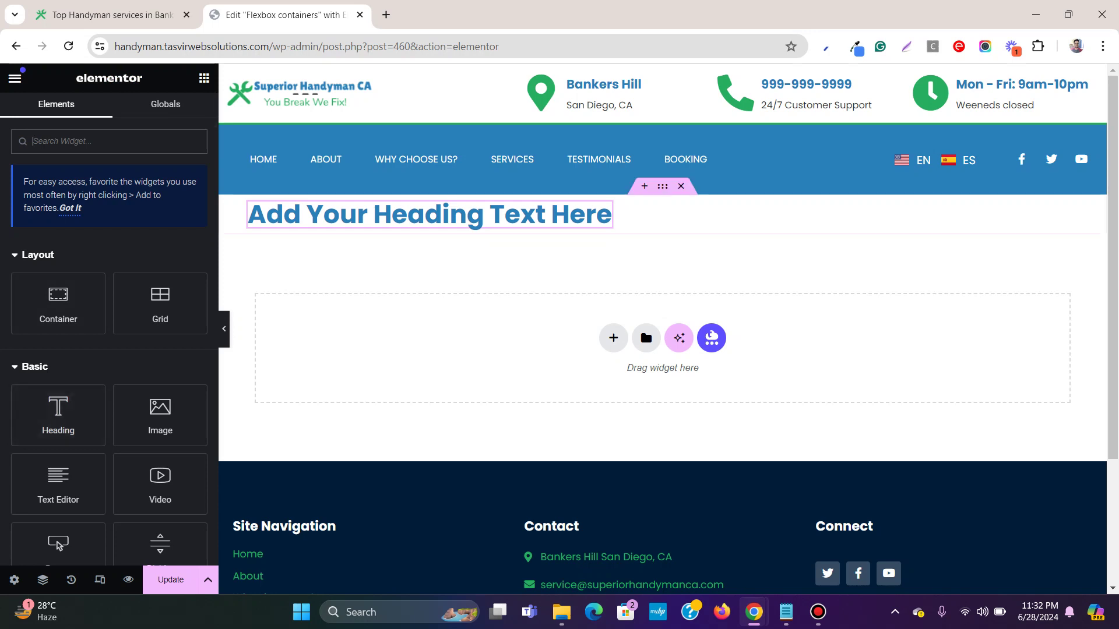
pyautogui.moveTo(59, 415); pyautogui.dragTo(449, 210)
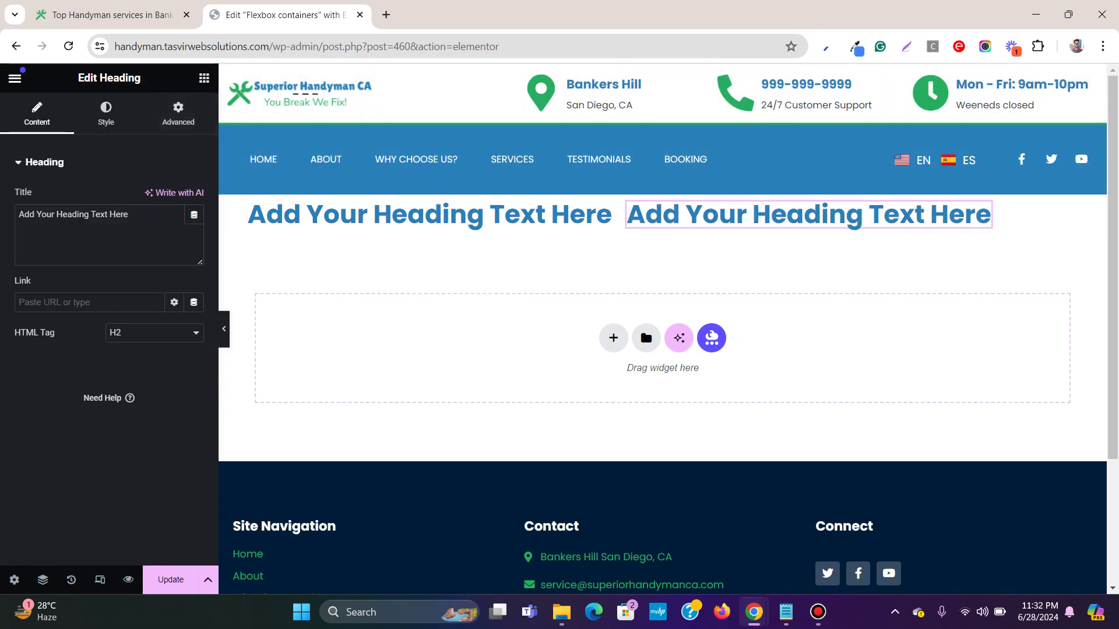
pyautogui.click(204, 78)
pyautogui.moveTo(58, 415); pyautogui.dragTo(446, 216)
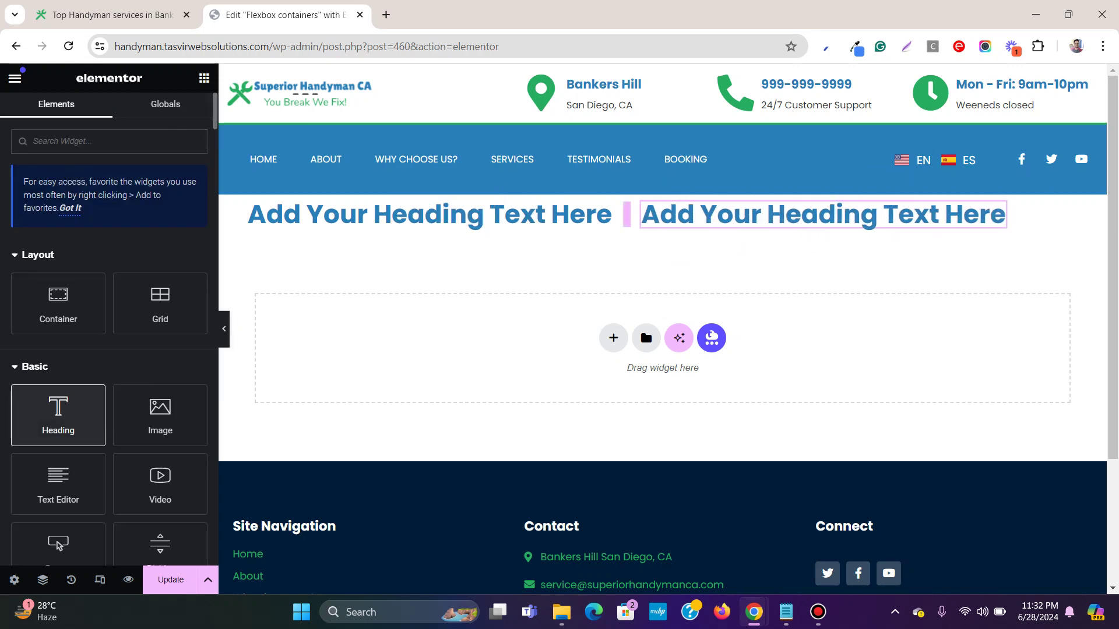
# Duplicate the last heading in the row container eight times to make eleven headings in one row
pyautogui.rightClick(946, 212)
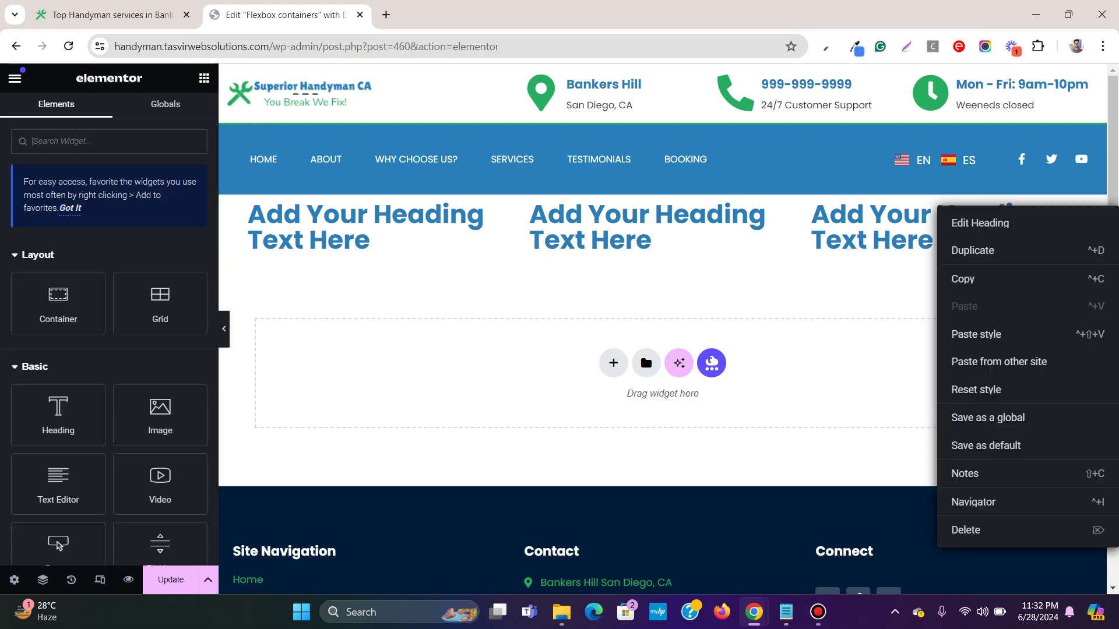
pyautogui.click(967, 245)
pyautogui.rightClick(945, 213)
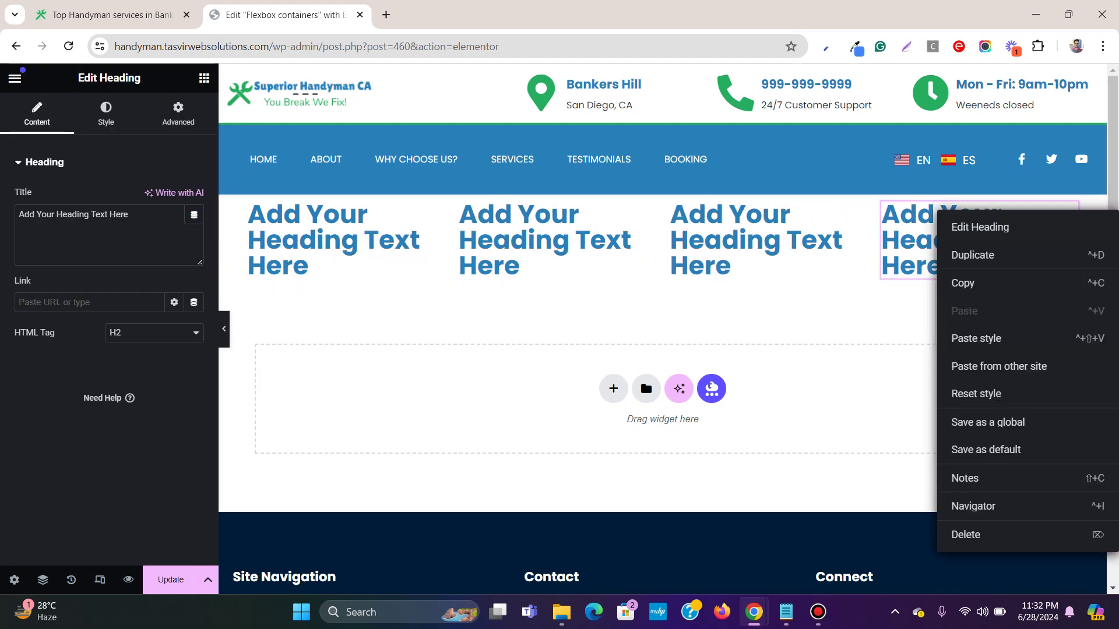
pyautogui.click(970, 252)
pyautogui.rightClick(939, 211)
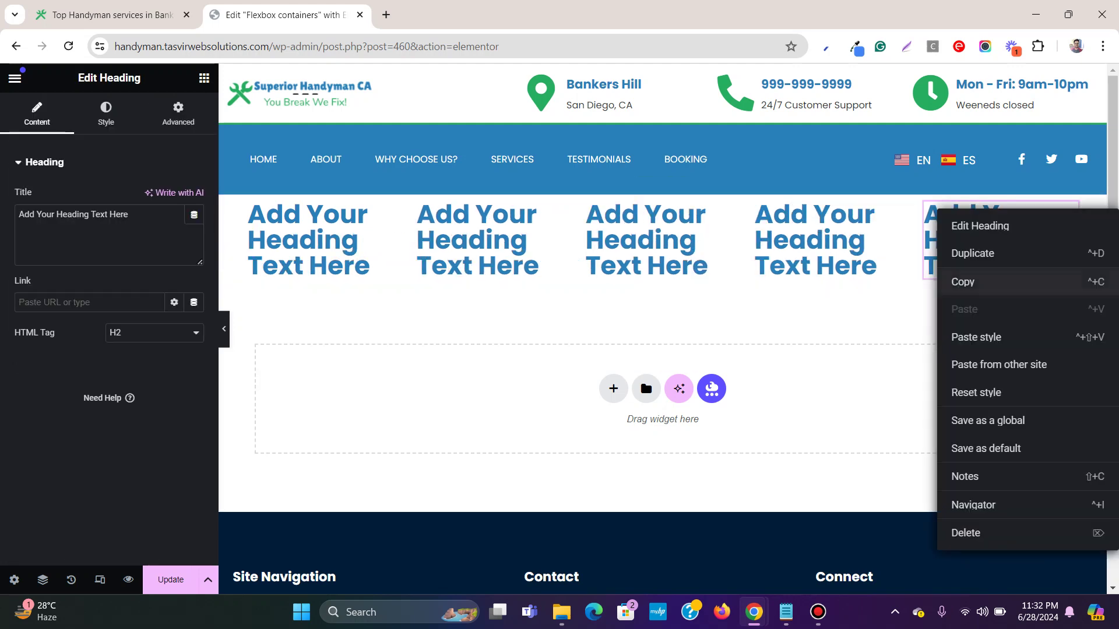
pyautogui.click(979, 253)
pyautogui.rightClick(939, 211)
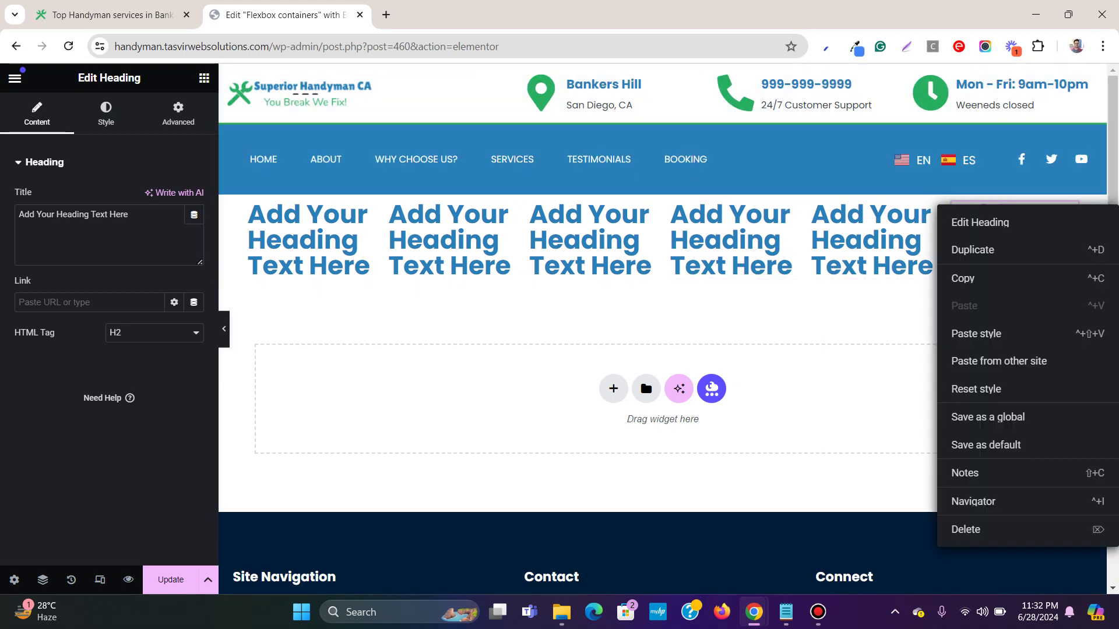
pyautogui.click(970, 249)
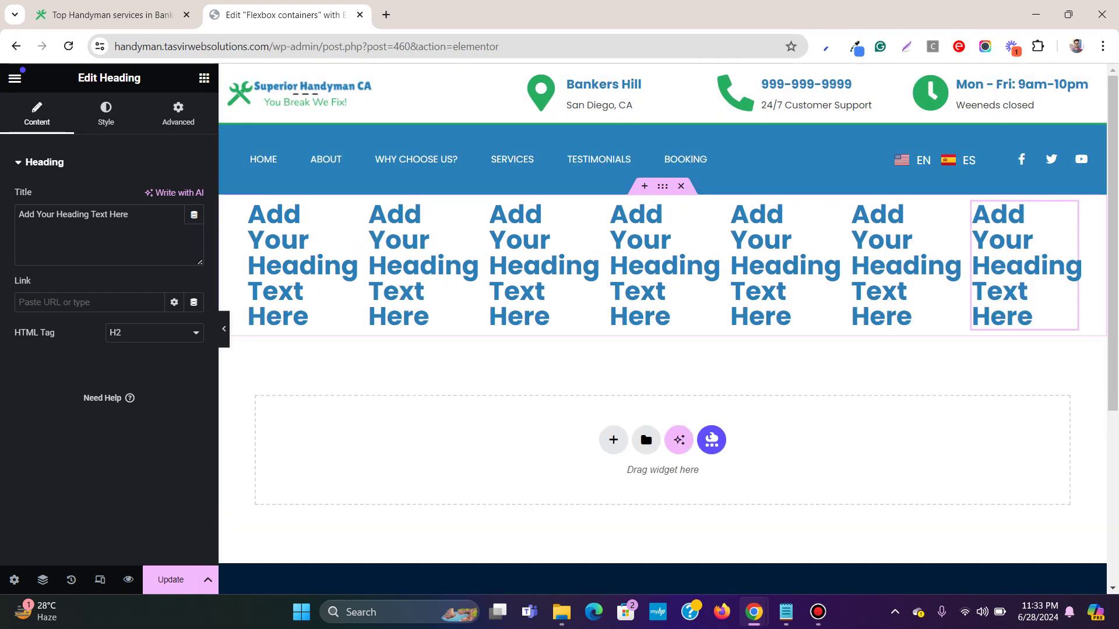
pyautogui.rightClick(940, 212)
pyautogui.click(970, 250)
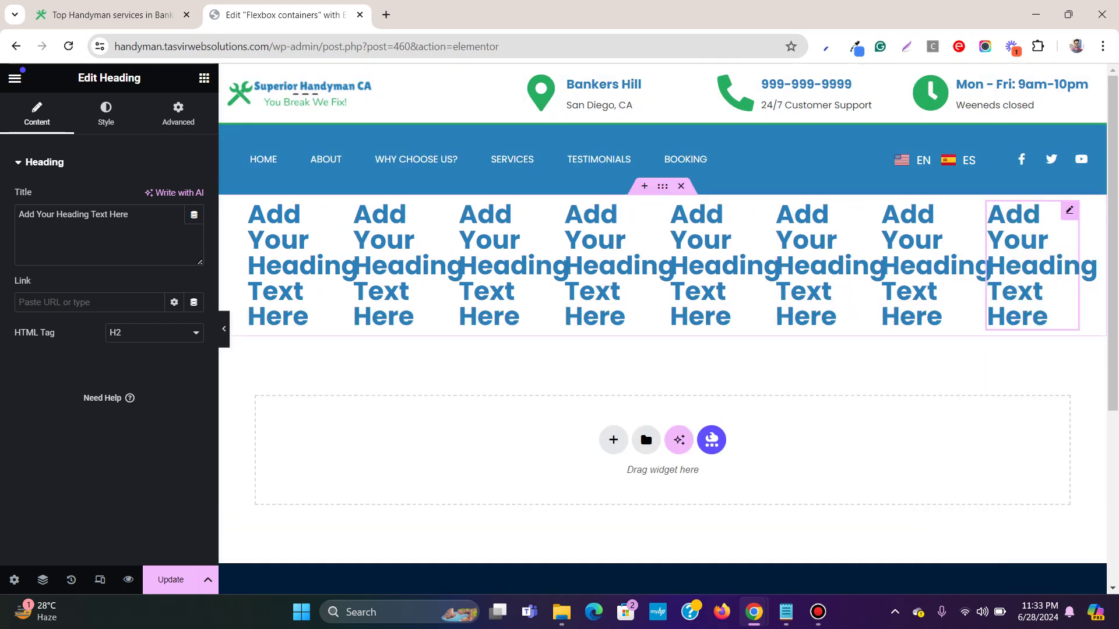
pyautogui.rightClick(1020, 213)
pyautogui.click(971, 257)
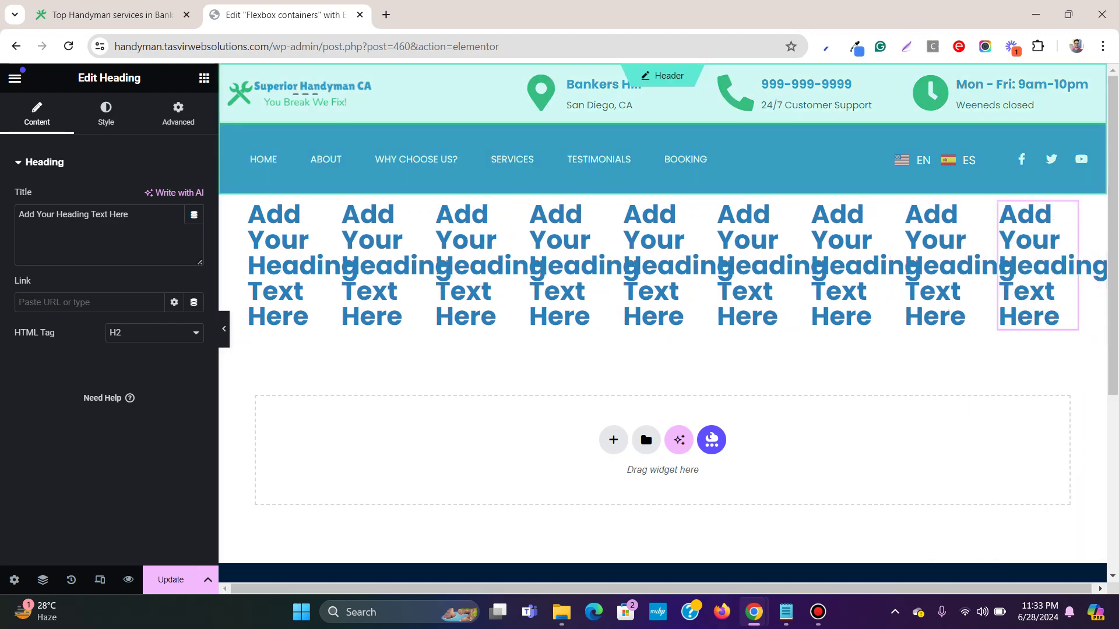
pyautogui.rightClick(1029, 212)
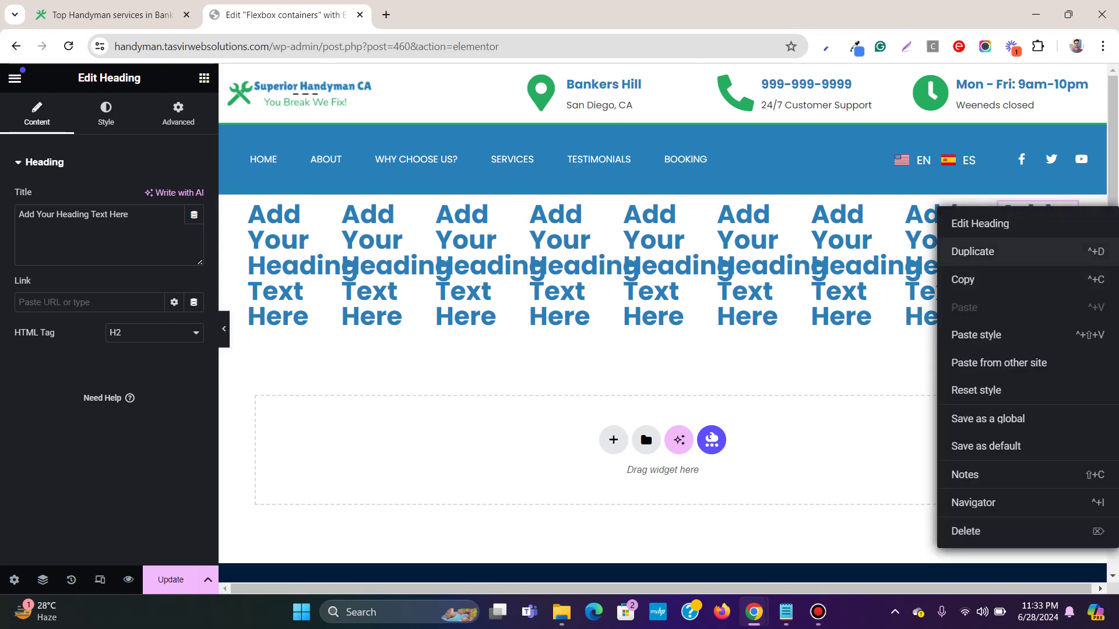
pyautogui.click(979, 251)
pyautogui.rightClick(1043, 213)
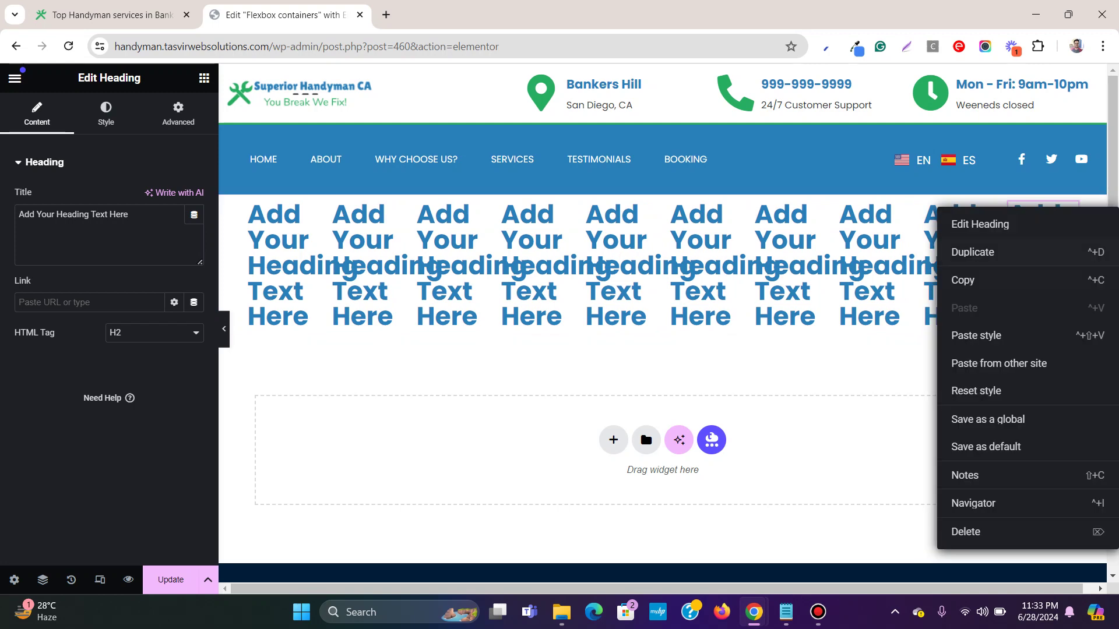
pyautogui.click(979, 251)
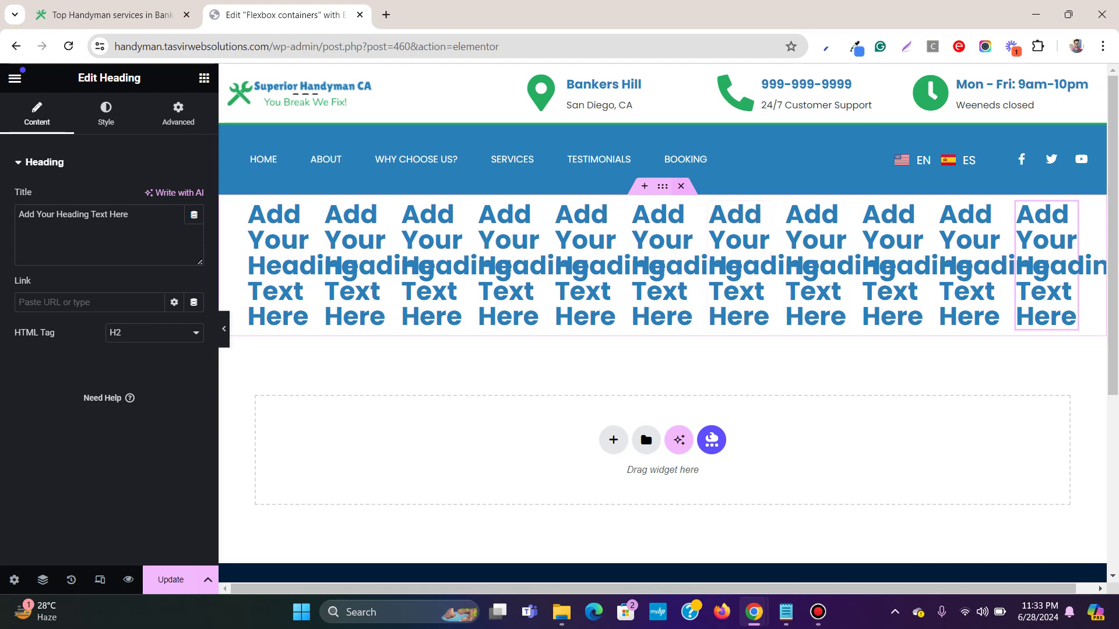
# Replace the row container and its headings with an empty Direction Column Flexbox container, and bring up the widget list
pyautogui.press('Delete')
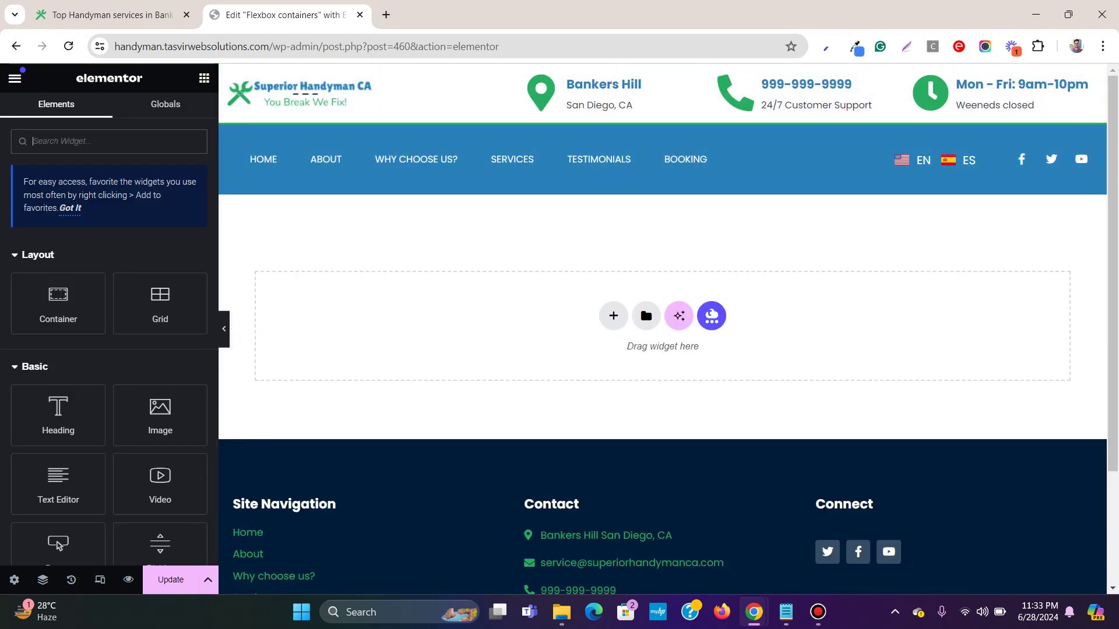
pyautogui.click(613, 316)
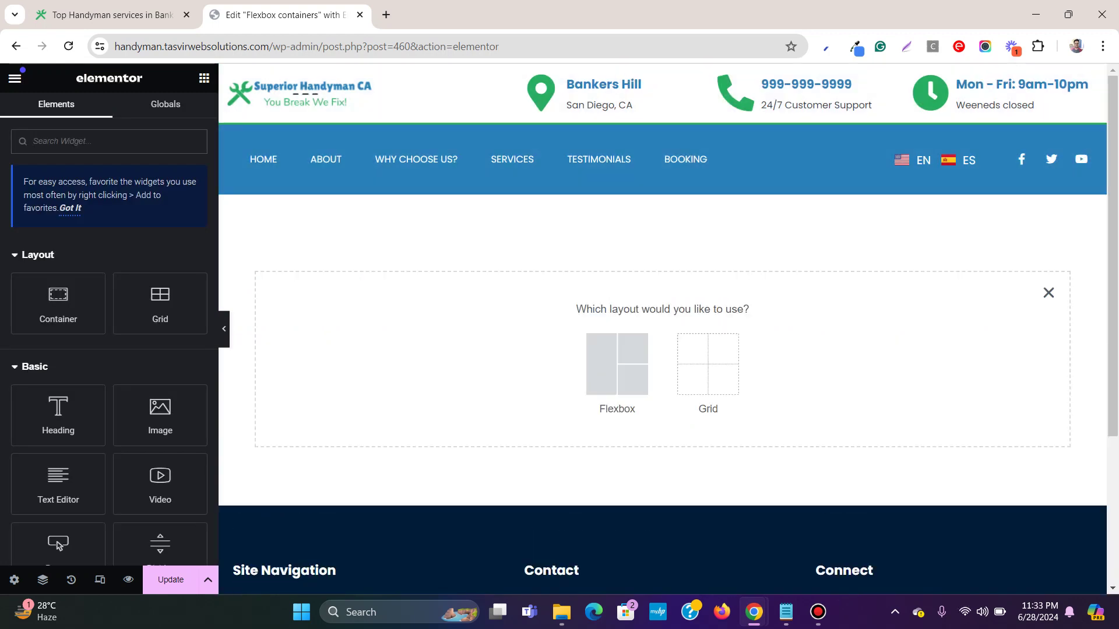
pyautogui.click(618, 365)
pyautogui.click(462, 348)
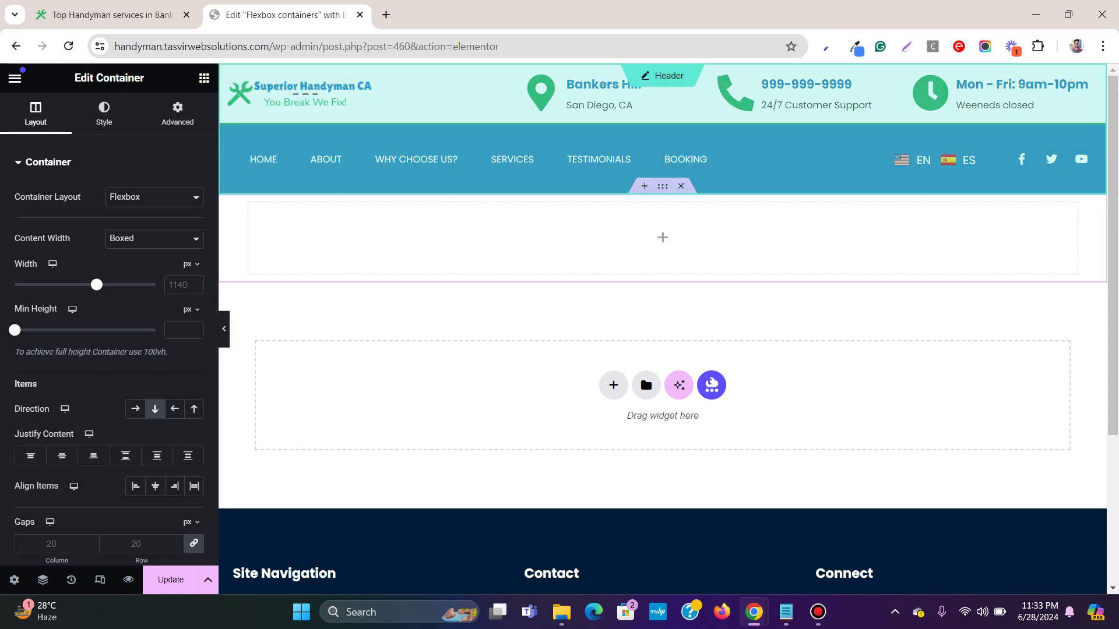
pyautogui.click(204, 77)
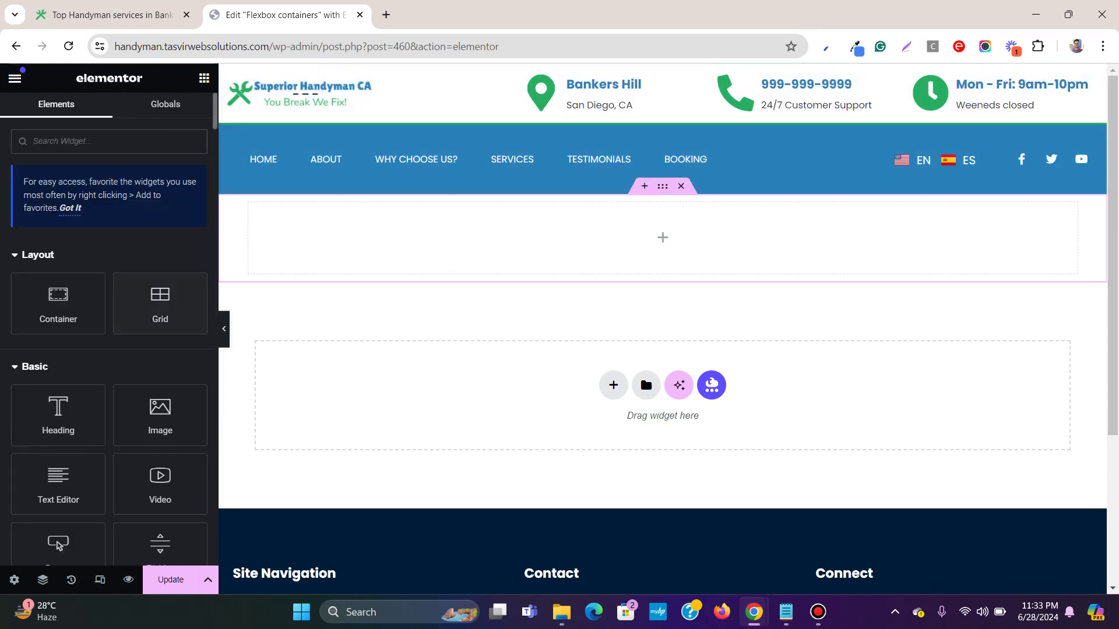
# Place two containers one below the other inside the Direction Column Flexbox container
pyautogui.moveTo(58, 300); pyautogui.dragTo(340, 236)
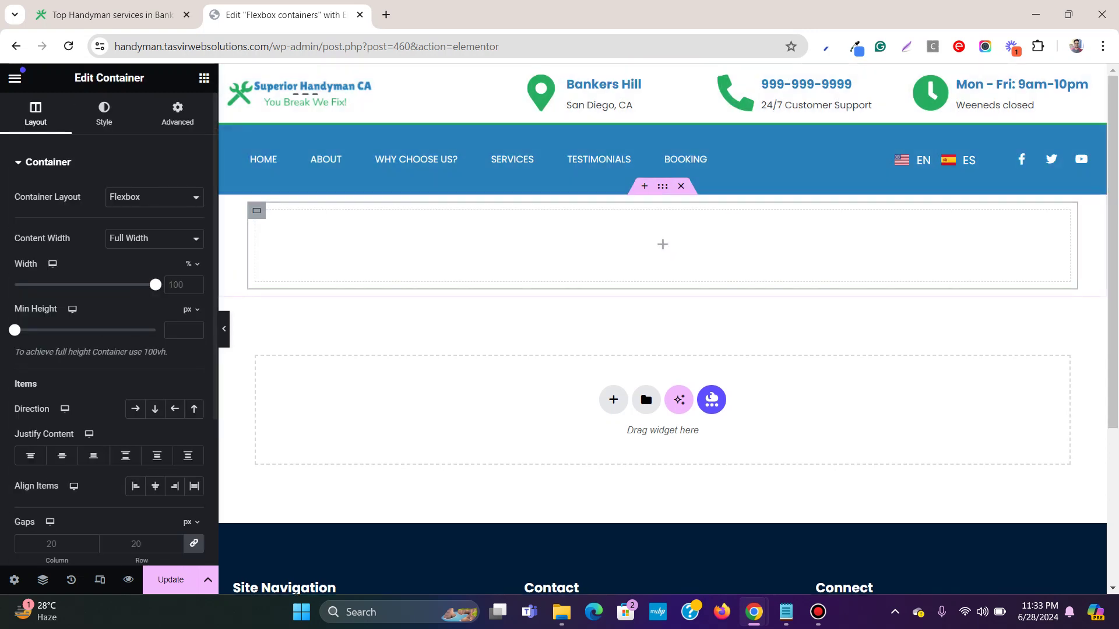
pyautogui.click(204, 78)
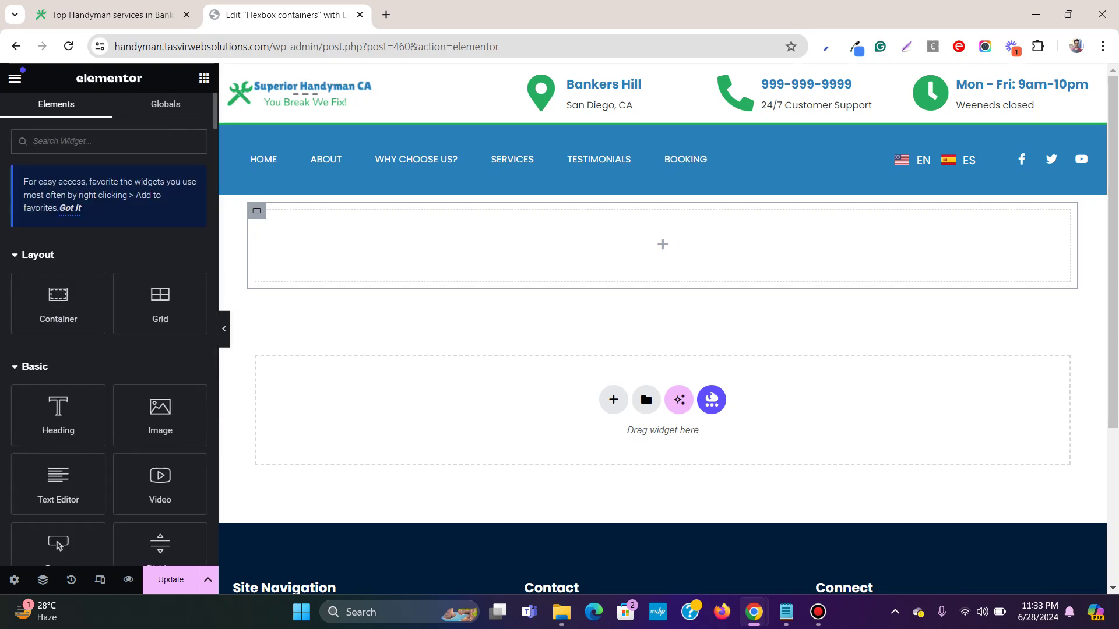
pyautogui.moveTo(58, 300); pyautogui.dragTo(344, 288)
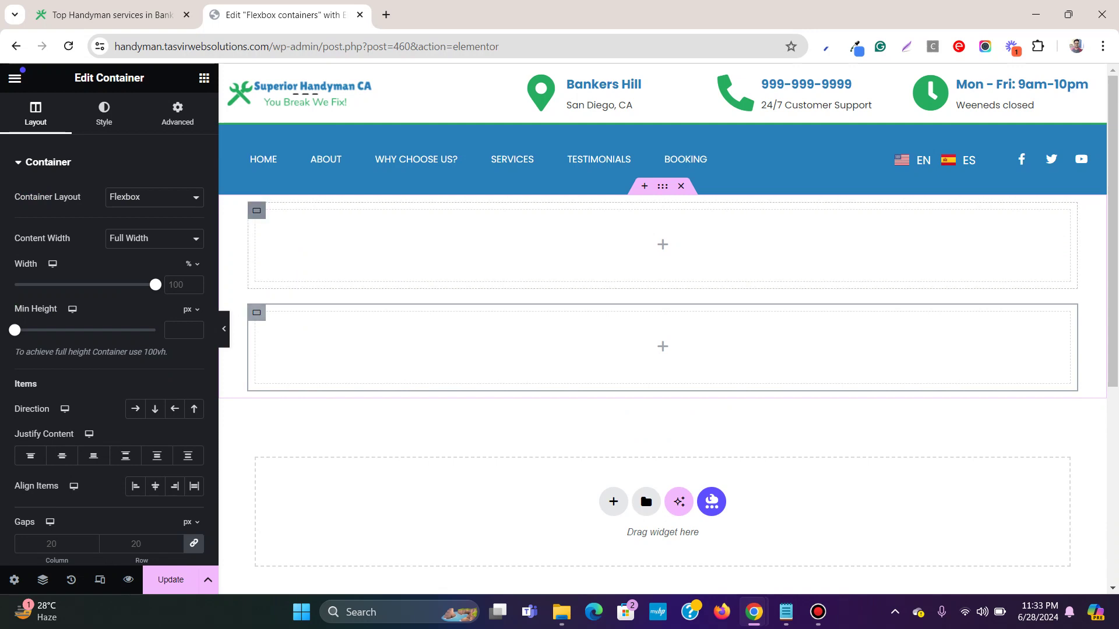
pyautogui.click(443, 256)
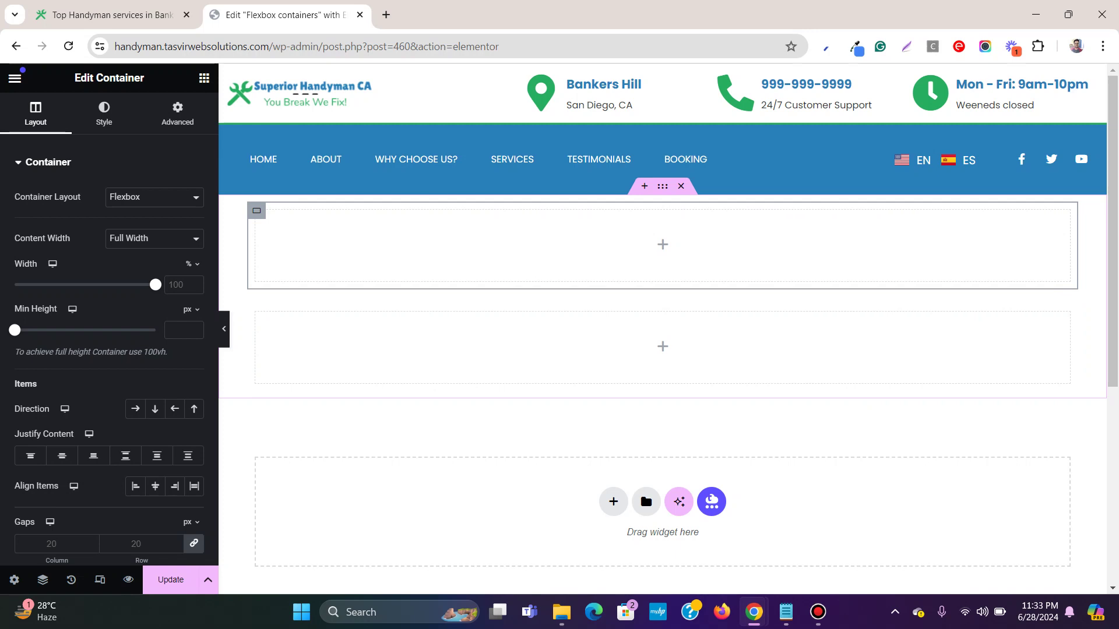
# Duplicate the second inner container to make three stacked containers within the parent
pyautogui.scroll(-1, 662, 274)
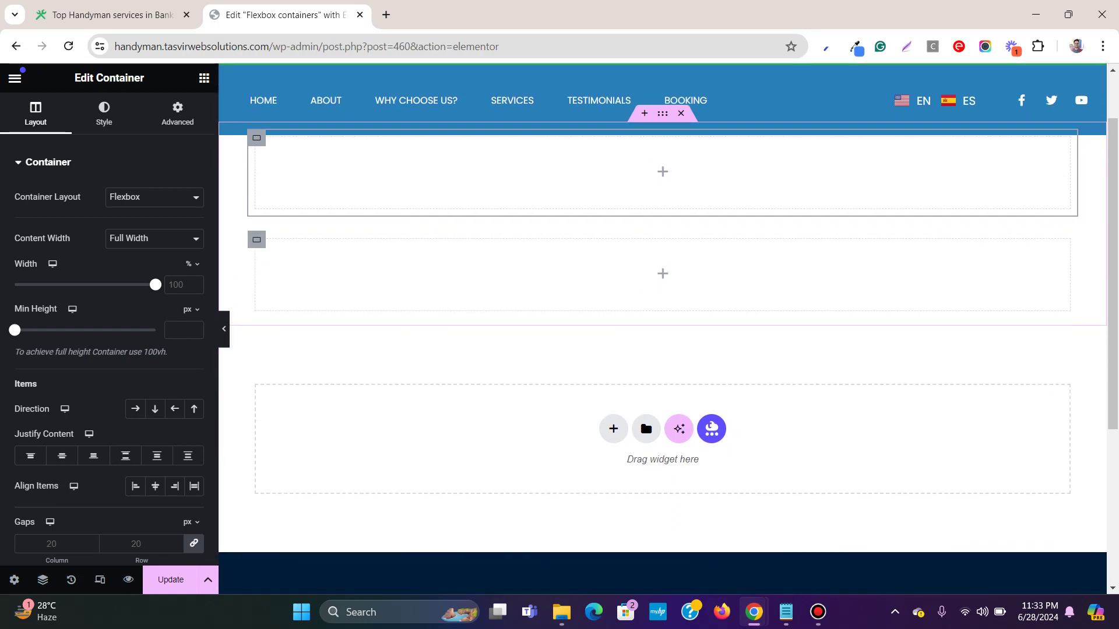
pyautogui.rightClick(256, 240)
pyautogui.click(299, 235)
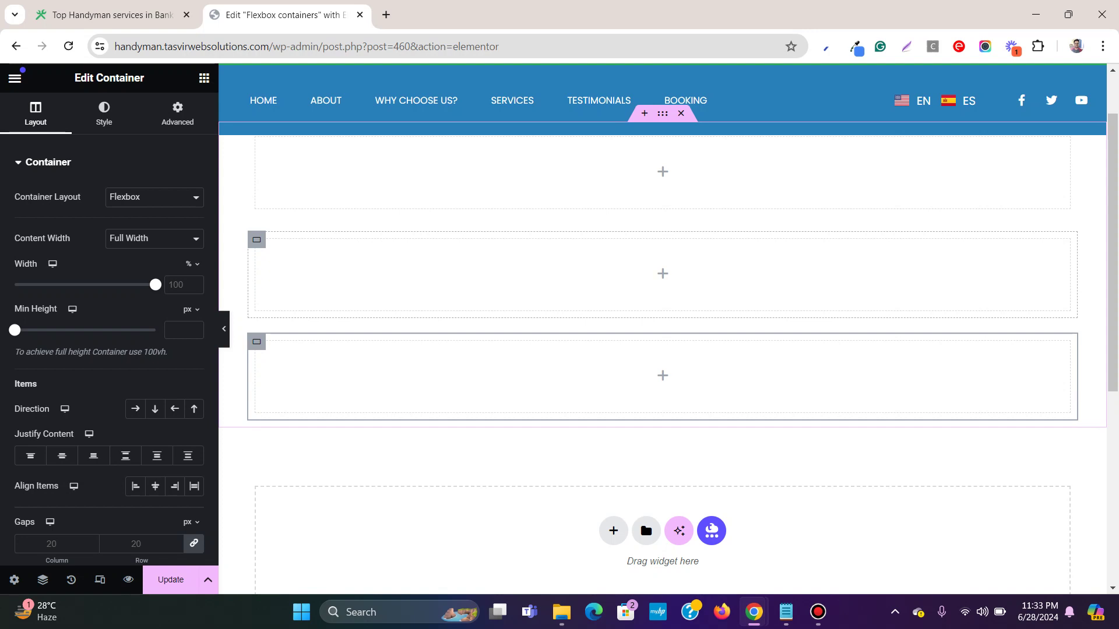
pyautogui.scroll(1, 663, 326)
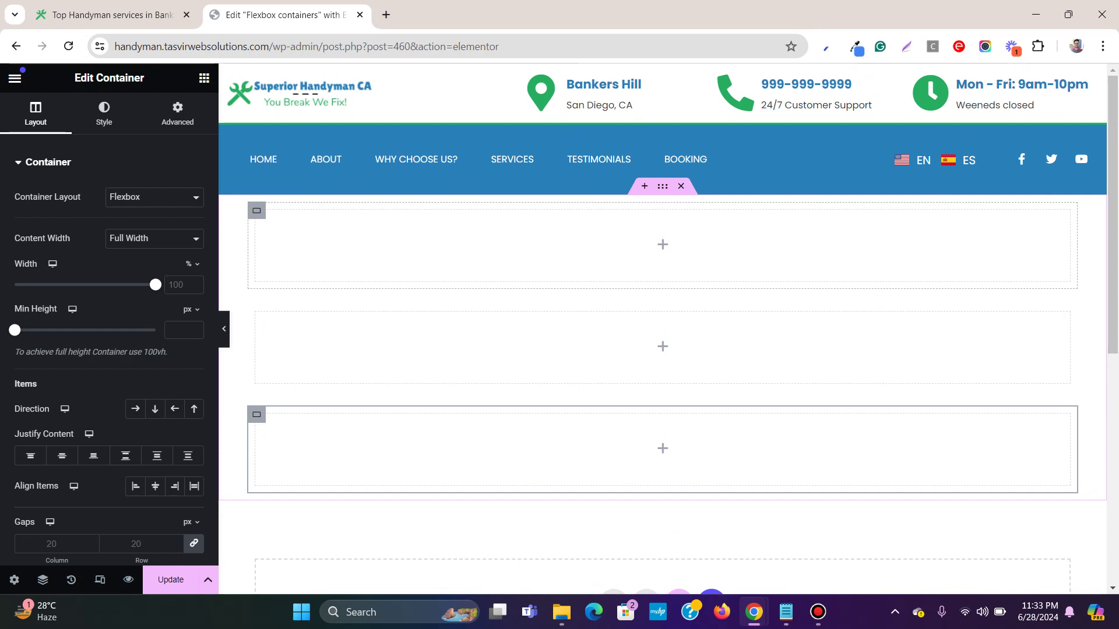
# Nest six further containers, each inside the previous one, within the first inner container
pyautogui.click(204, 78)
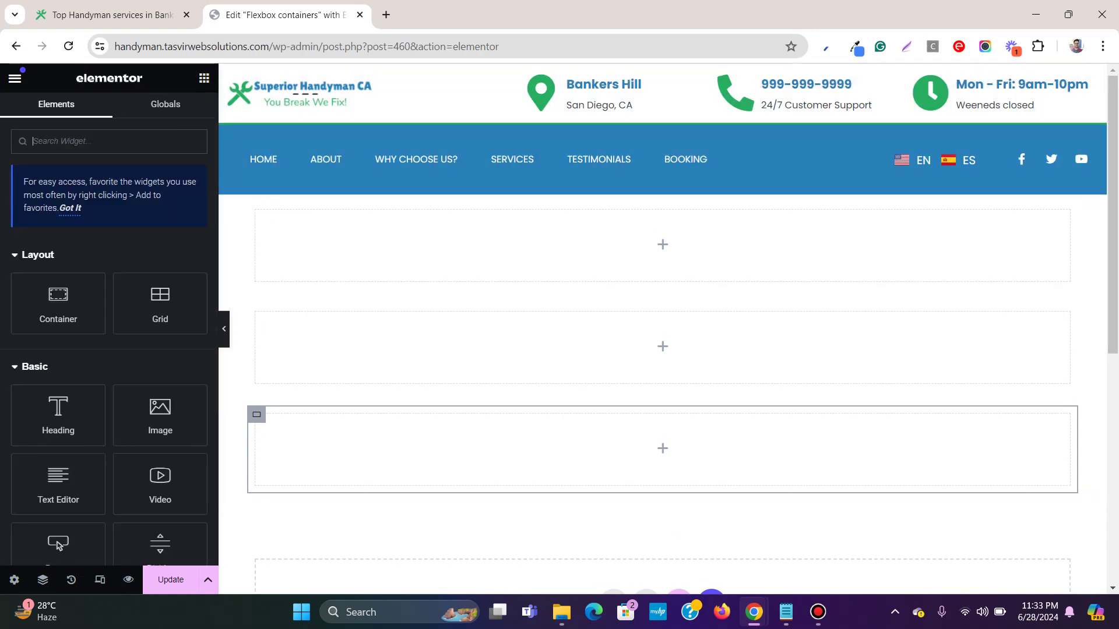
pyautogui.moveTo(59, 303); pyautogui.dragTo(383, 233)
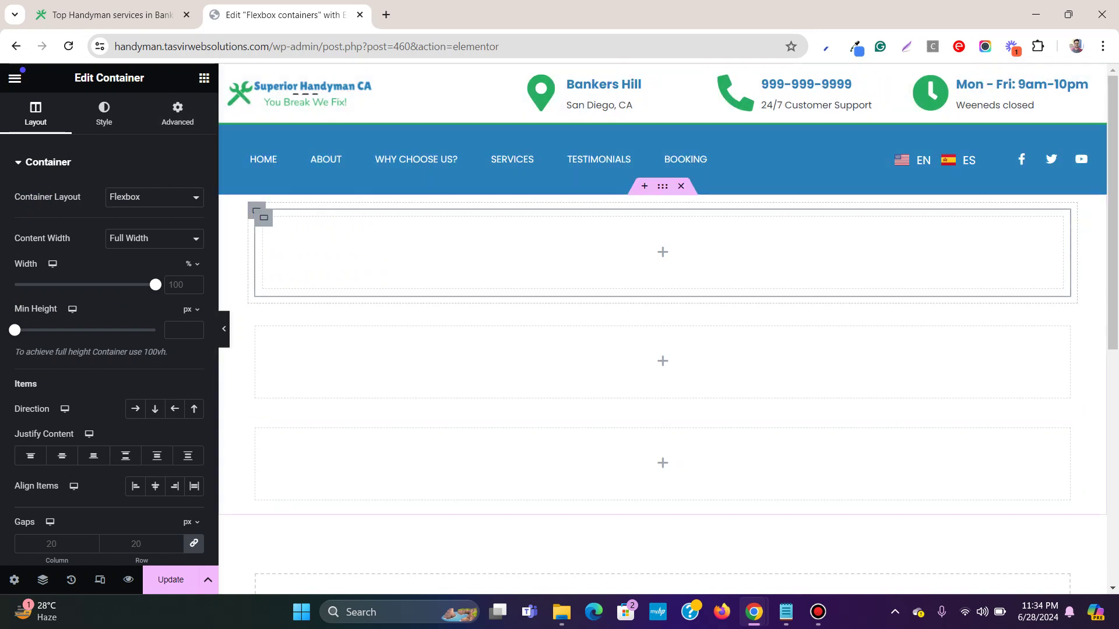
pyautogui.click(204, 78)
pyautogui.moveTo(59, 303); pyautogui.dragTo(265, 248)
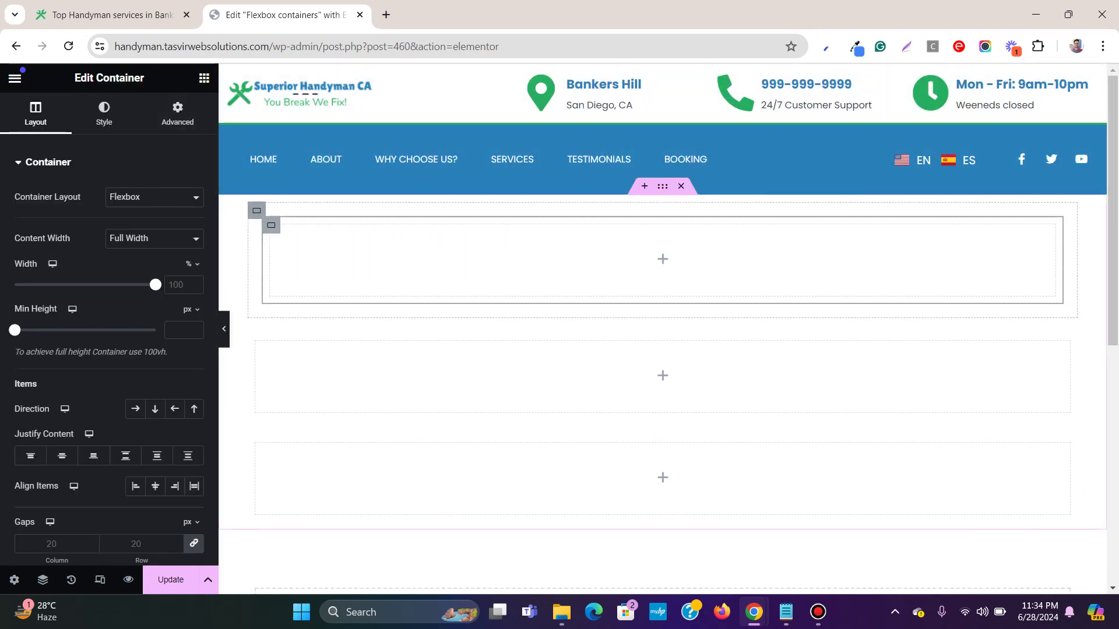
pyautogui.click(204, 77)
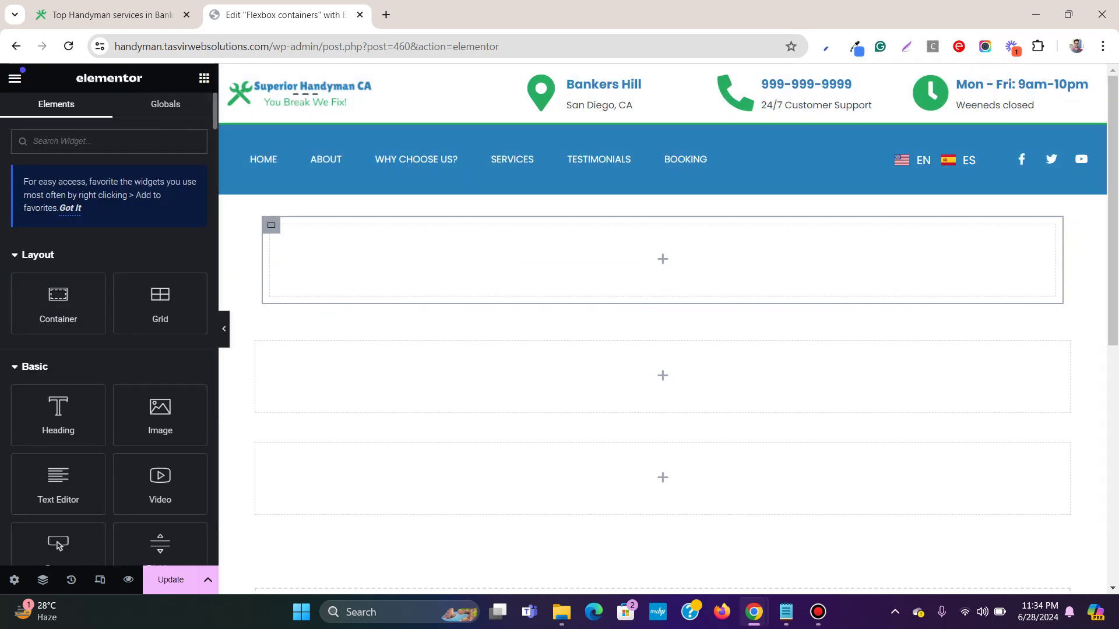
pyautogui.moveTo(58, 303); pyautogui.dragTo(352, 245)
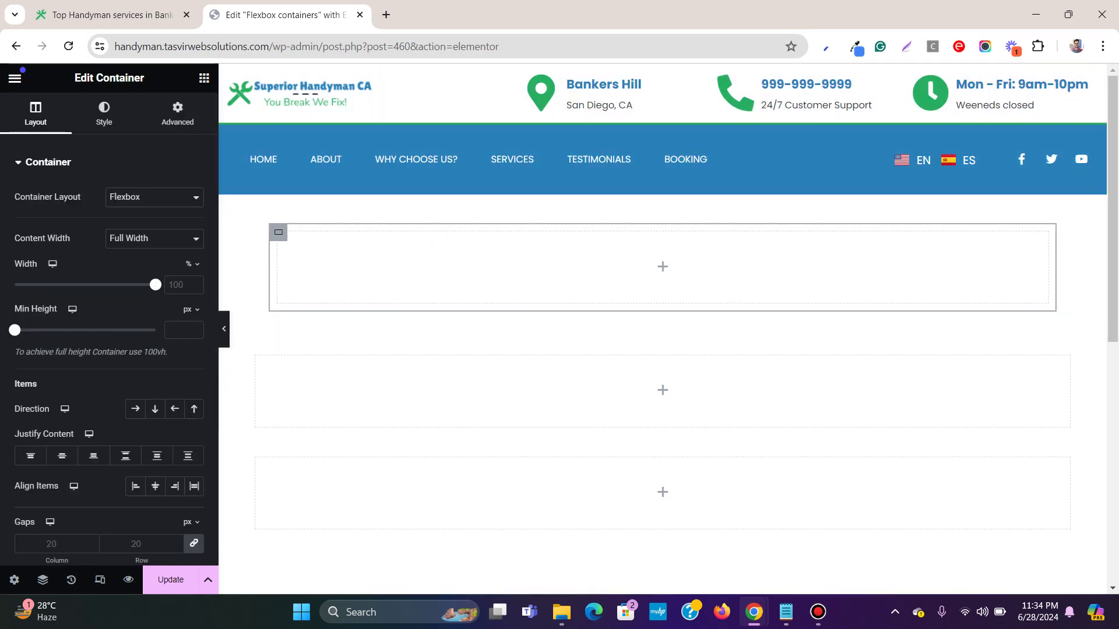
pyautogui.click(204, 77)
pyautogui.moveTo(58, 303); pyautogui.dragTo(361, 265)
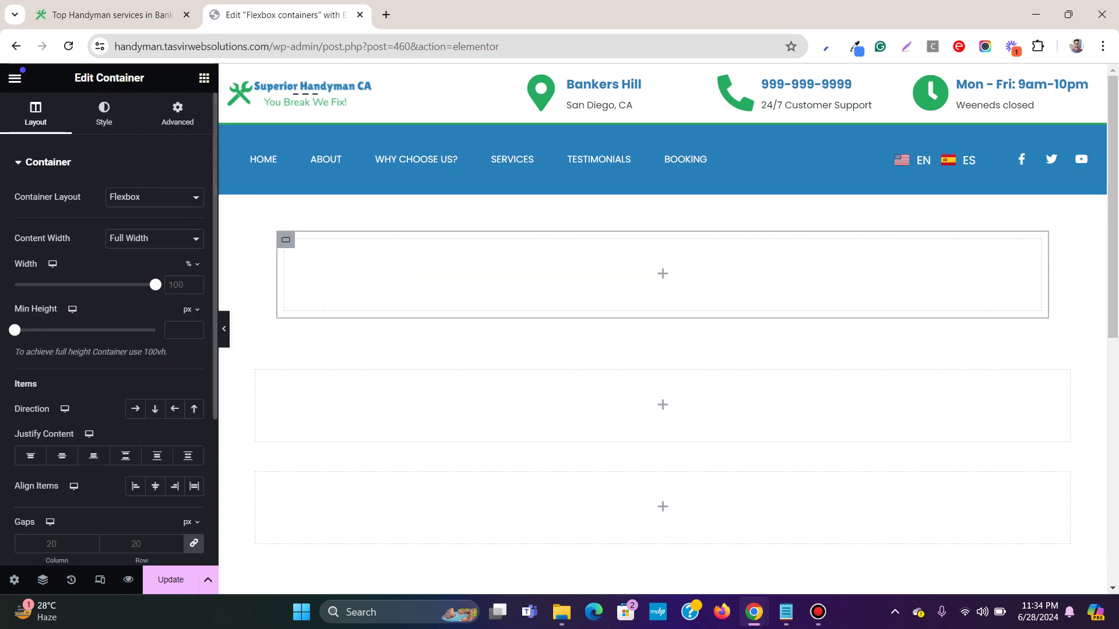
pyautogui.click(204, 78)
pyautogui.moveTo(58, 303); pyautogui.dragTo(361, 271)
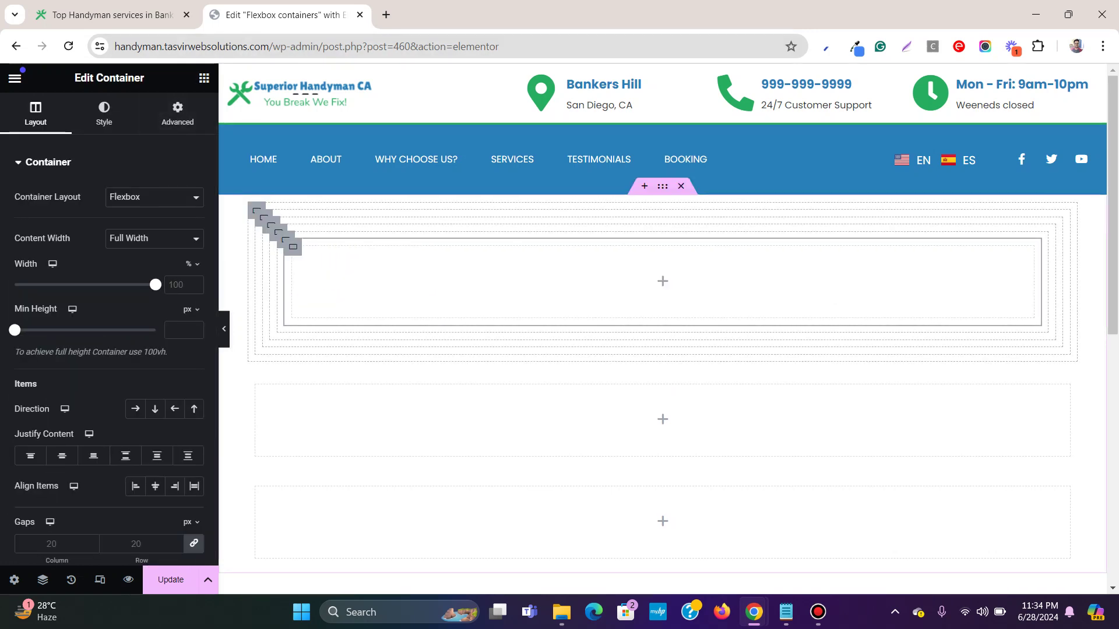
pyautogui.click(204, 78)
pyautogui.moveTo(59, 303); pyautogui.dragTo(416, 277)
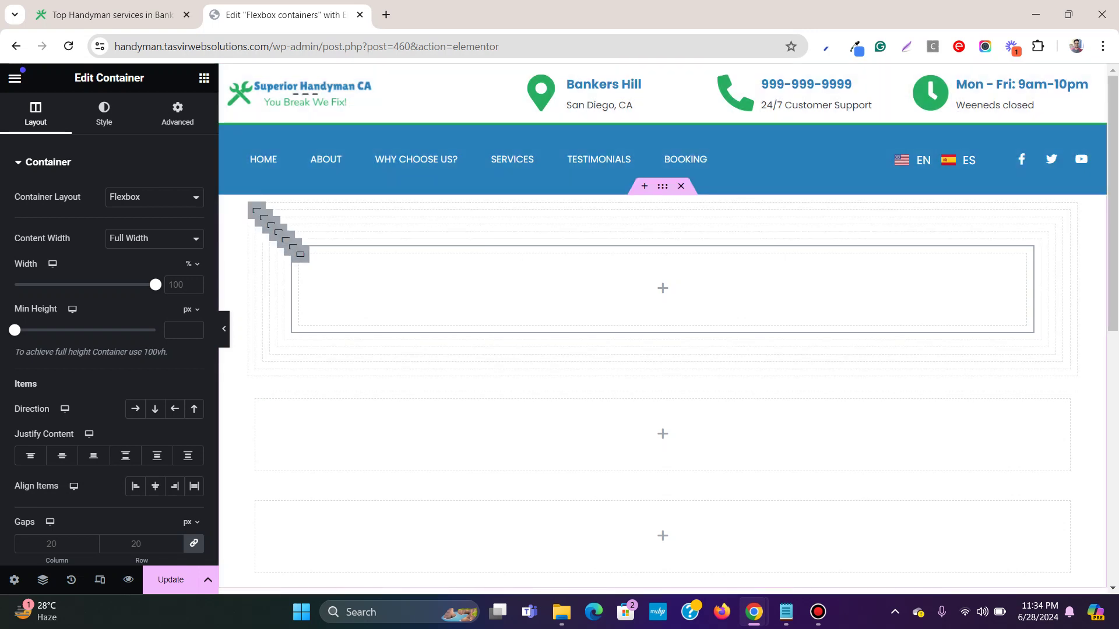
# Delete the first inner container with everything nested in it, and duplicate a remaining inner container to make three again
pyautogui.rightClick(254, 195)
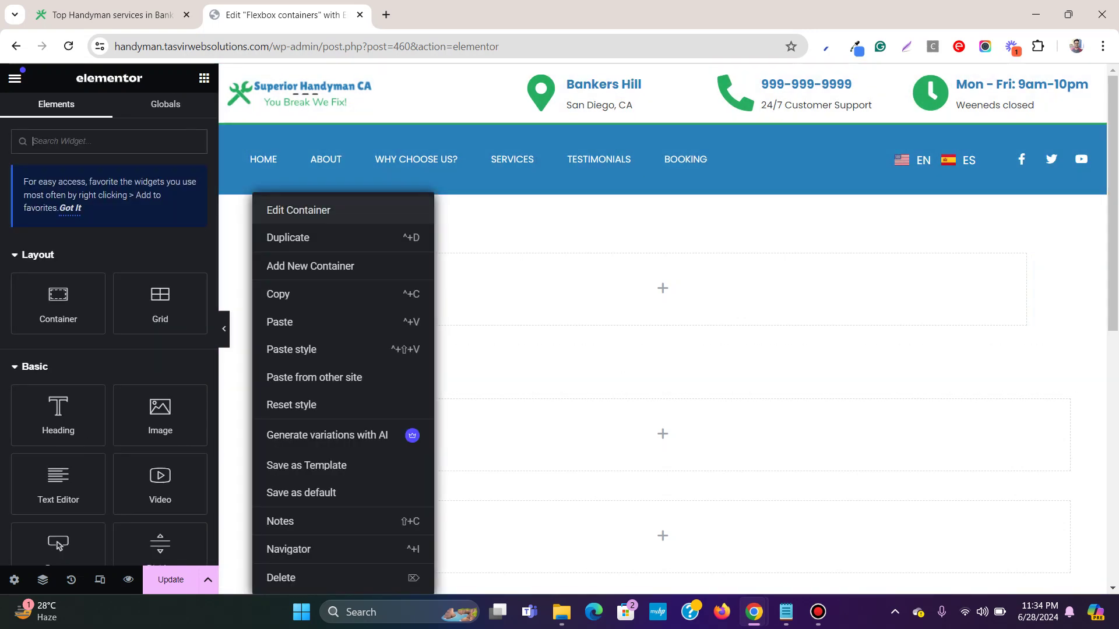
pyautogui.click(280, 577)
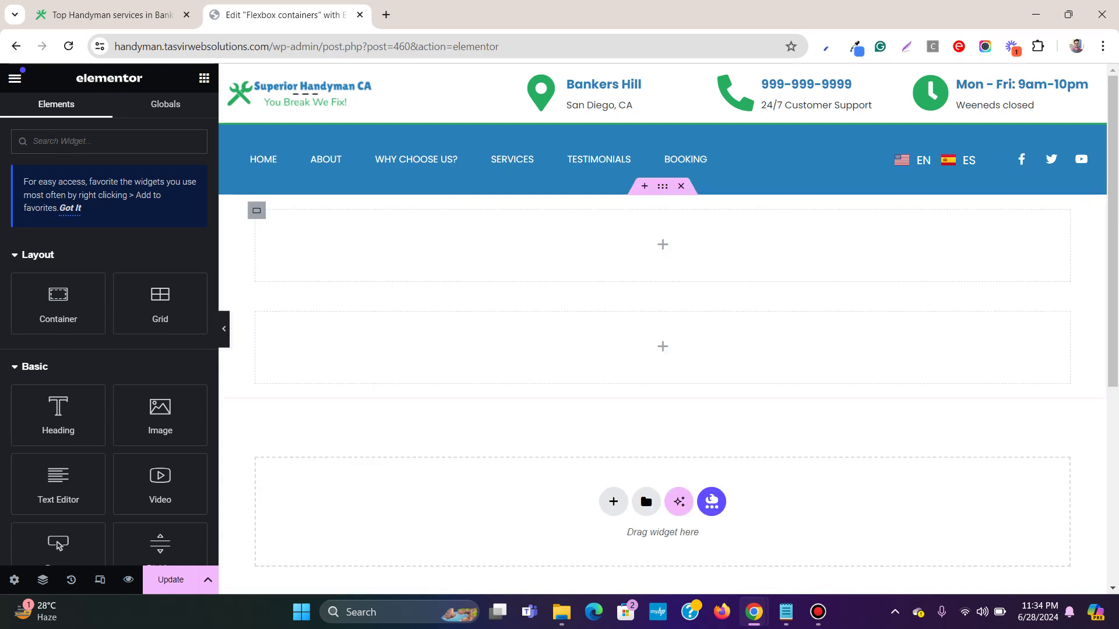
pyautogui.rightClick(257, 312)
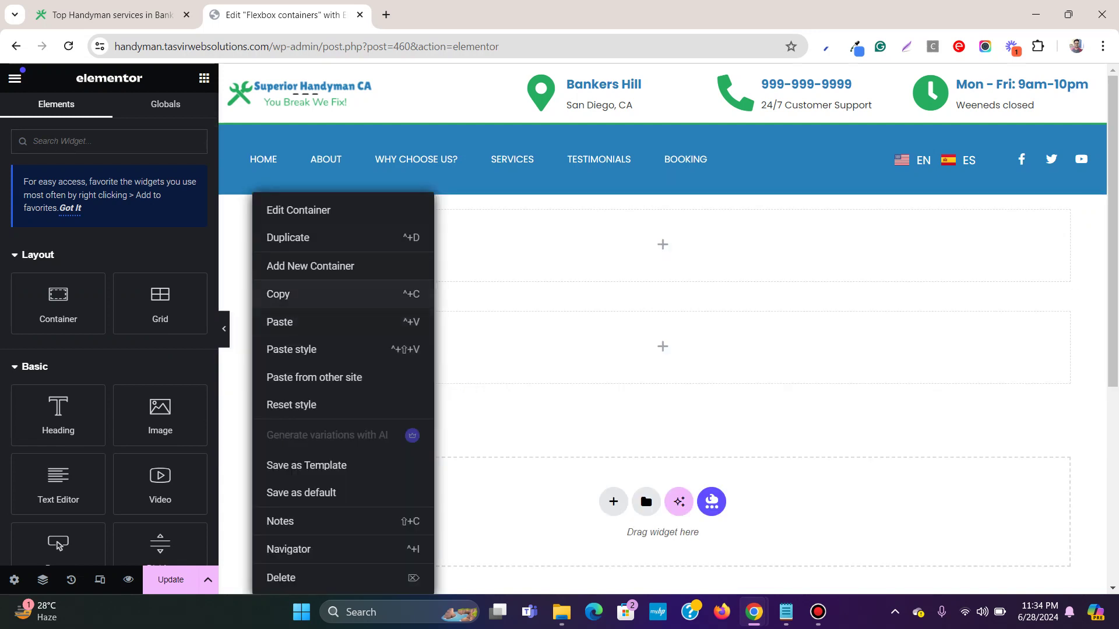
pyautogui.click(260, 237)
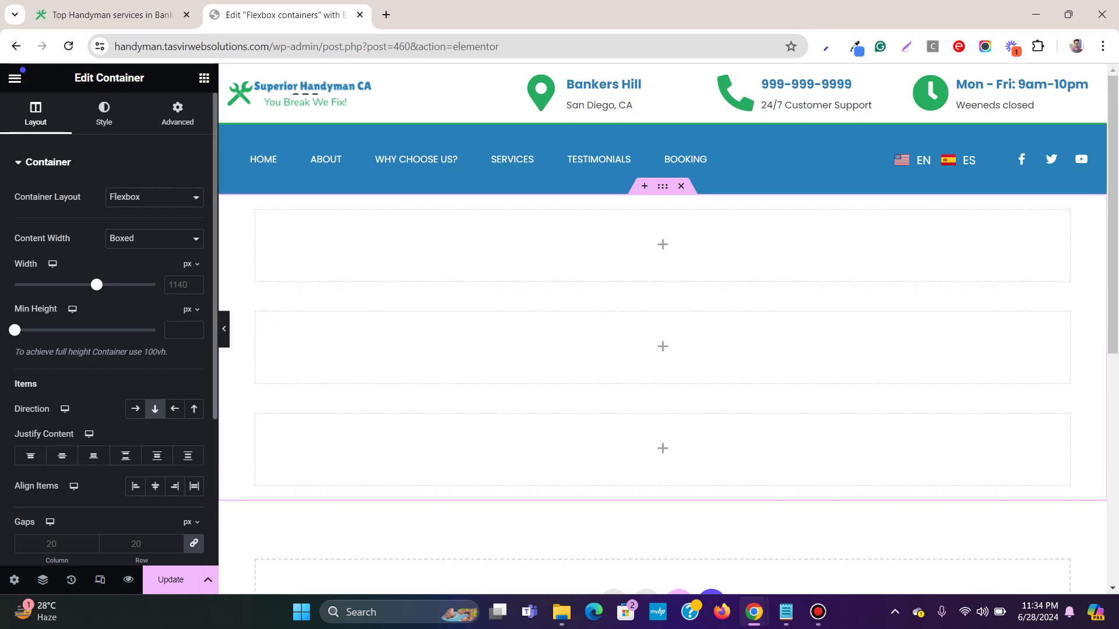
# Set the parent container's direction to row and duplicate the last inner container three times to make six side by side
pyautogui.scroll(-3, 35, 113)
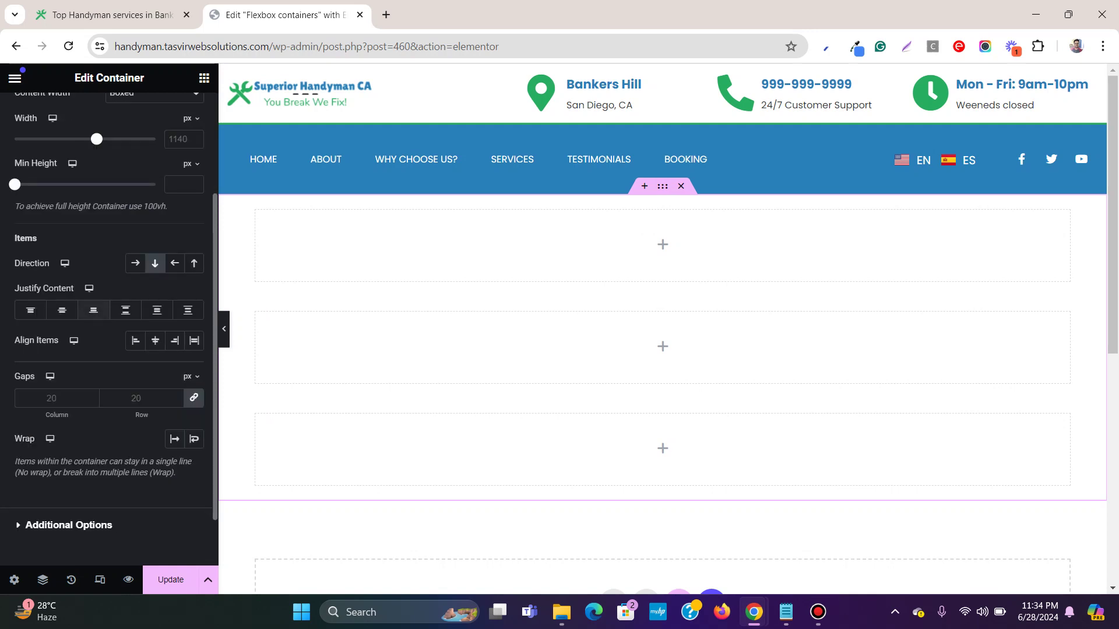
pyautogui.click(135, 263)
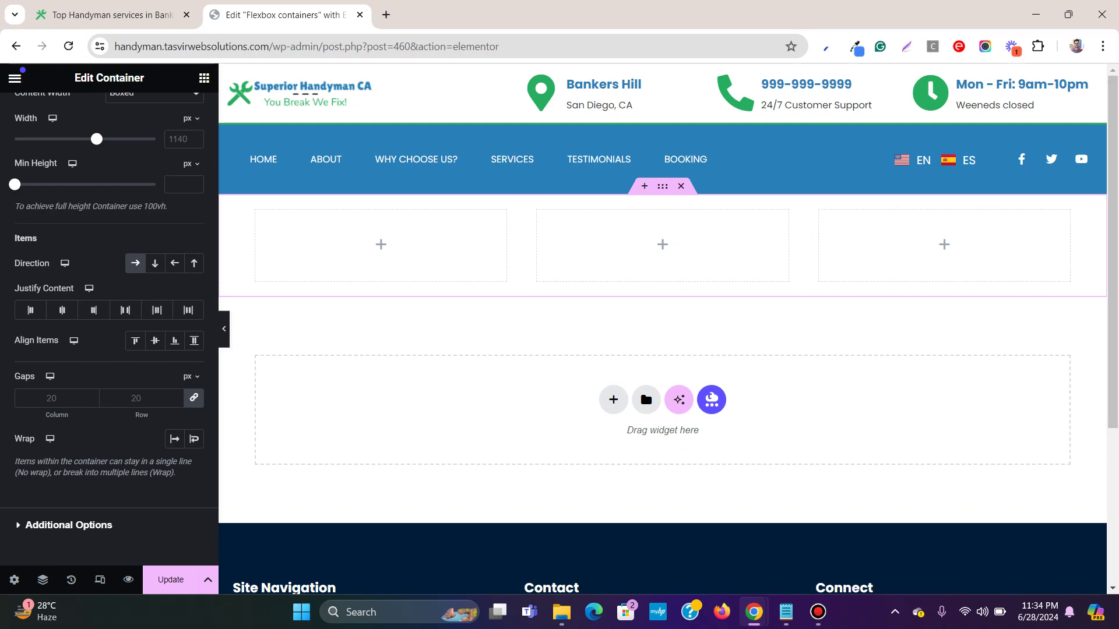
pyautogui.rightClick(819, 210)
pyautogui.click(851, 237)
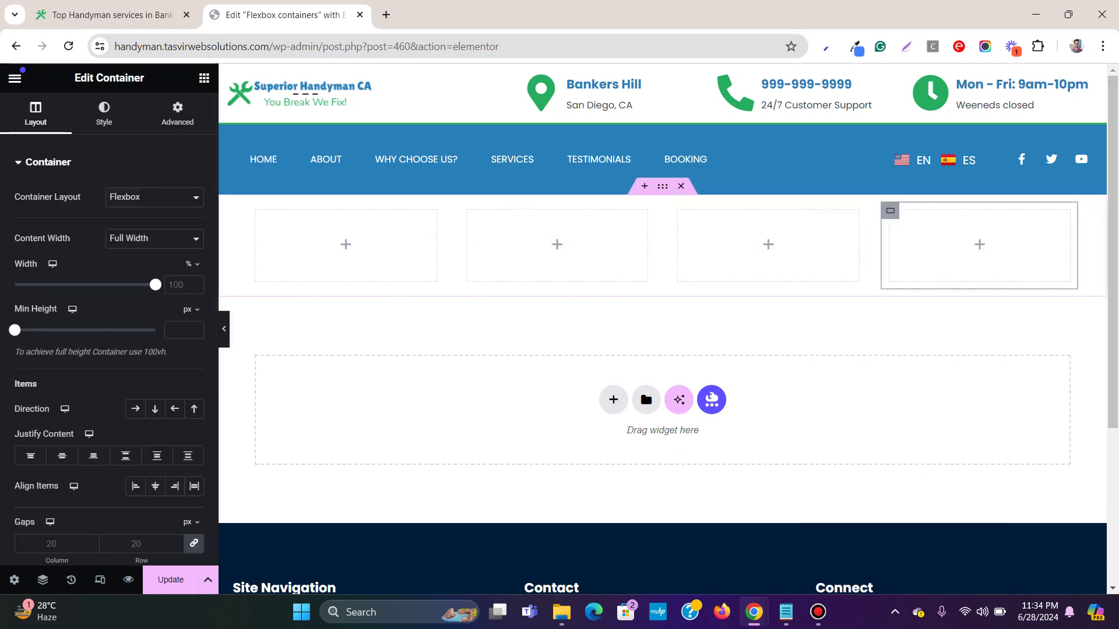
pyautogui.rightClick(890, 210)
pyautogui.click(920, 237)
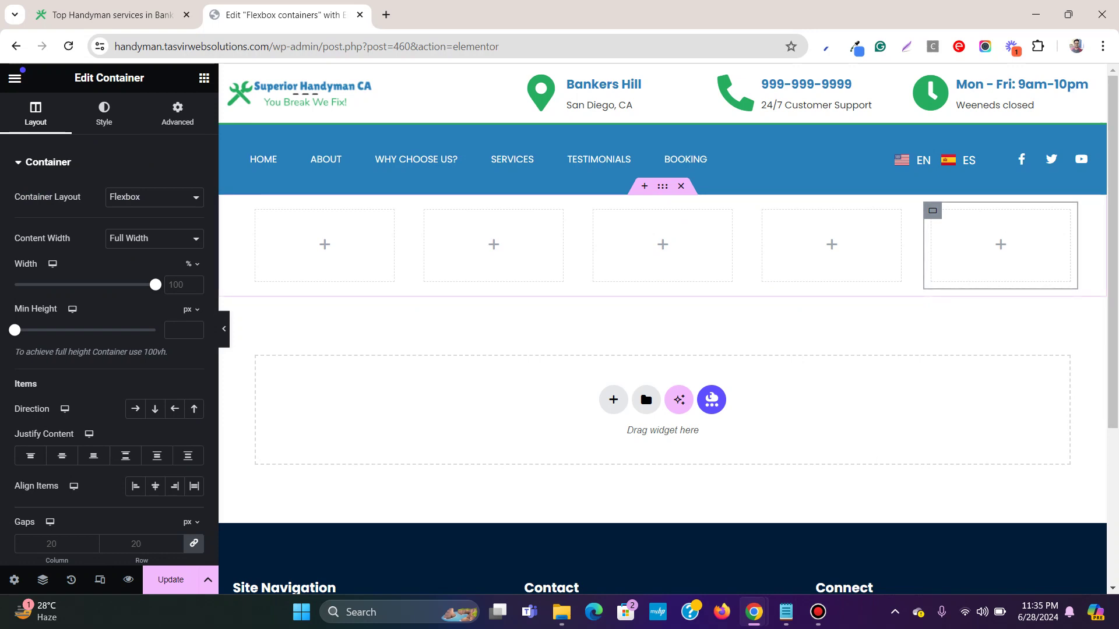
pyautogui.rightClick(933, 210)
pyautogui.click(967, 237)
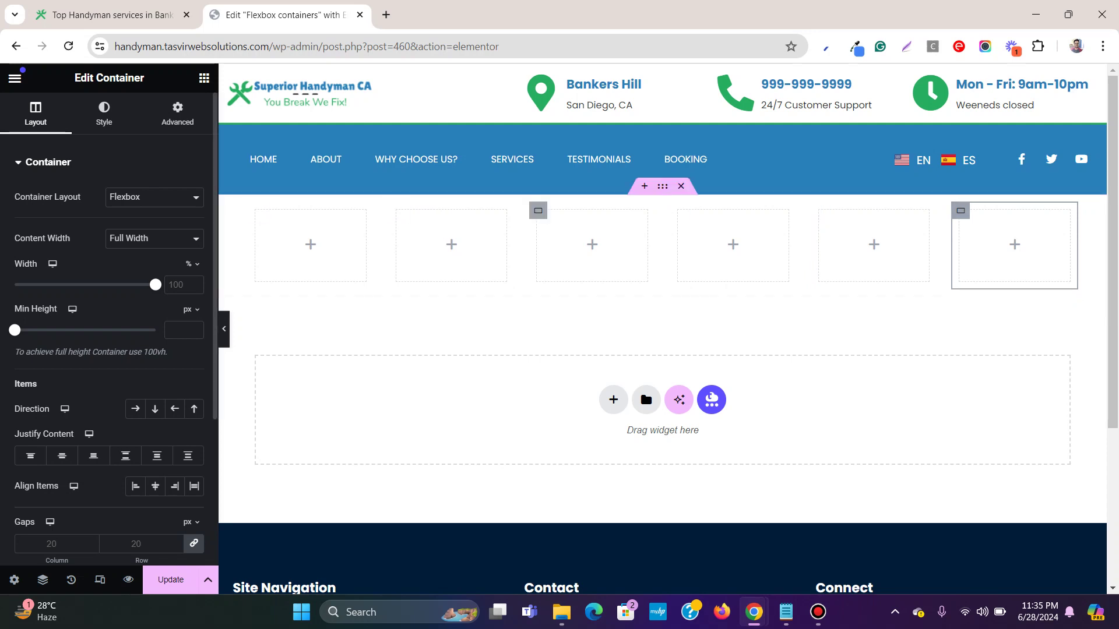
# Set the parent container's direction to column and give the first inner container a Handyman blue background from the global colors
pyautogui.click(663, 186)
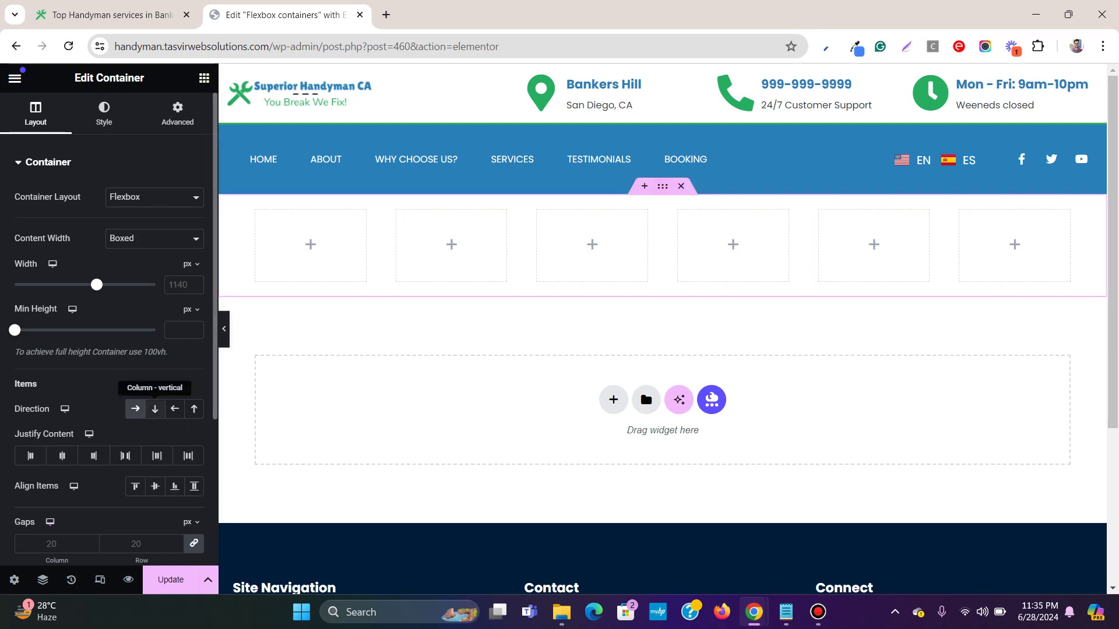
pyautogui.click(155, 409)
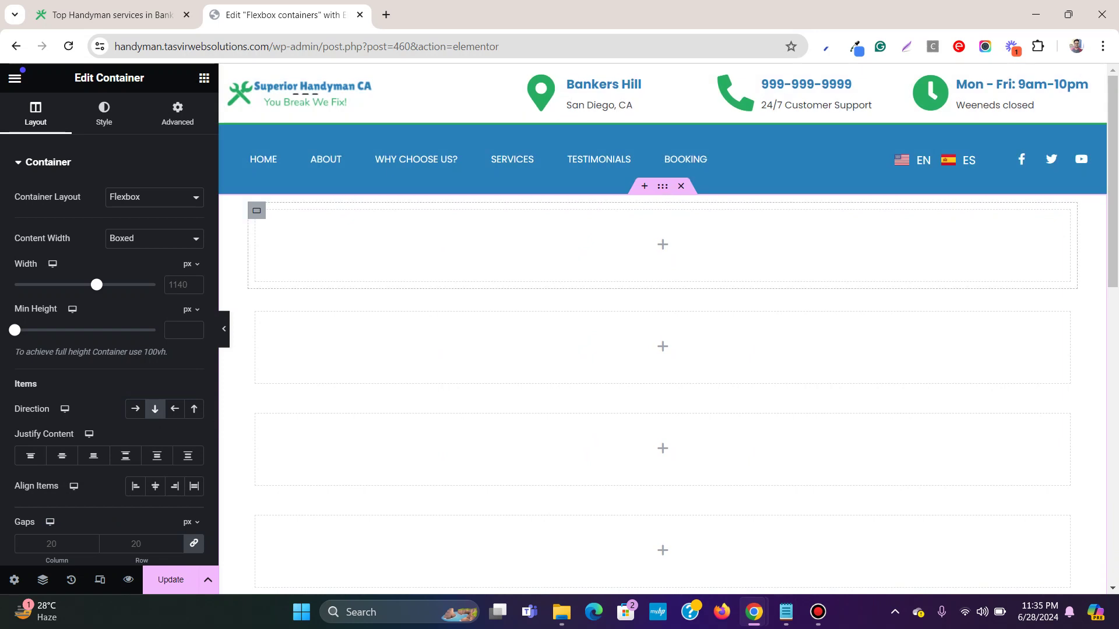
pyautogui.click(257, 211)
pyautogui.click(103, 113)
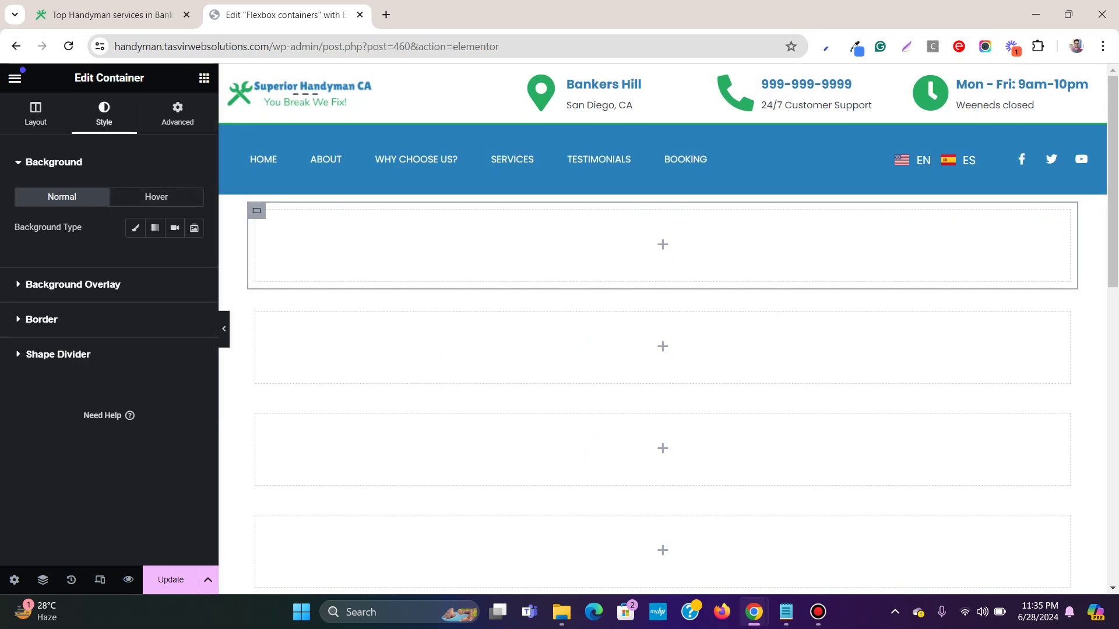
pyautogui.click(174, 258)
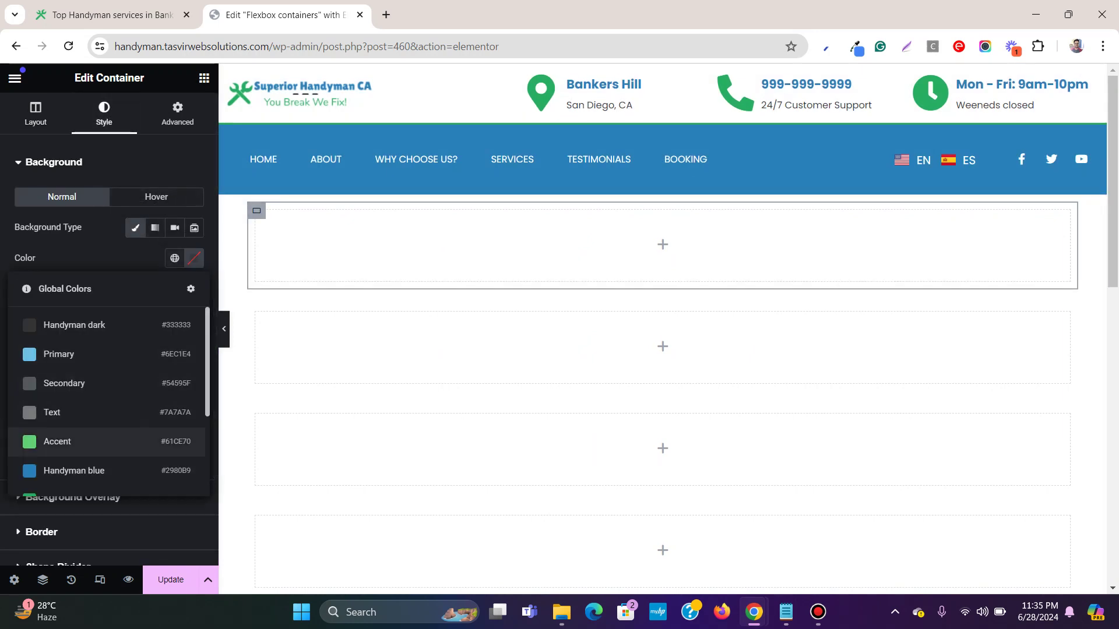
pyautogui.click(74, 471)
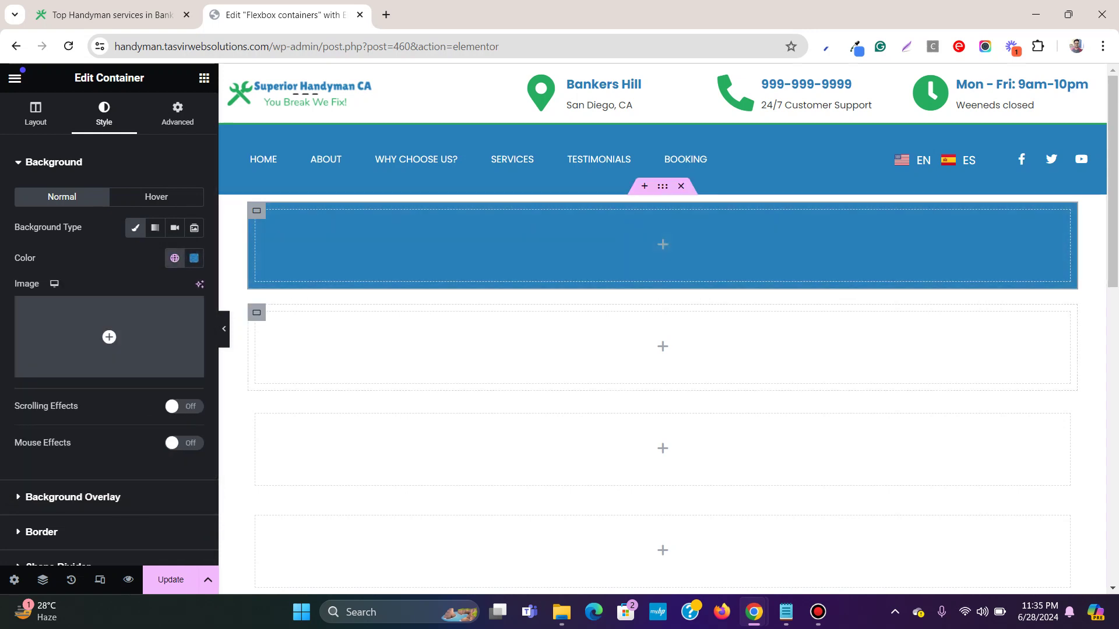
# Give the second inner container a Classic background in the global color Orange cta
pyautogui.click(257, 313)
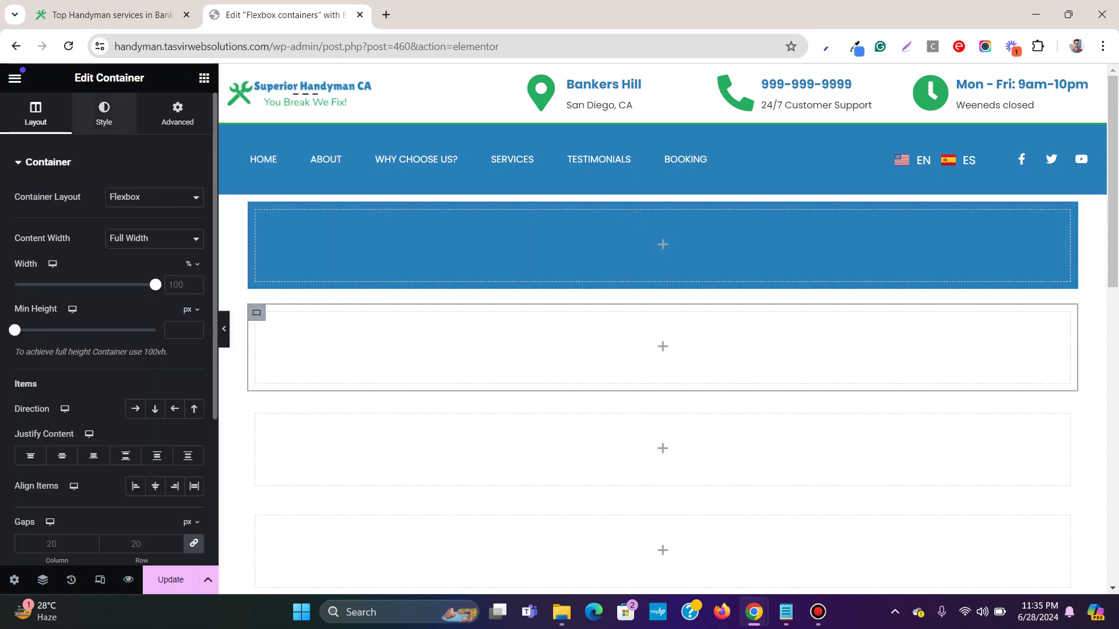
pyautogui.click(103, 113)
pyautogui.click(136, 227)
pyautogui.click(174, 257)
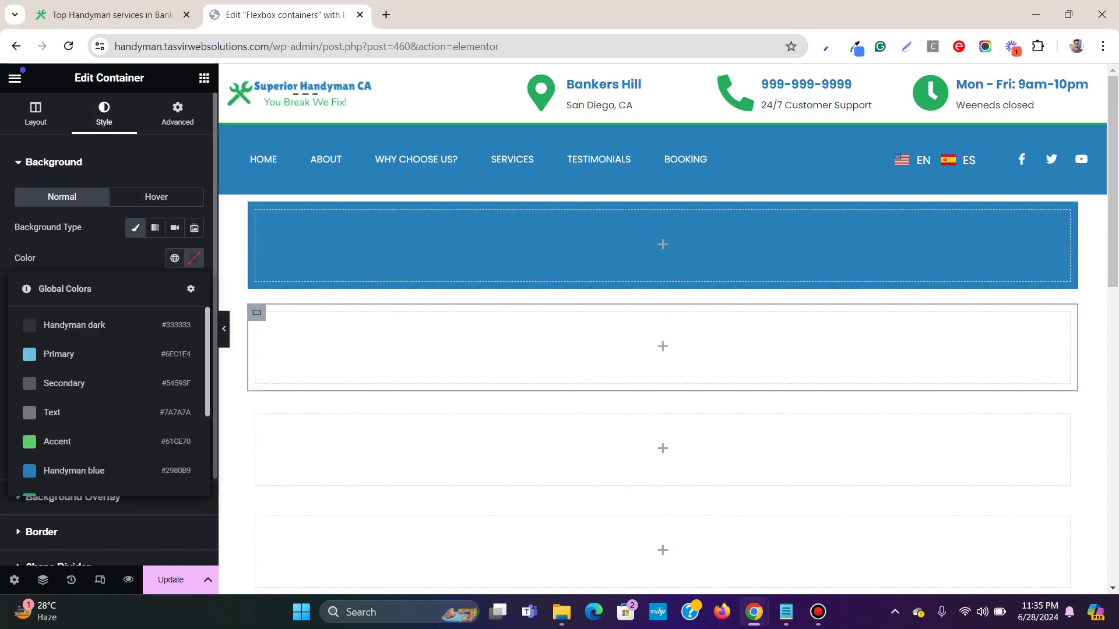
pyautogui.scroll(-5, 108, 396)
pyautogui.click(64, 441)
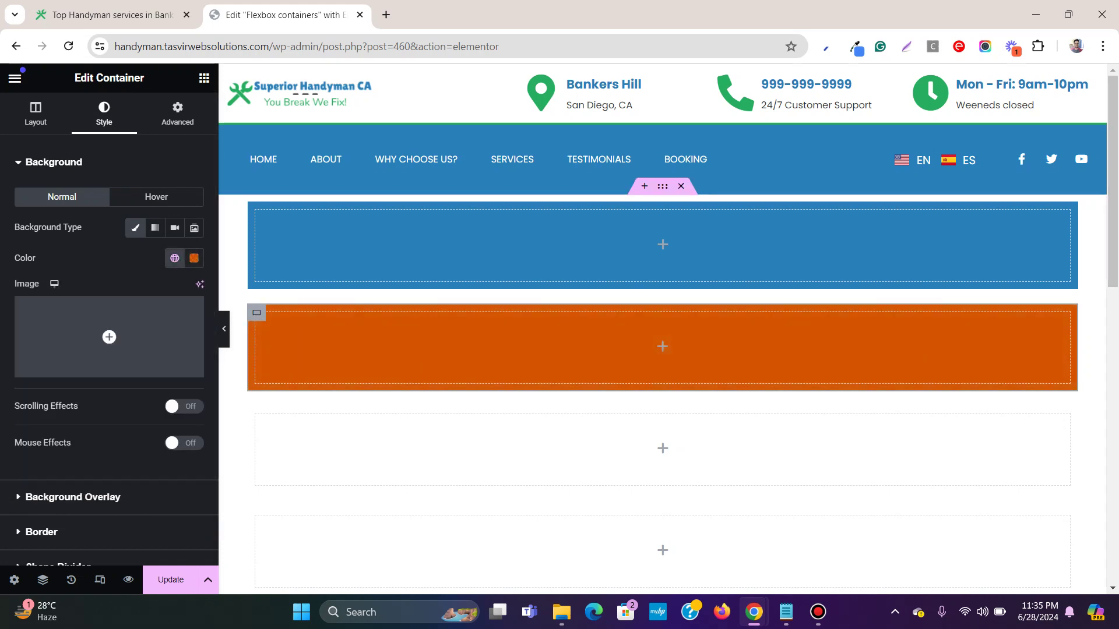
# Give the third inner container a Classic background in the global color Handyman dark, trying white first
pyautogui.scroll(-1, 662, 344)
pyautogui.click(641, 350)
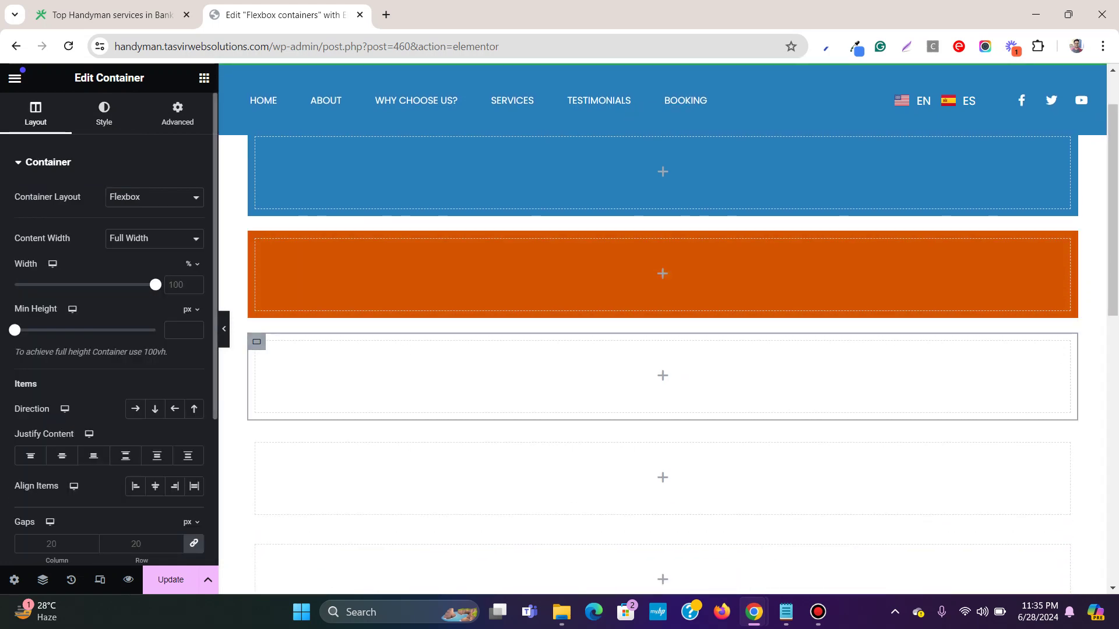
pyautogui.click(103, 114)
pyautogui.click(135, 228)
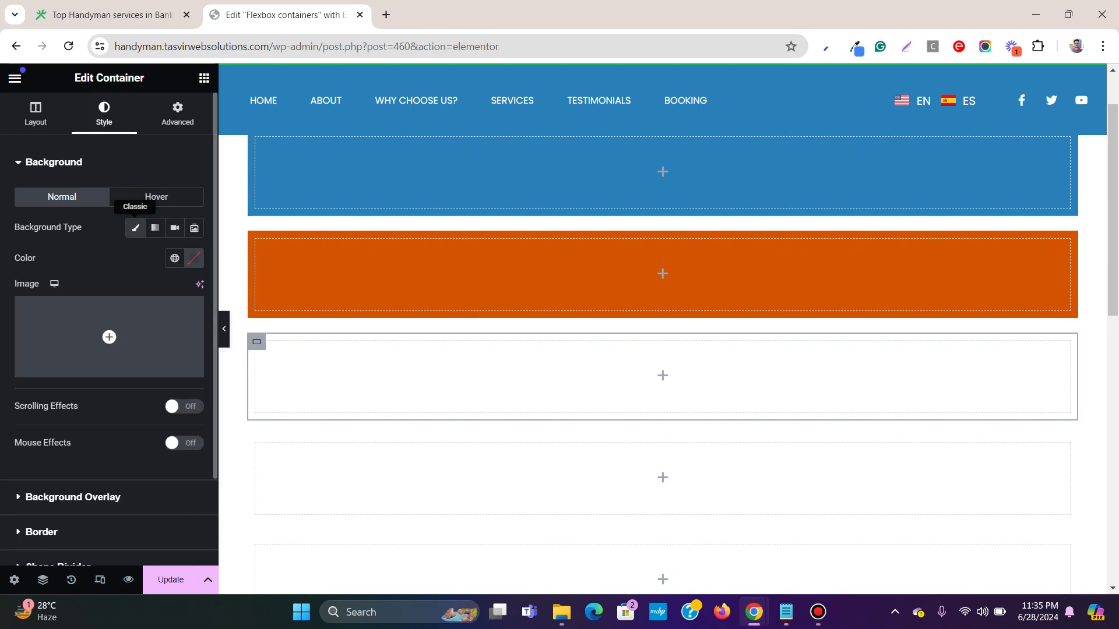
pyautogui.click(175, 258)
pyautogui.scroll(-3, 105, 385)
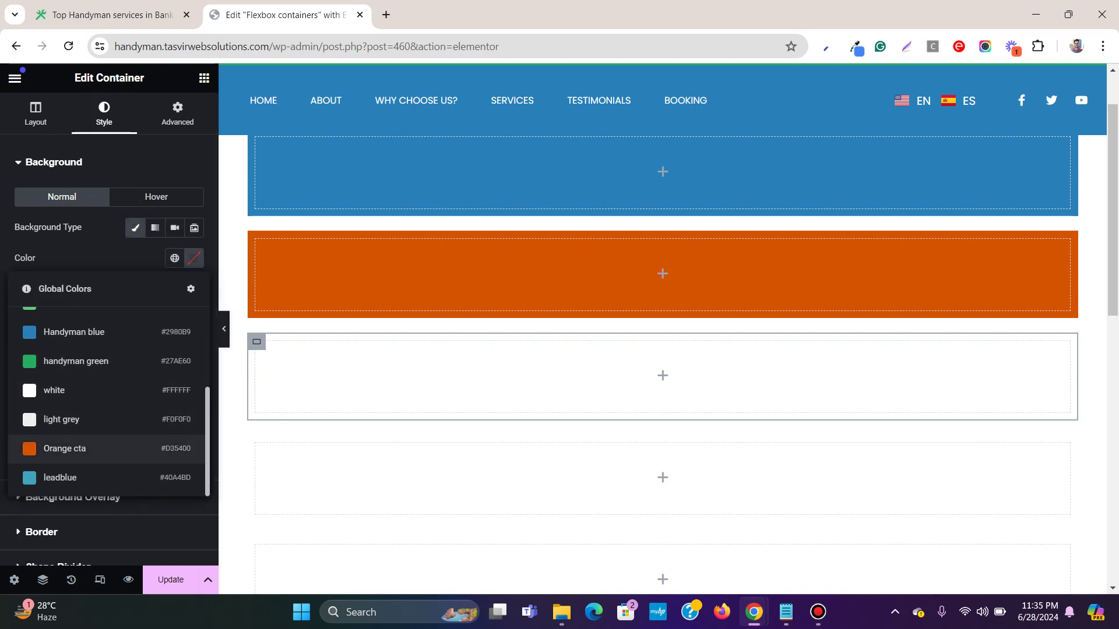
pyautogui.click(93, 390)
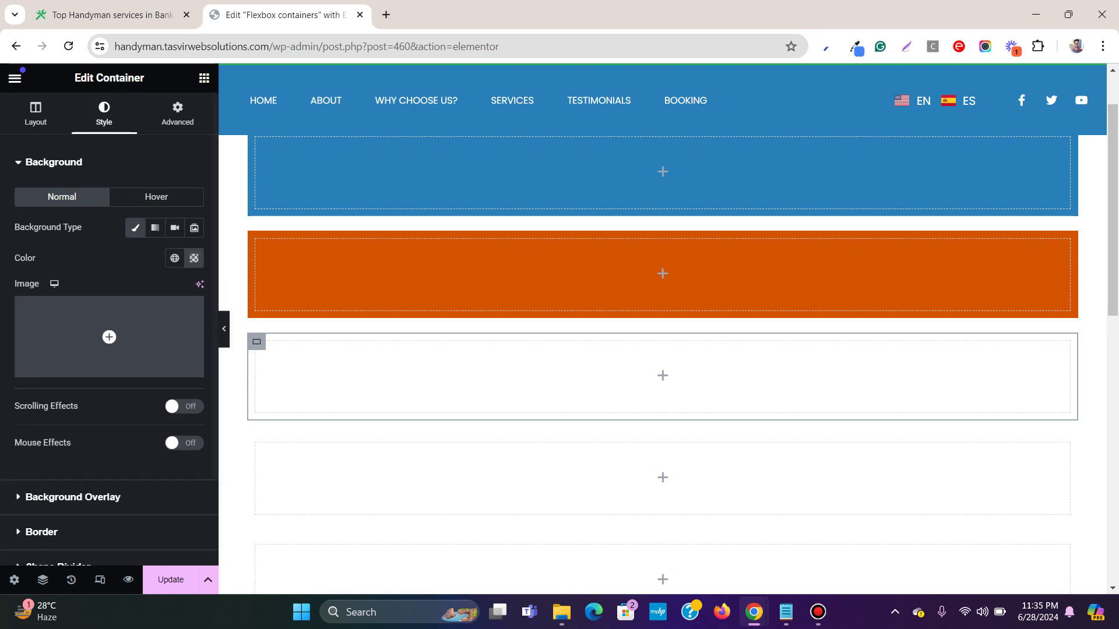
pyautogui.click(174, 257)
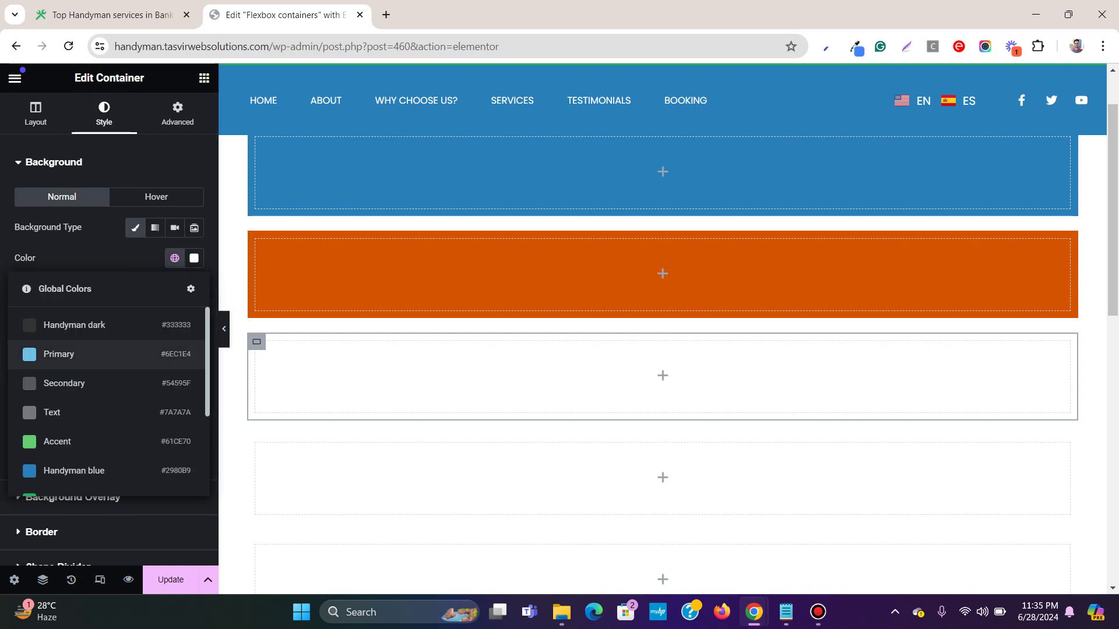
pyautogui.click(74, 324)
# Give the fourth inner container a background in the global color Accent
pyautogui.scroll(-1, 662, 350)
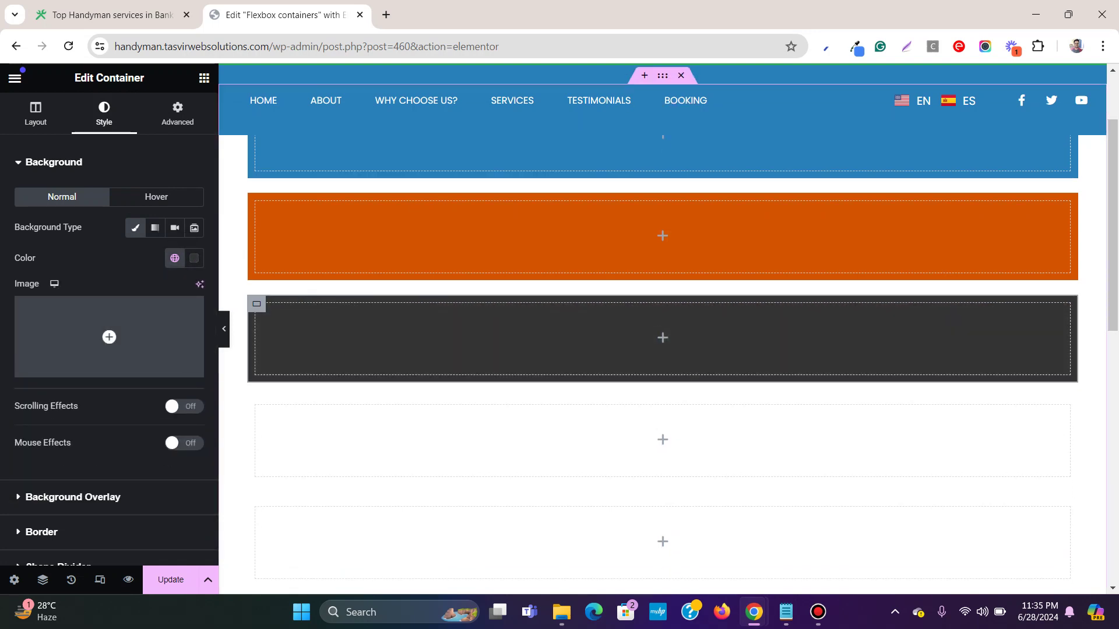
pyautogui.click(662, 408)
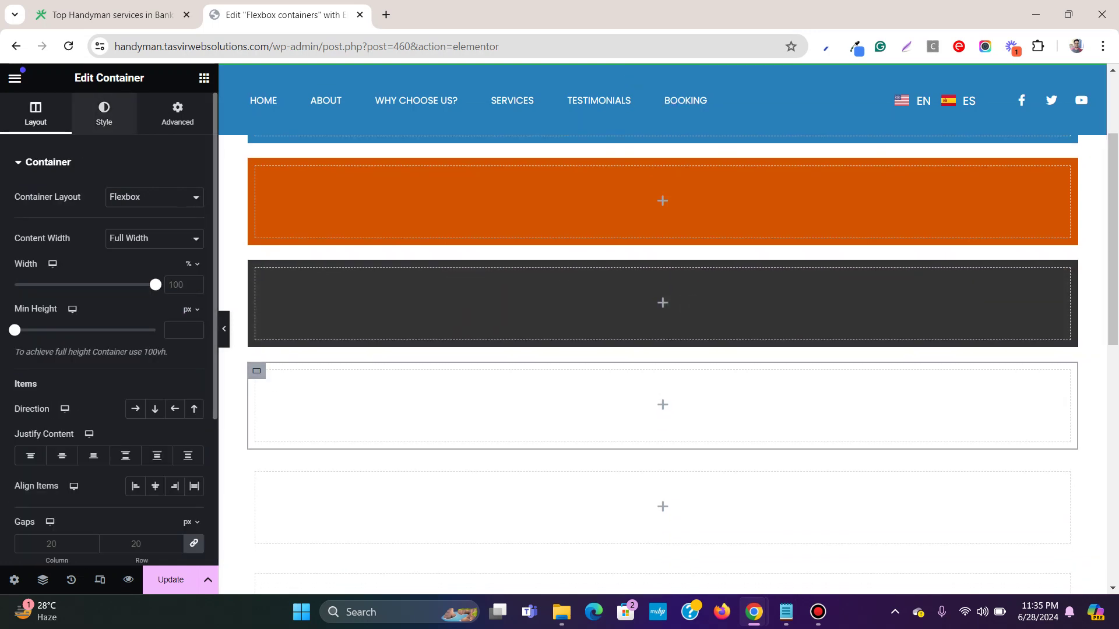
pyautogui.click(104, 114)
pyautogui.click(174, 258)
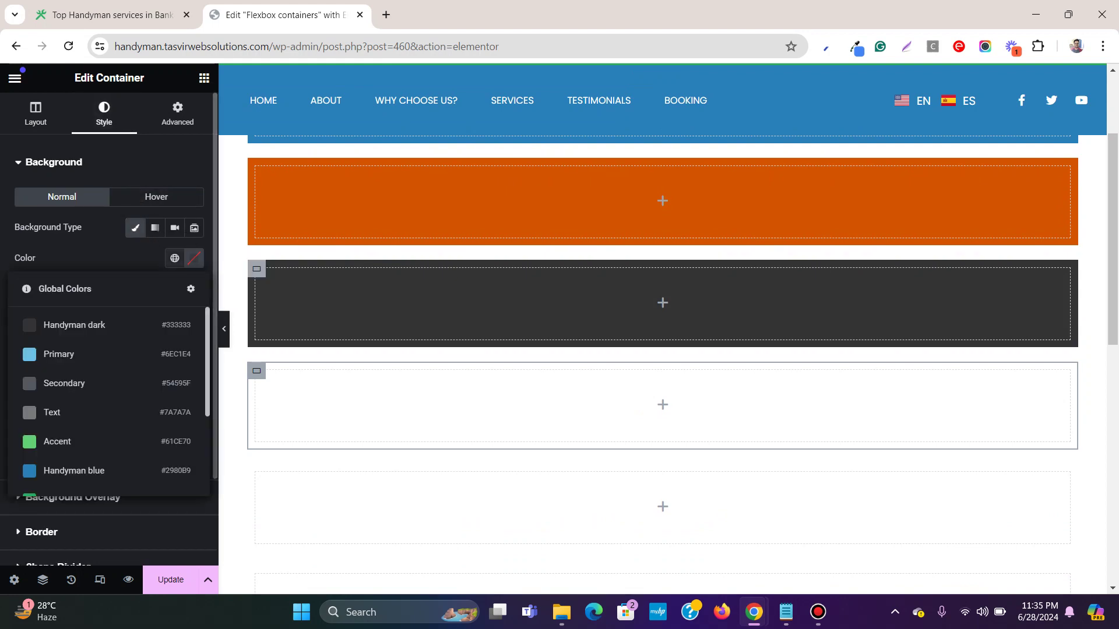
pyautogui.click(57, 441)
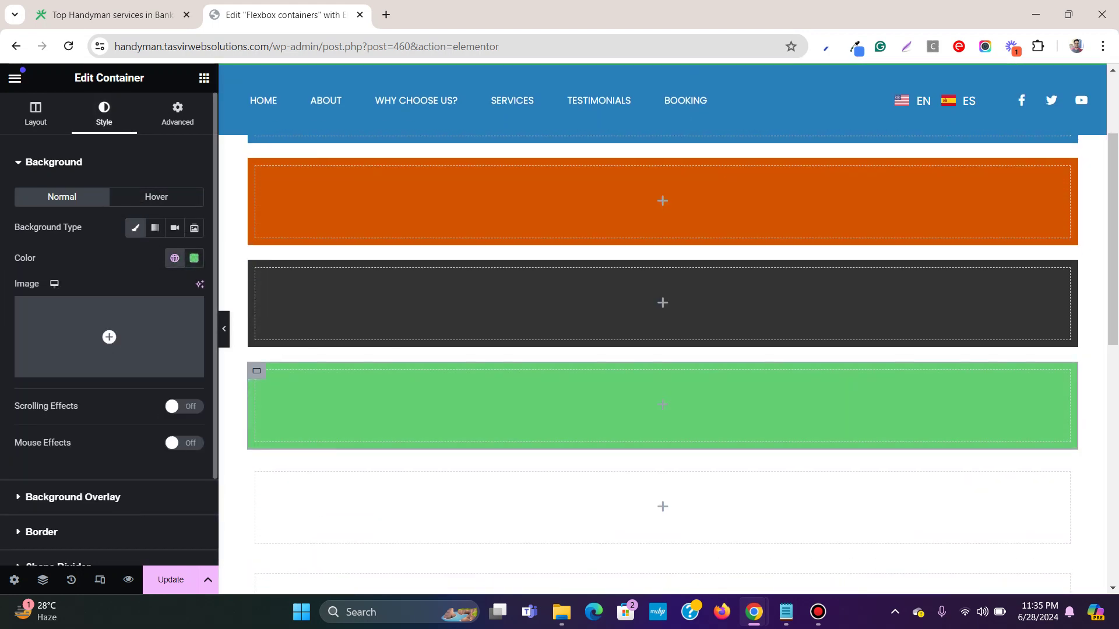
# Set the parent container's direction to column reversed
pyautogui.scroll(2, 662, 245)
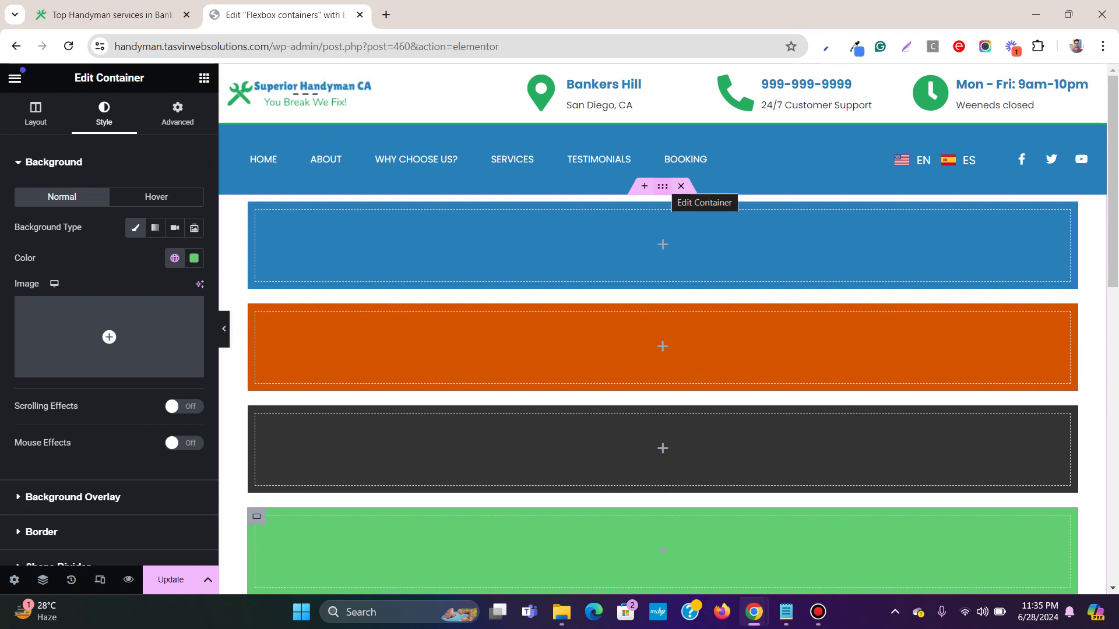
pyautogui.click(663, 186)
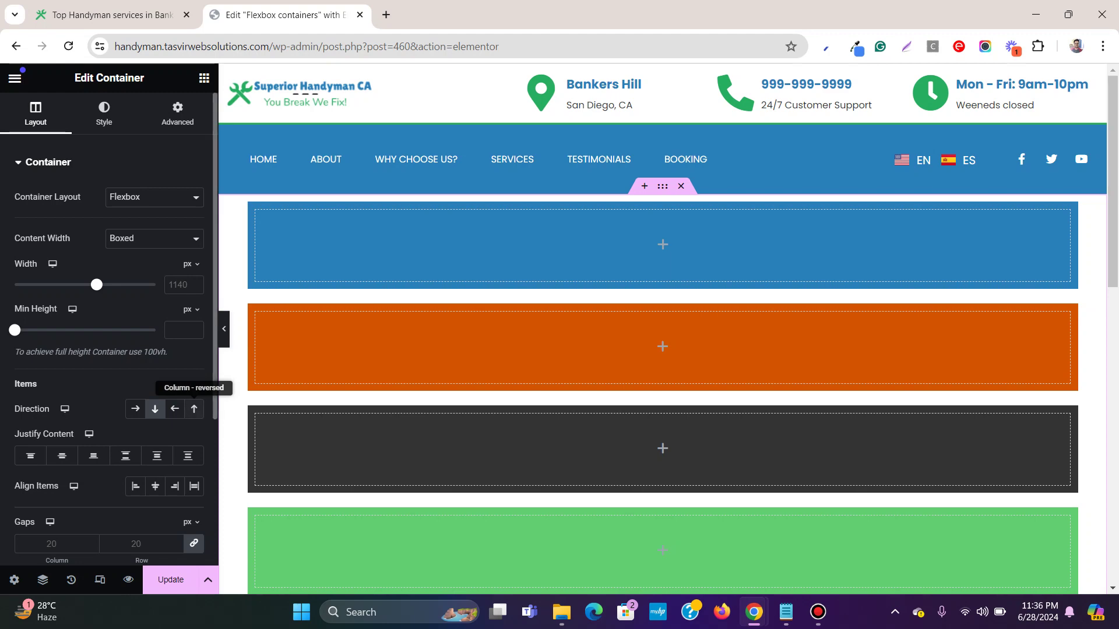
pyautogui.click(194, 408)
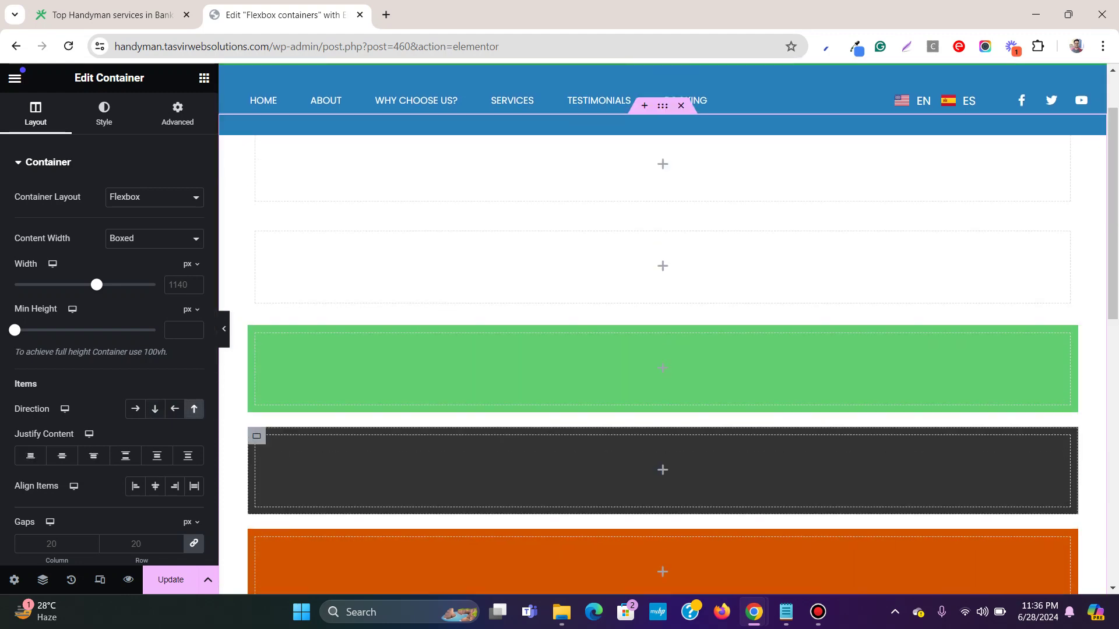
# Delete the two uncolored inner containers above the green one
pyautogui.rightClick(256, 138)
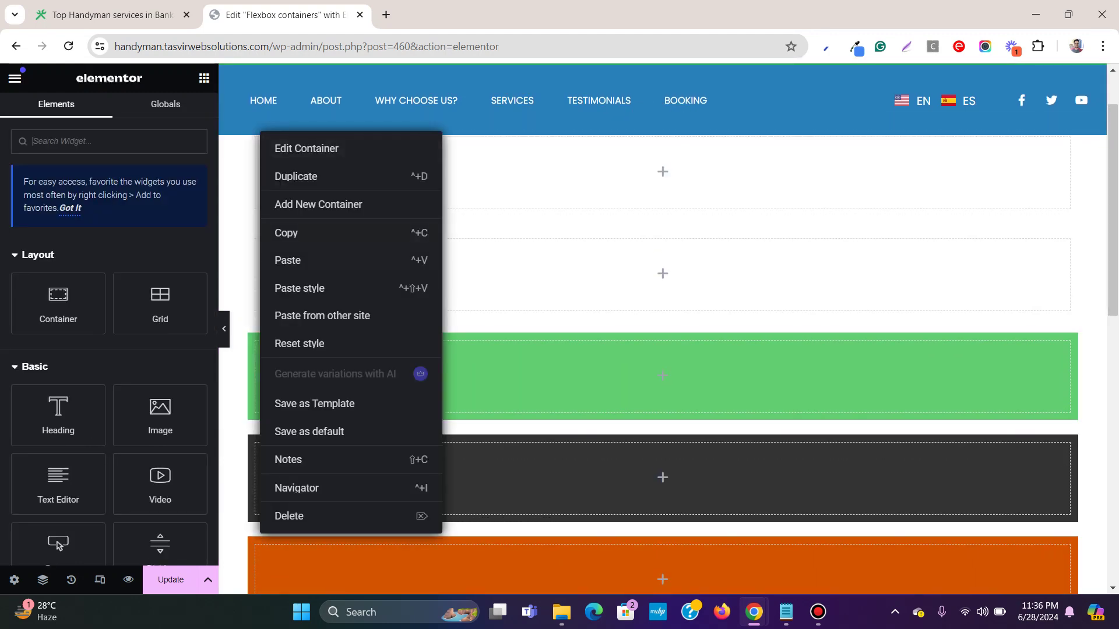
pyautogui.click(285, 512)
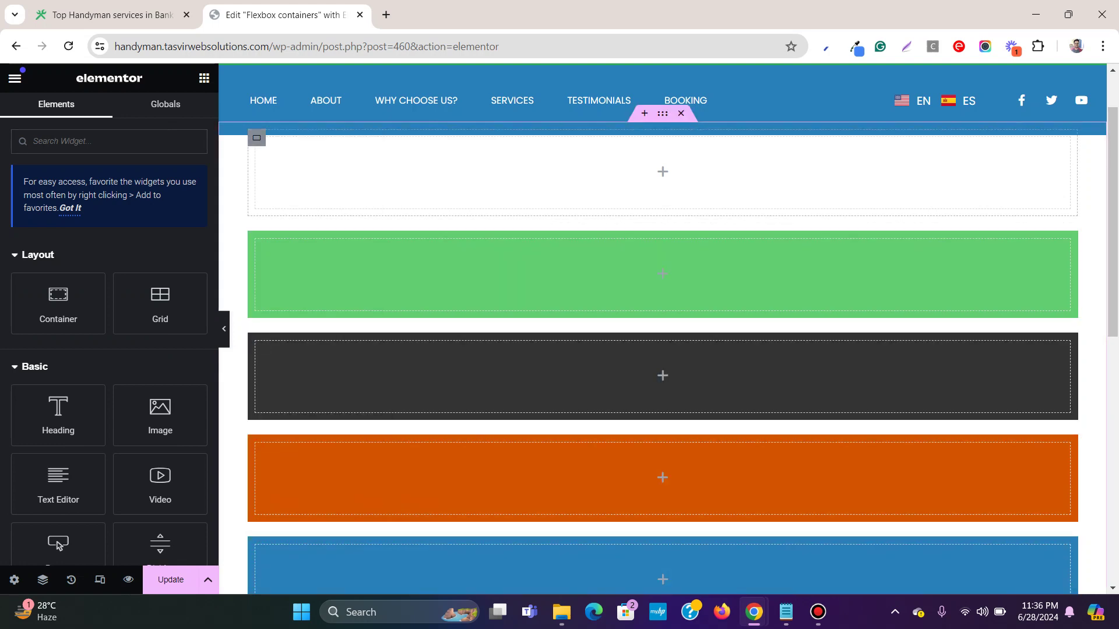
pyautogui.rightClick(257, 137)
pyautogui.click(286, 517)
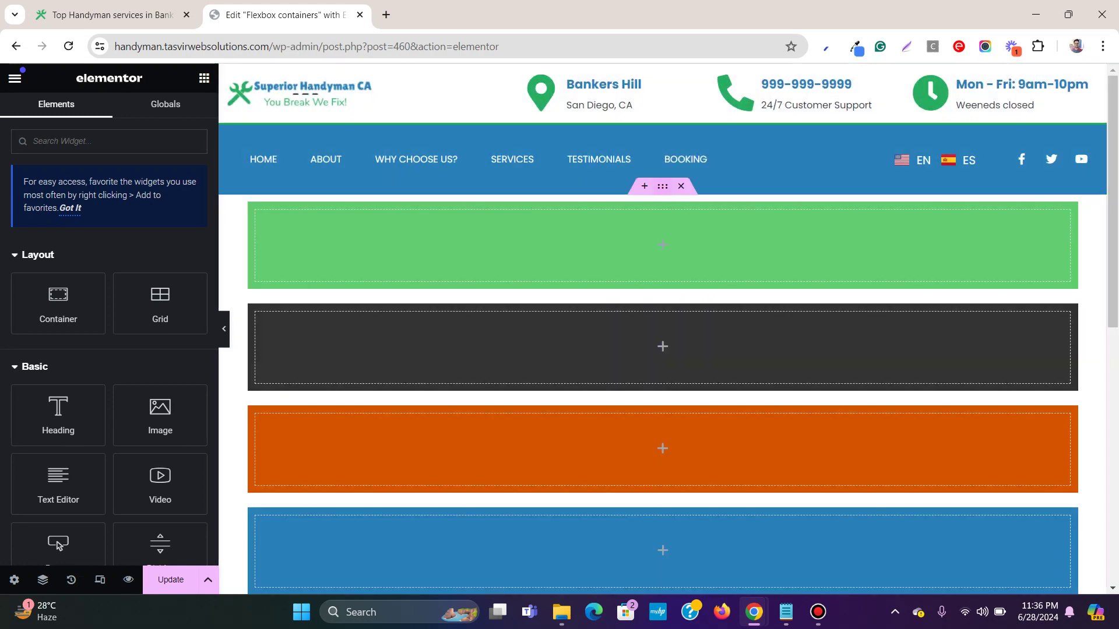
# Cycle the parent container's direction through column, column reversed, row and row reversed, ending on column
pyautogui.click(663, 186)
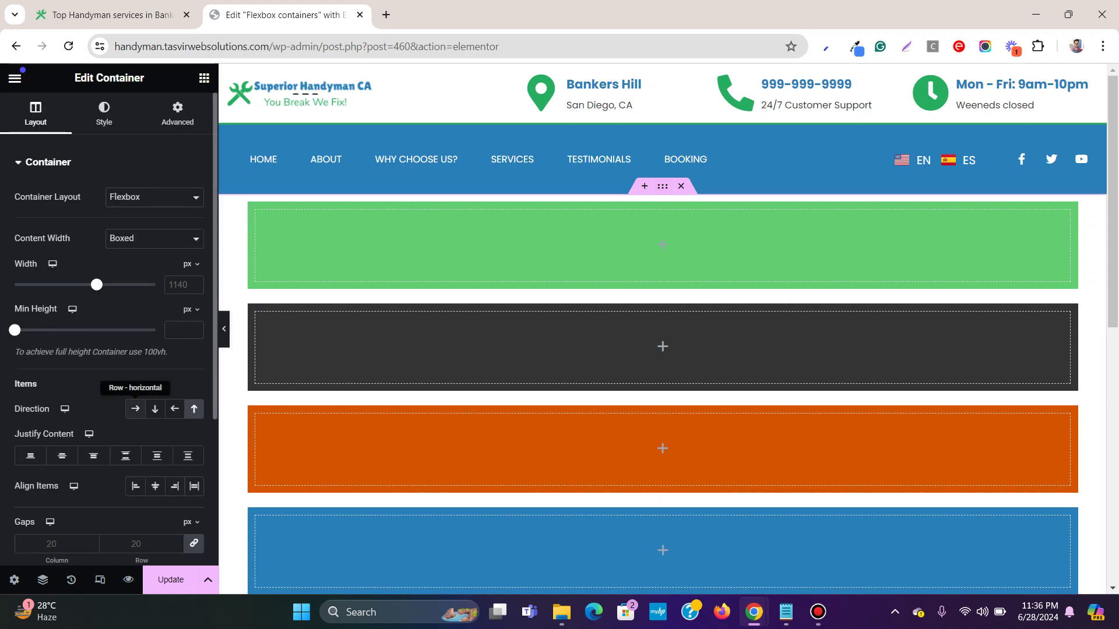
pyautogui.click(155, 408)
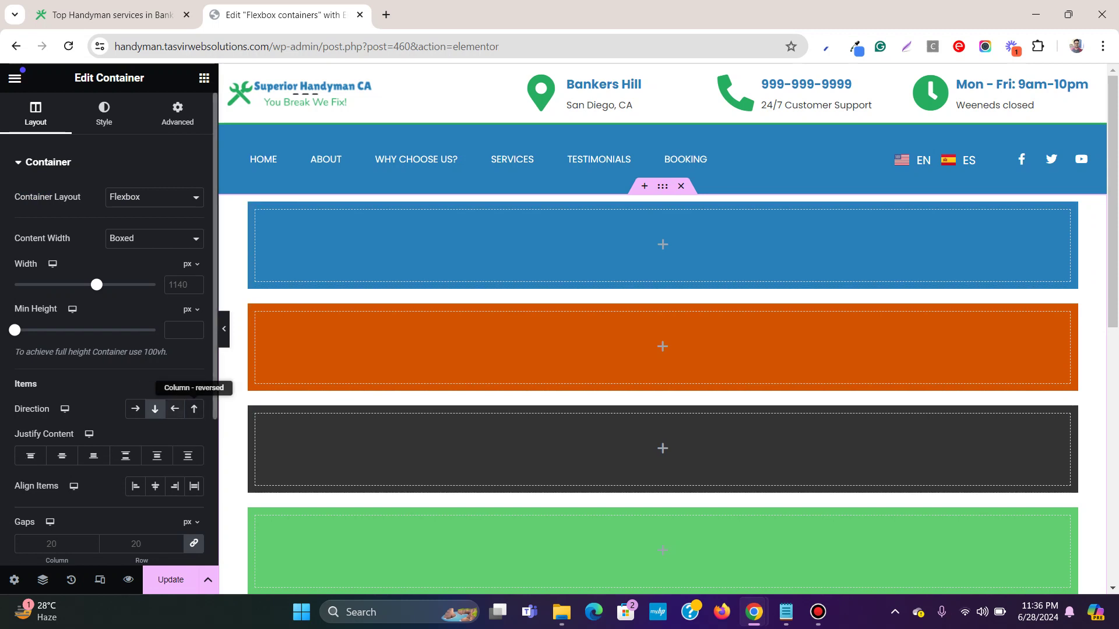
pyautogui.click(194, 408)
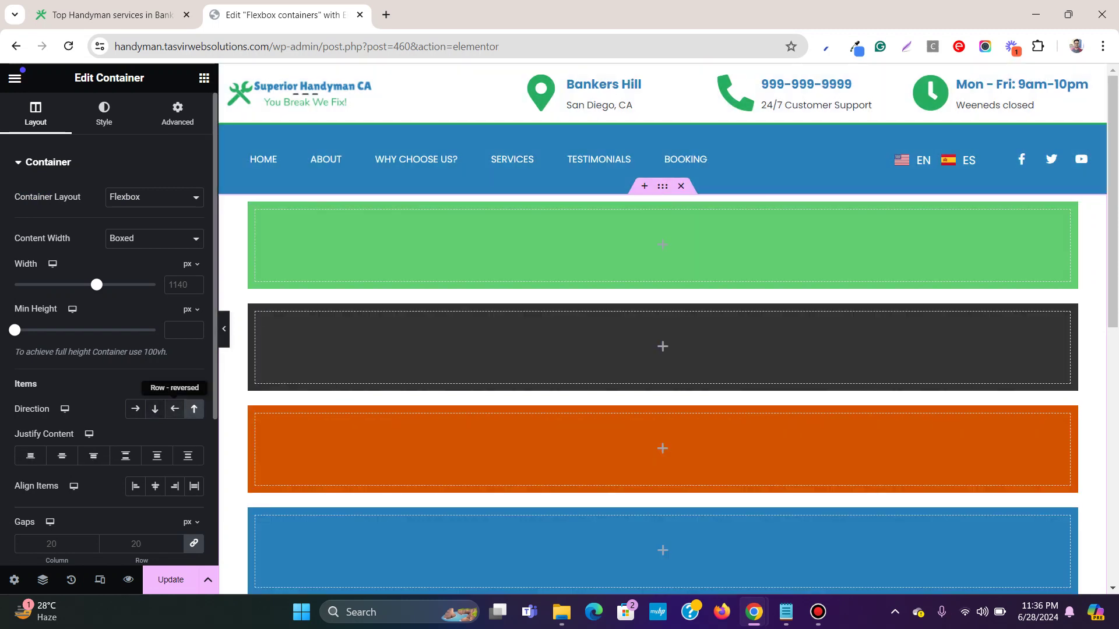
pyautogui.click(136, 408)
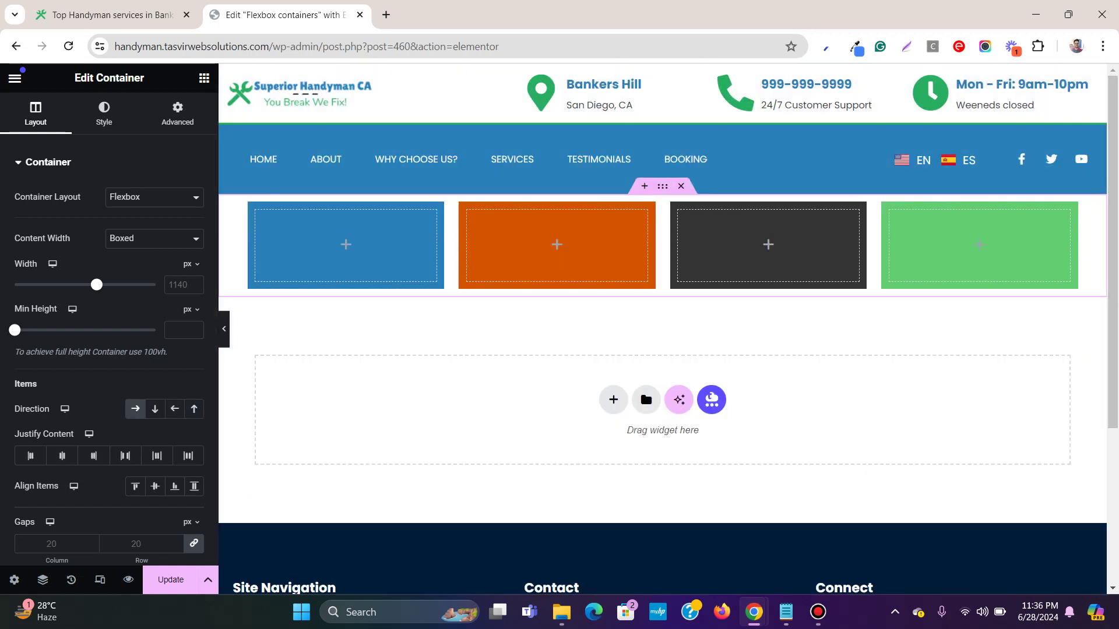
pyautogui.click(175, 408)
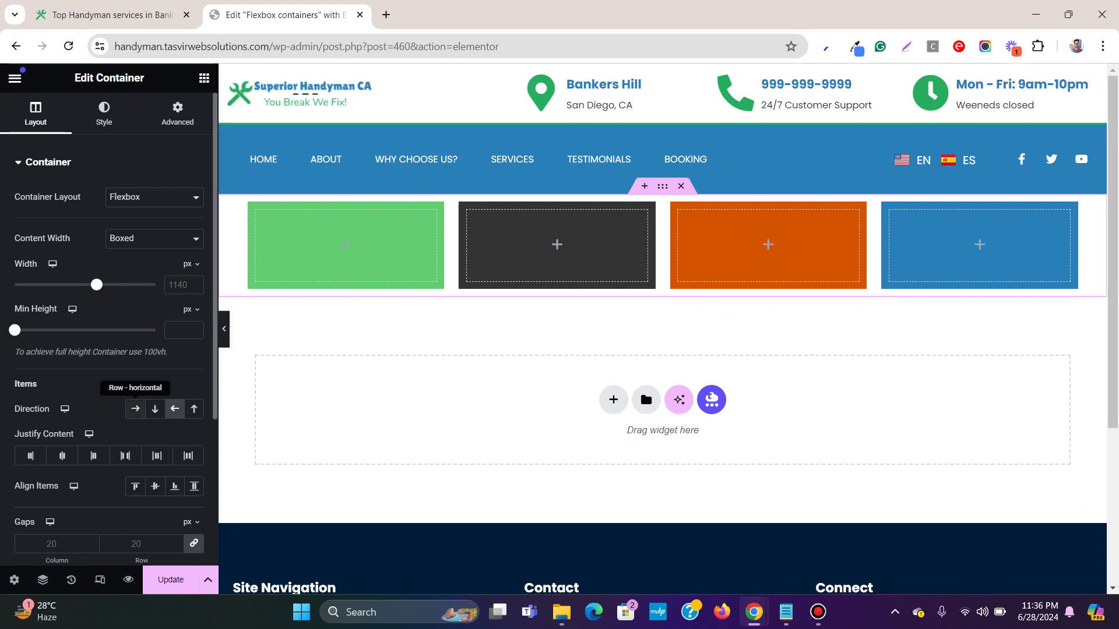
pyautogui.click(135, 408)
pyautogui.click(154, 409)
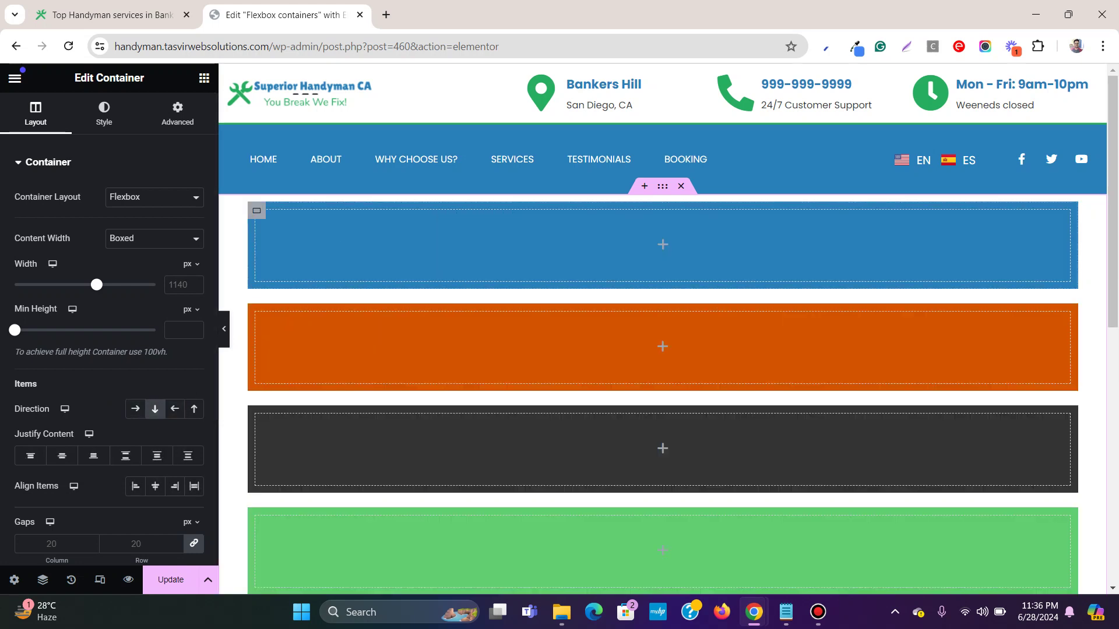
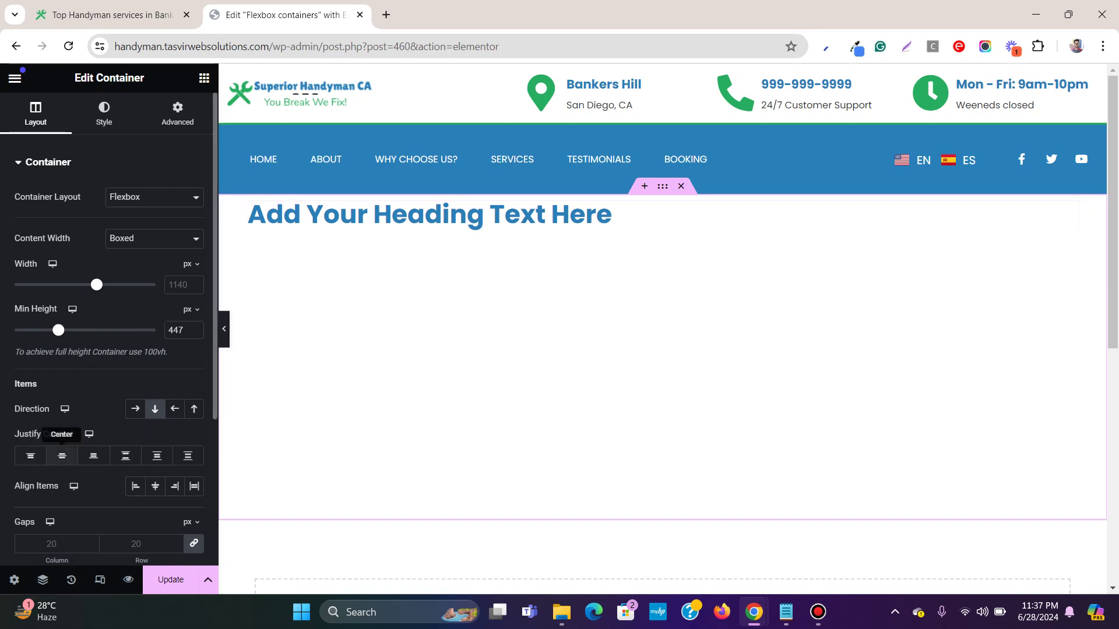
# Center the heading in the container by setting both Justify Content and Align Items to Center
pyautogui.click(62, 456)
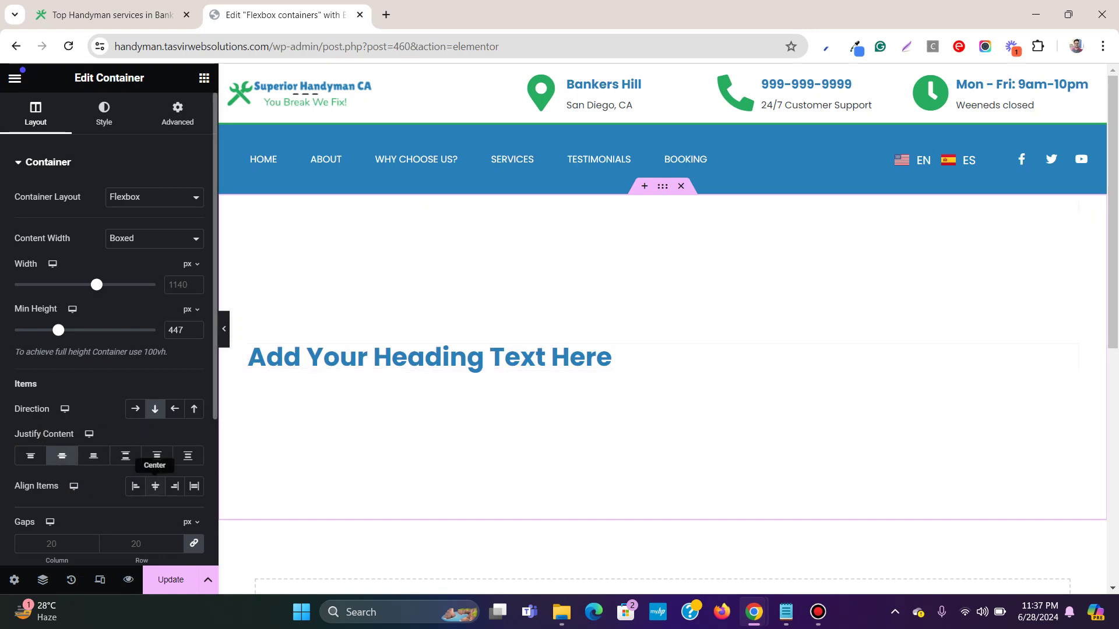
pyautogui.click(156, 486)
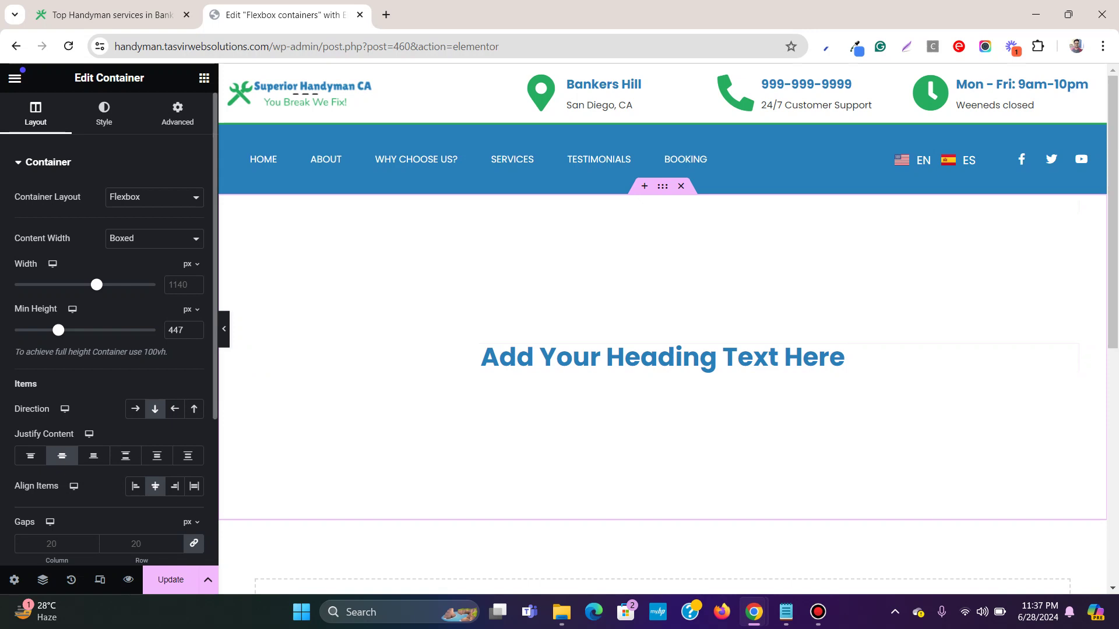
# Add two more Heading widgets to the container, stacked with the existing heading
pyautogui.scroll(-3, 109, 349)
pyautogui.click(204, 78)
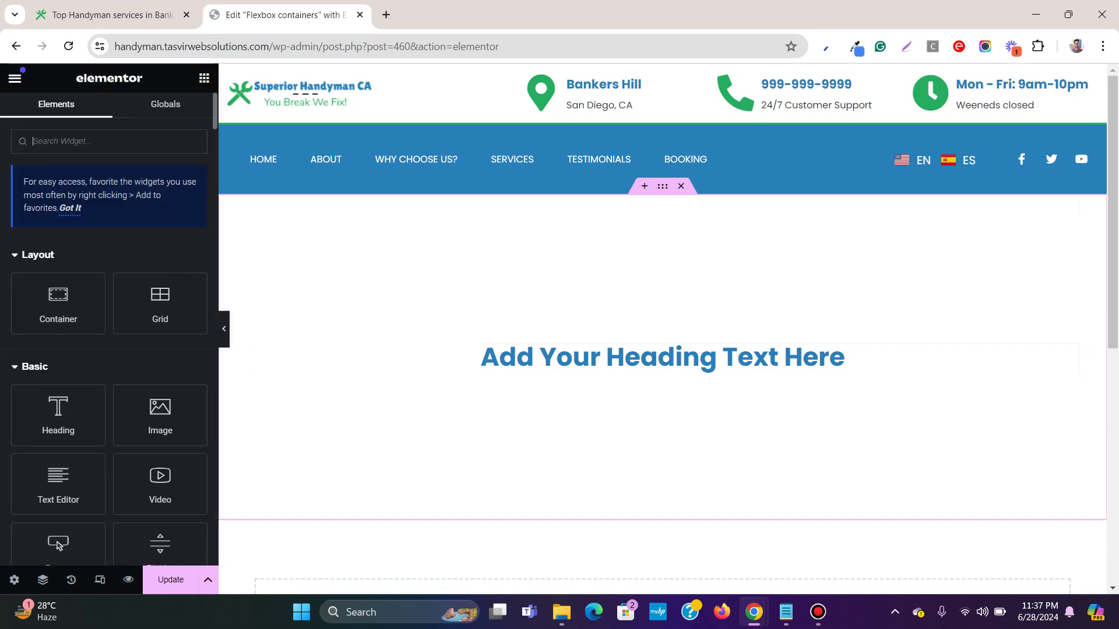
pyautogui.moveTo(58, 415); pyautogui.dragTo(626, 373)
pyautogui.click(204, 78)
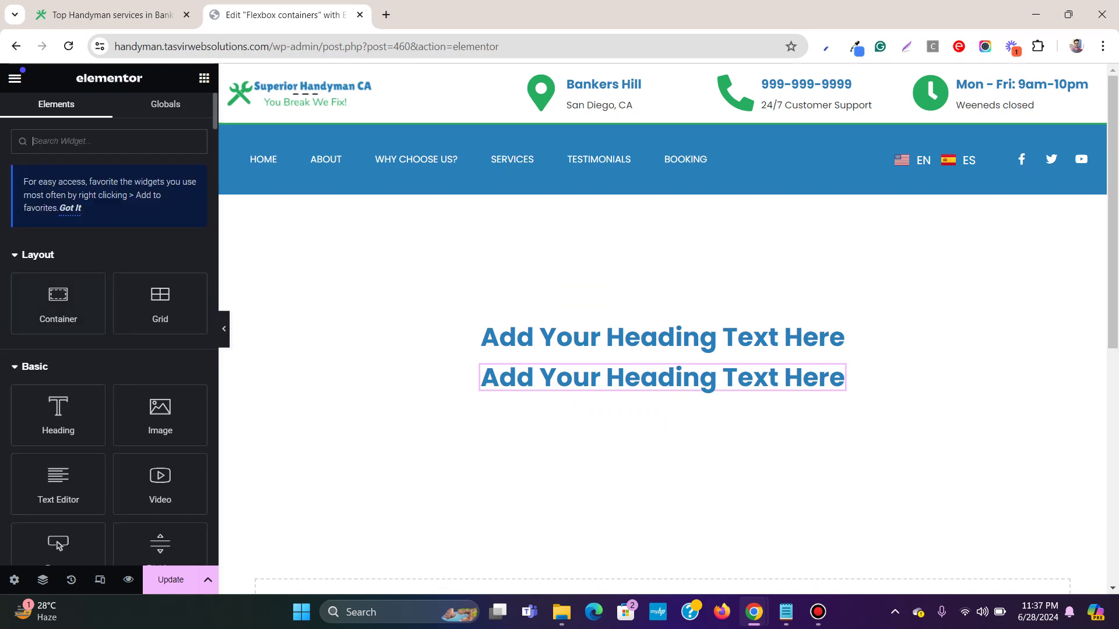
pyautogui.moveTo(58, 415); pyautogui.dragTo(671, 394)
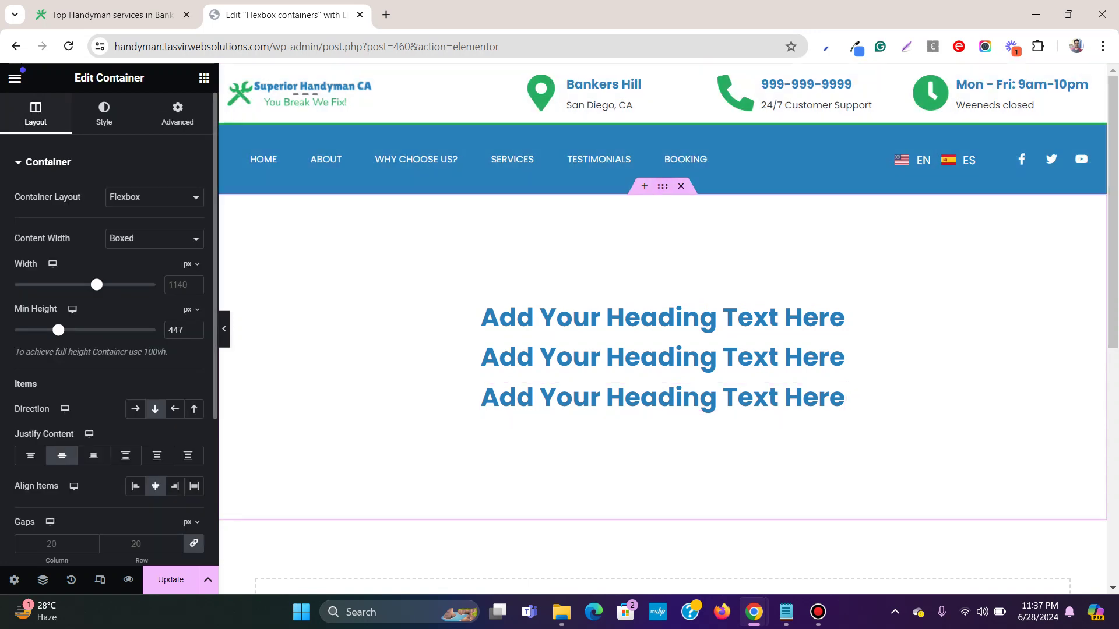
# Set the container's linked column and row gaps to 50 px
pyautogui.scroll(-3, 136, 408)
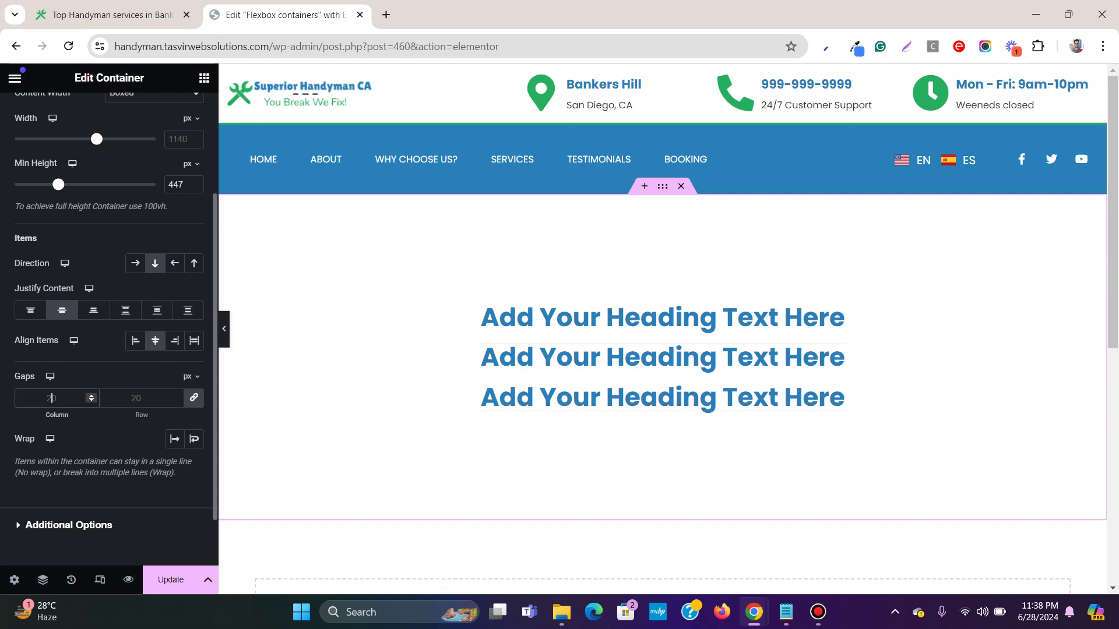
pyautogui.click(52, 398)
pyautogui.write('50')
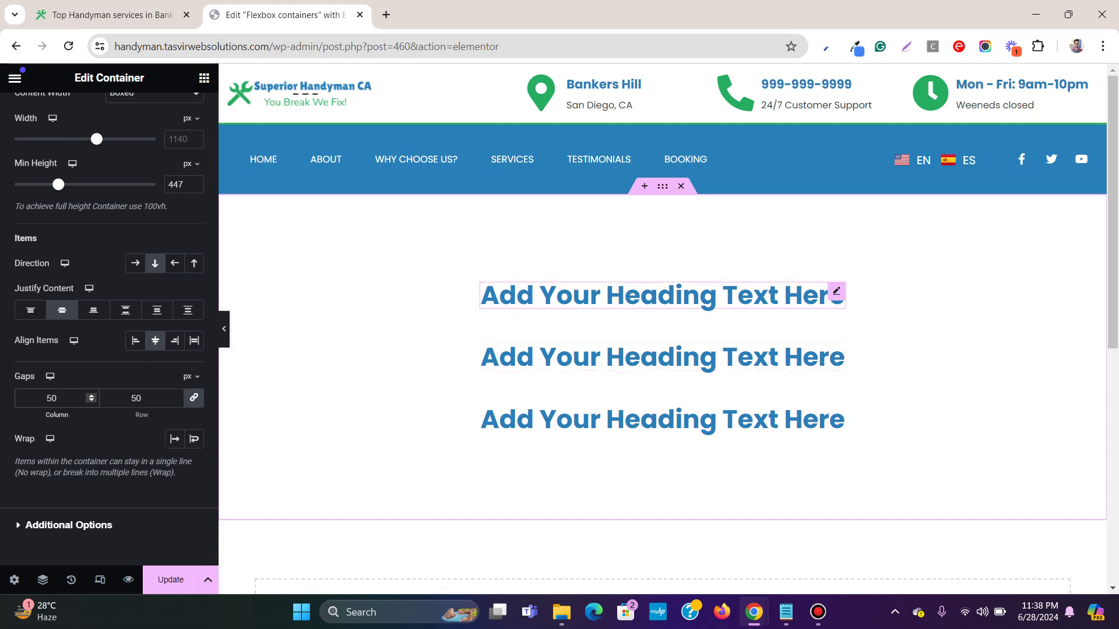
# Delete all three headings from the container
pyautogui.rightClick(834, 294)
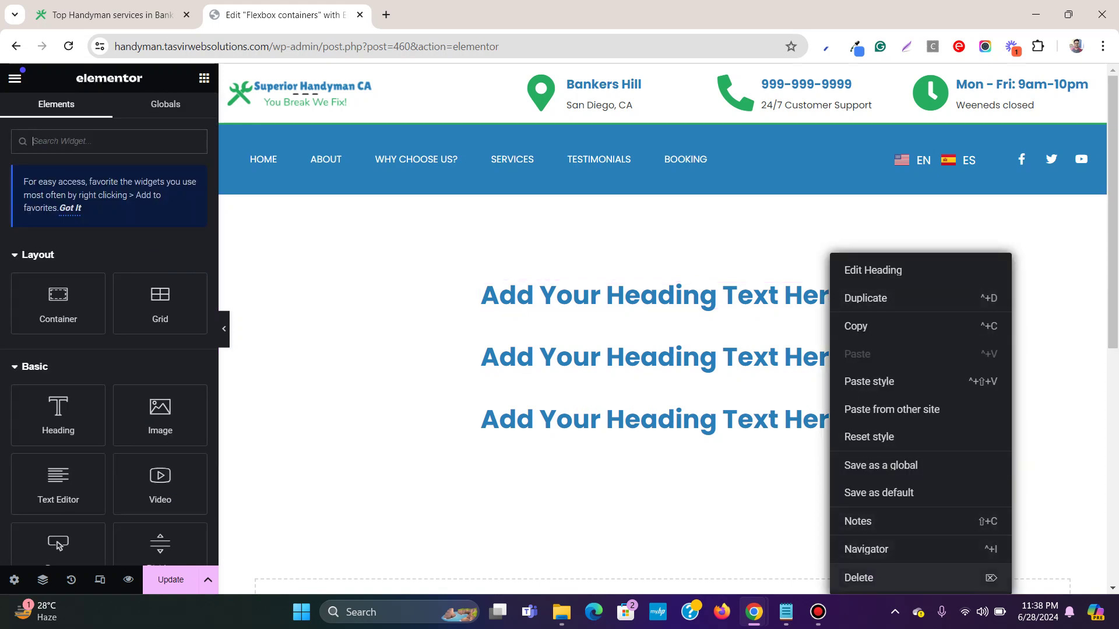
pyautogui.click(862, 577)
pyautogui.rightClick(839, 325)
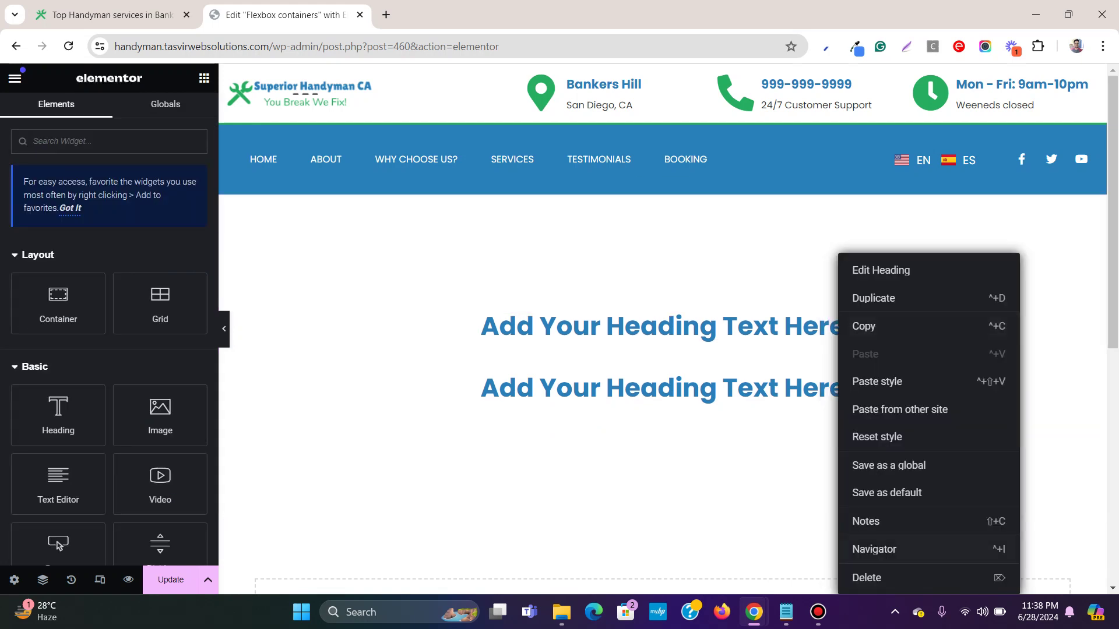
pyautogui.click(867, 577)
pyautogui.rightClick(838, 355)
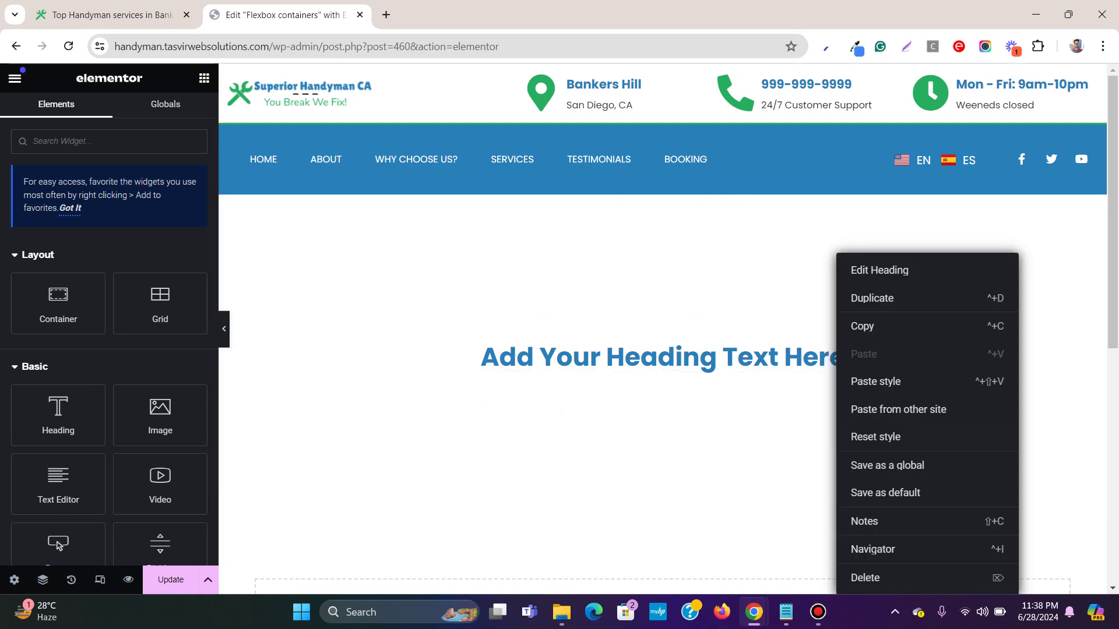
pyautogui.click(865, 578)
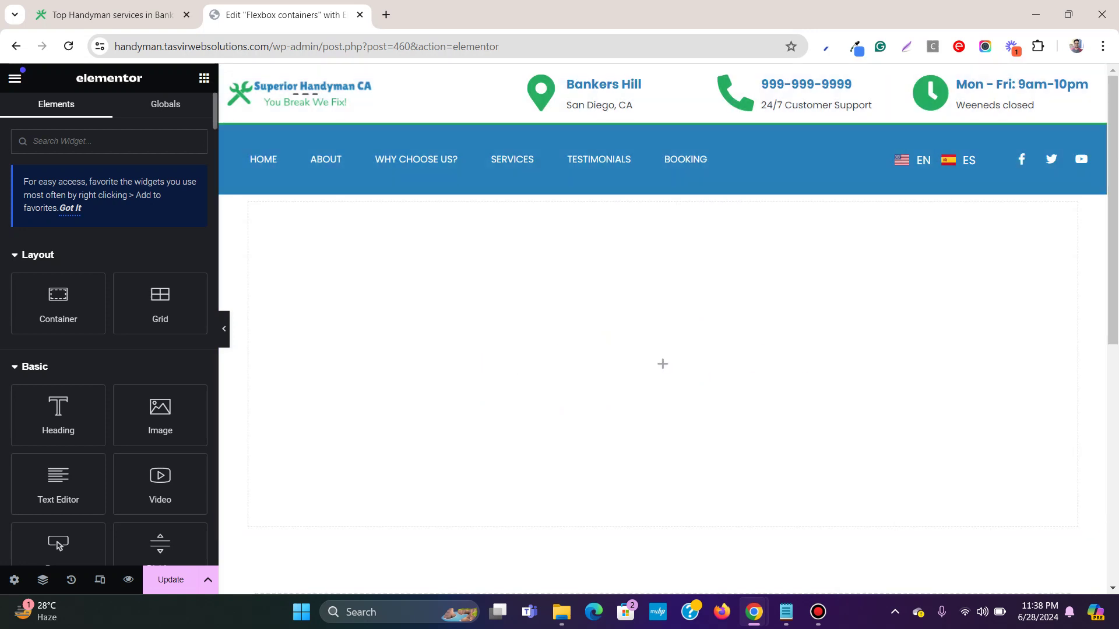
# Nest a new container inside the empty parent container and add a Heading widget to it
pyautogui.moveTo(58, 303); pyautogui.dragTo(641, 356)
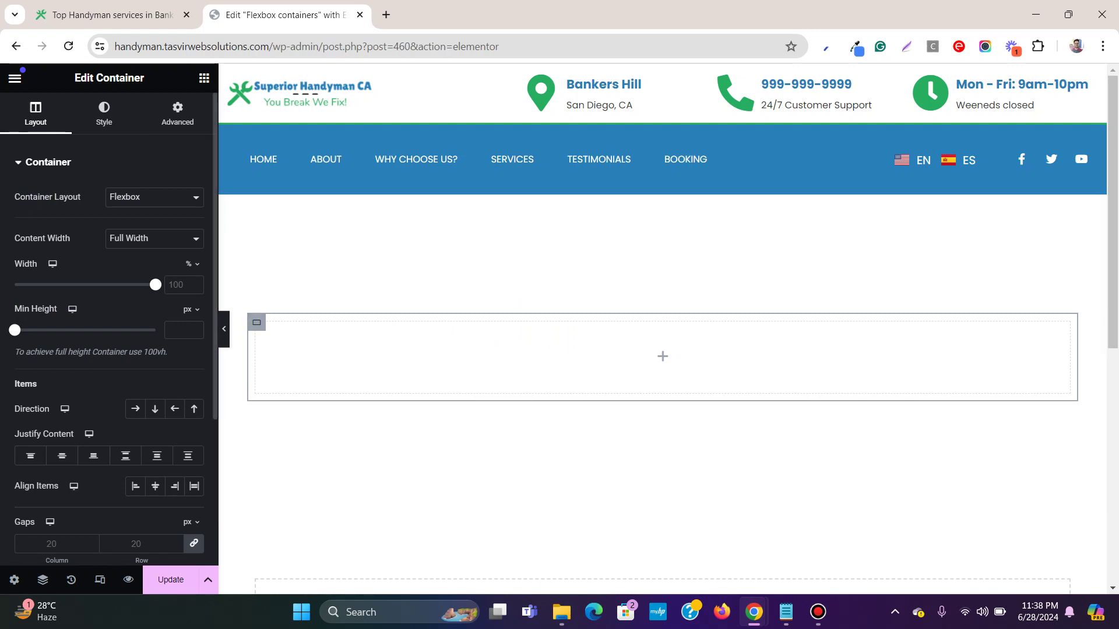
pyautogui.click(204, 78)
pyautogui.moveTo(58, 415); pyautogui.dragTo(630, 341)
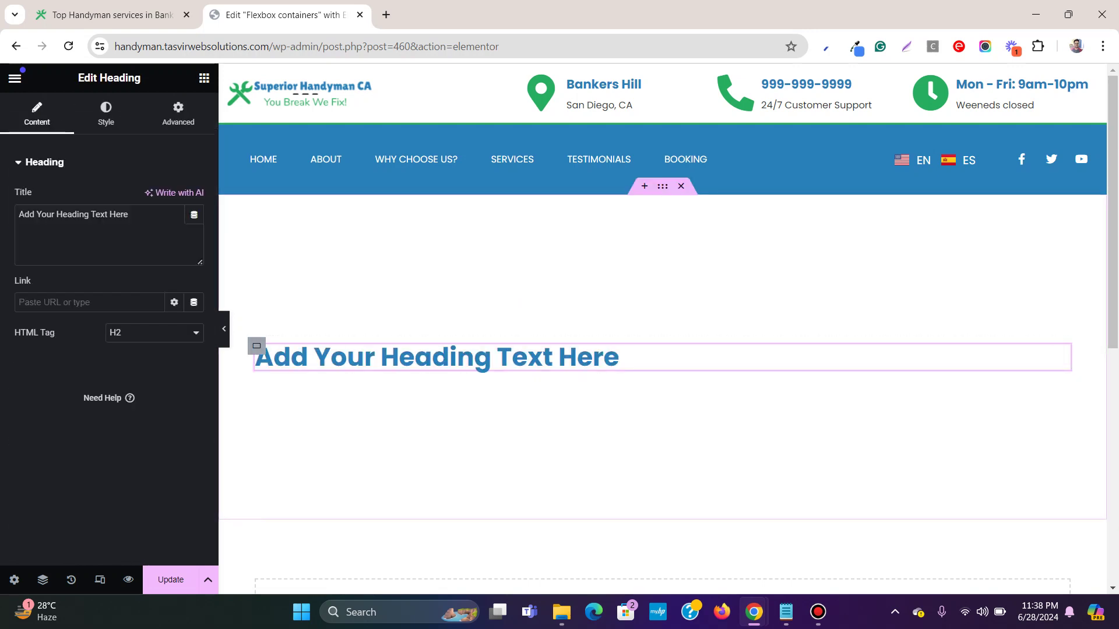
# Give the nested container a classic background in the global color Orange cta
pyautogui.click(257, 346)
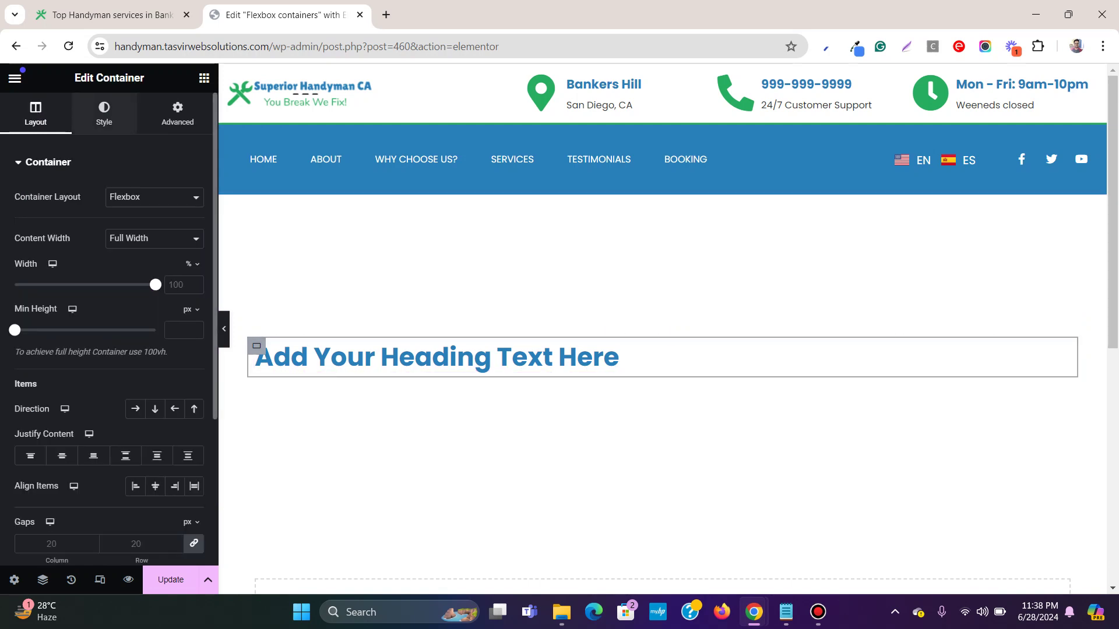
pyautogui.click(103, 113)
pyautogui.click(136, 227)
pyautogui.click(174, 258)
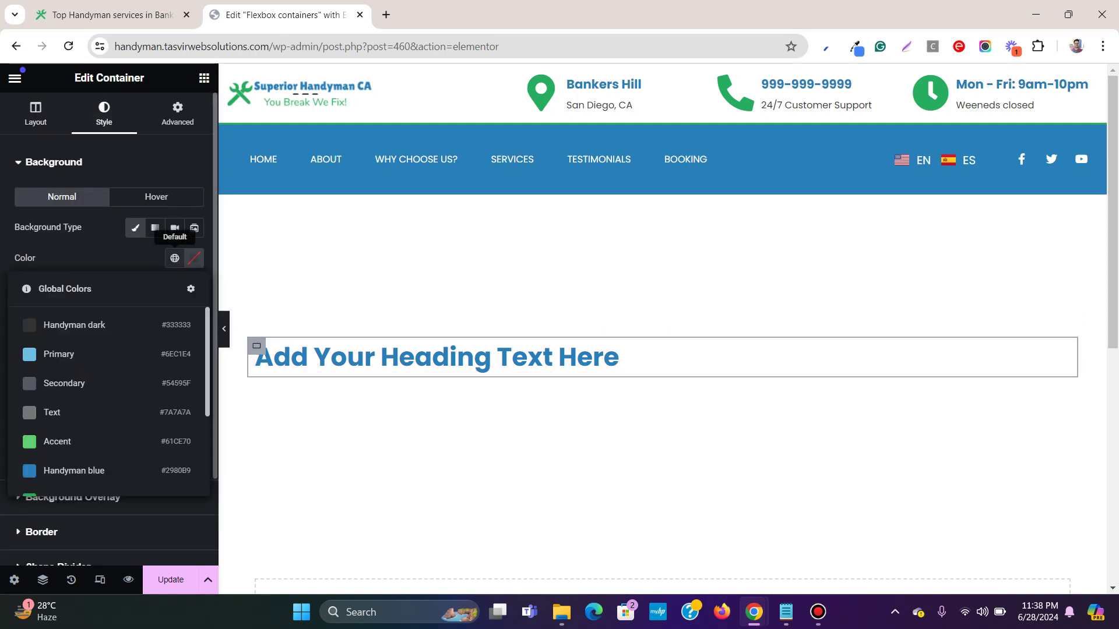
pyautogui.scroll(-3, 105, 449)
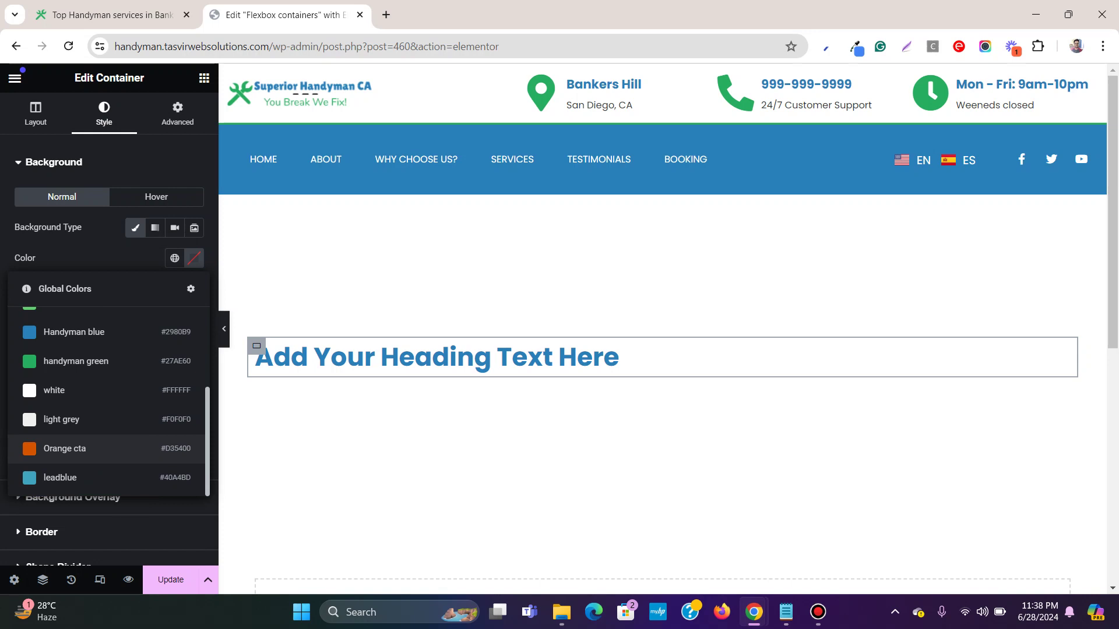
pyautogui.click(64, 449)
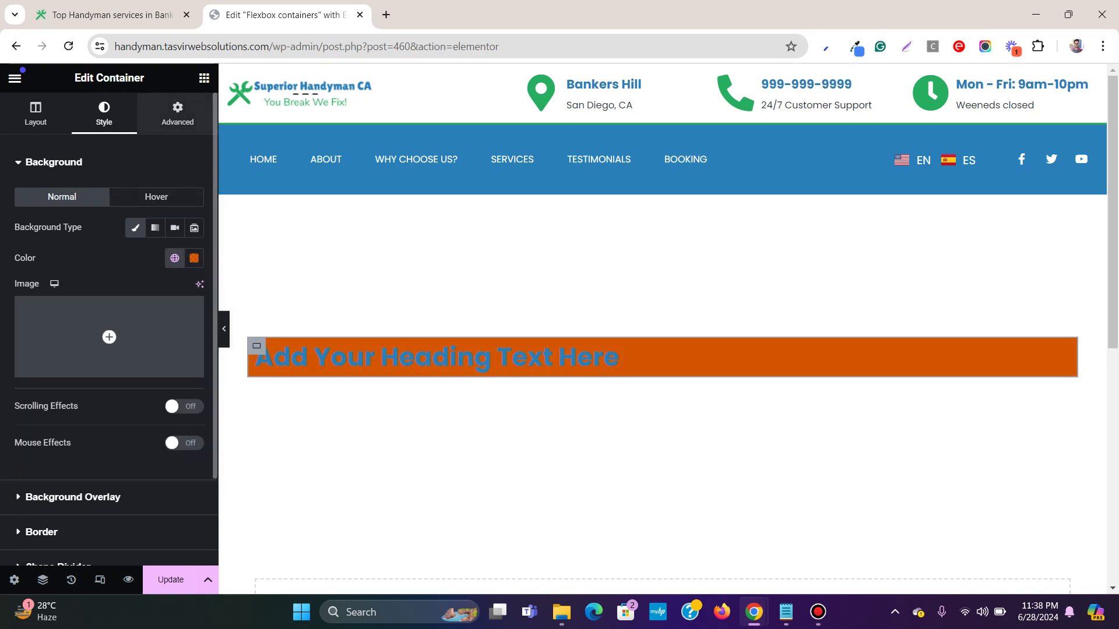
# Set the nested container's linked padding to 35 px on all sides
pyautogui.click(178, 114)
pyautogui.write('35')
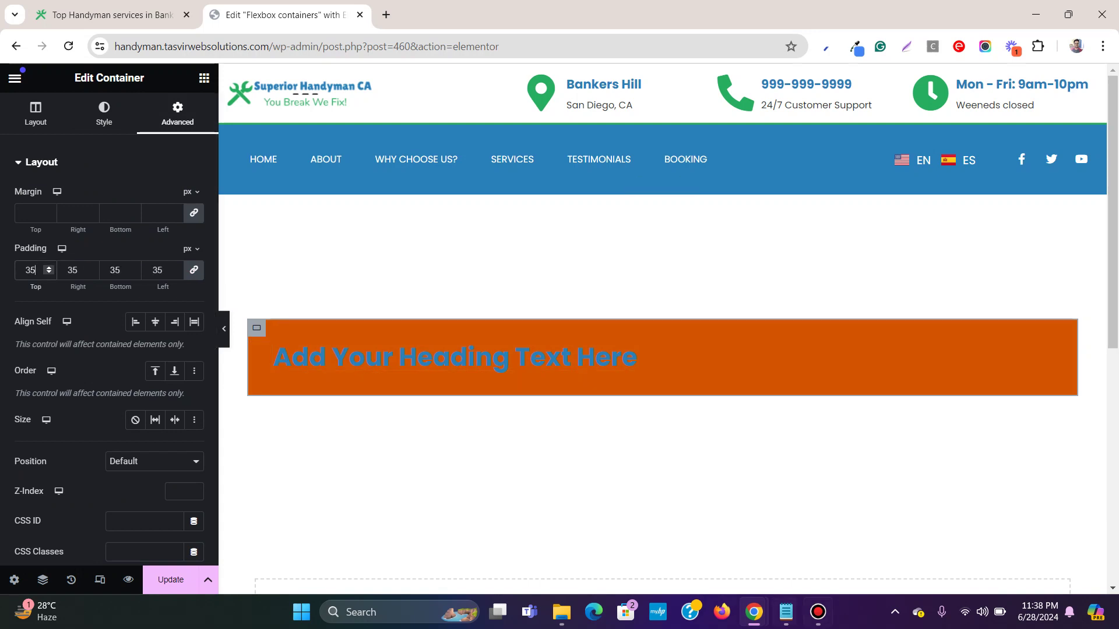
pyautogui.hotkey('alt', 'Tab')
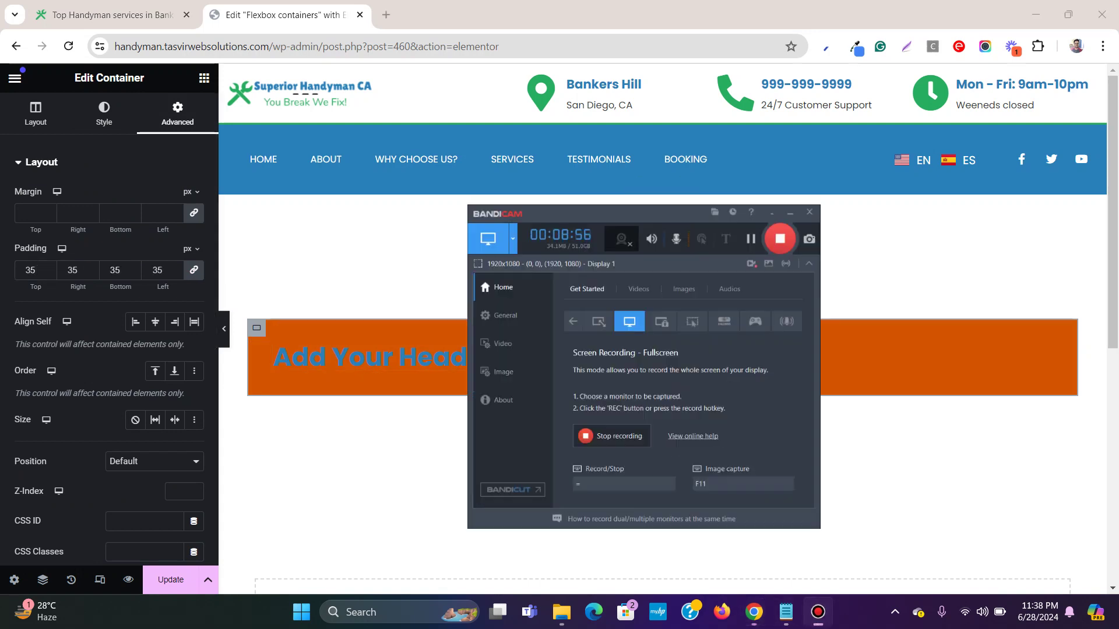
pyautogui.hotkey('alt', 'Tab')
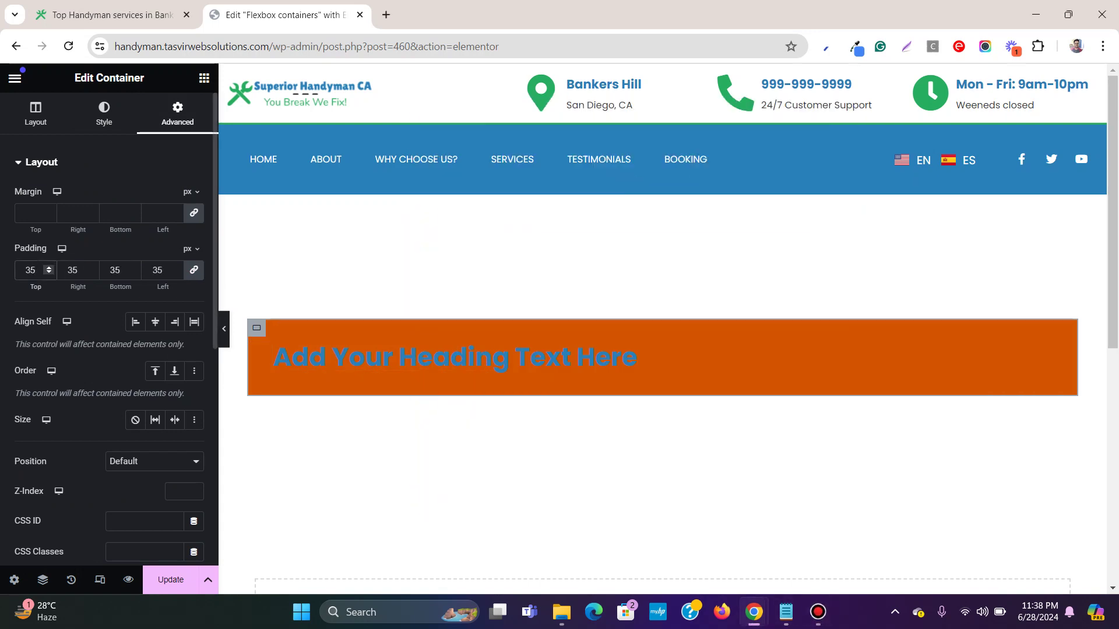
# Set the heading's text color to the global color light grey
pyautogui.click(499, 359)
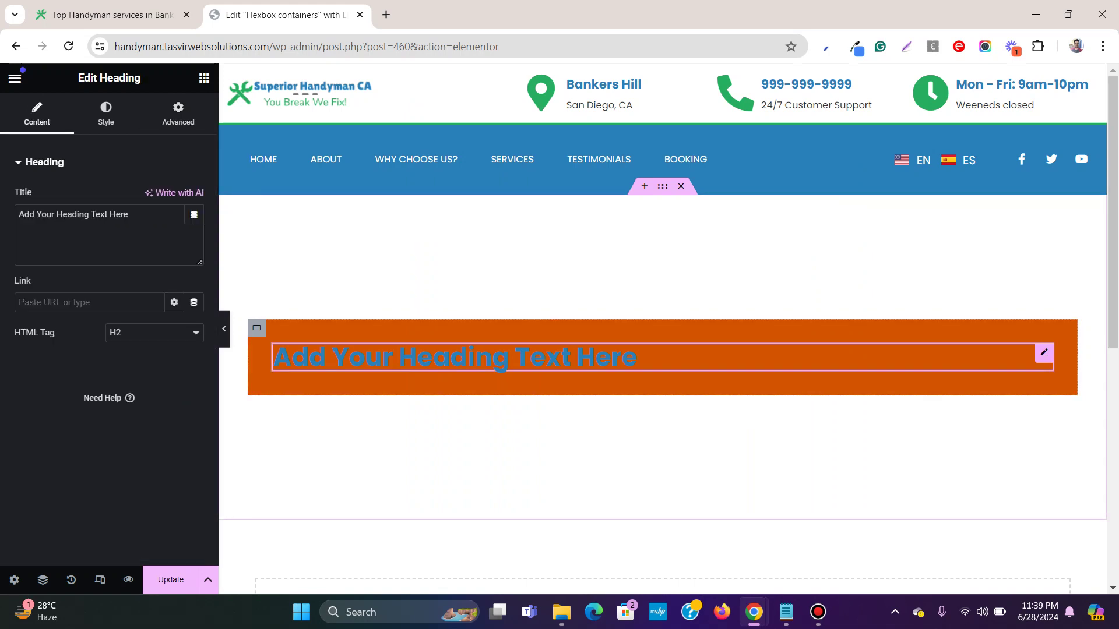
pyautogui.click(105, 114)
pyautogui.click(174, 227)
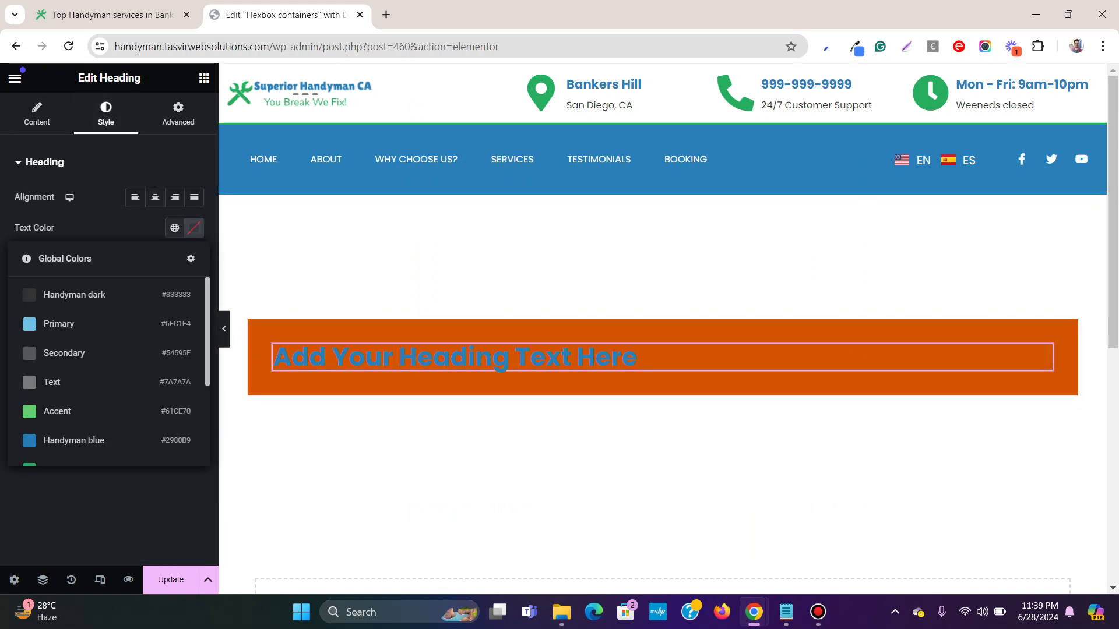
pyautogui.scroll(-3, 105, 373)
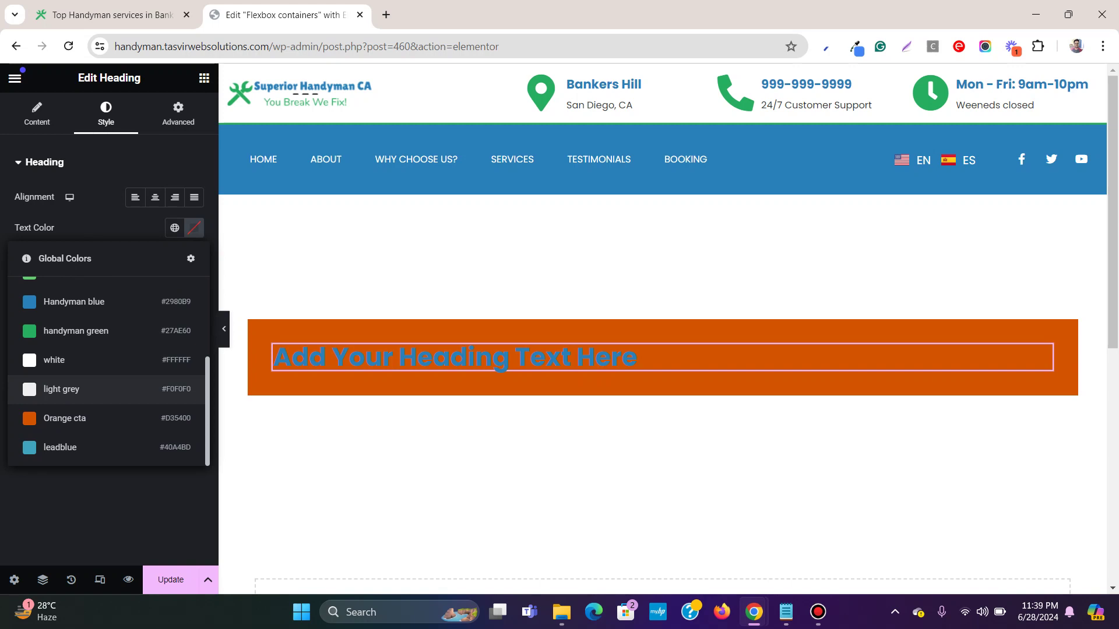
pyautogui.click(61, 389)
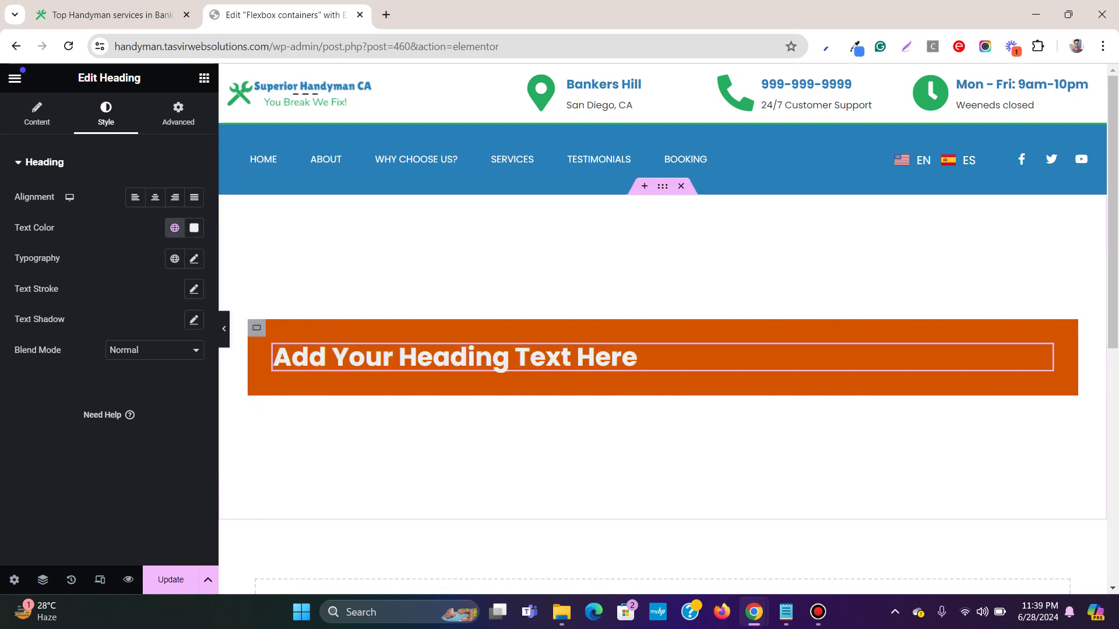
# Set the nested container's width explicitly to 100%
pyautogui.click(256, 327)
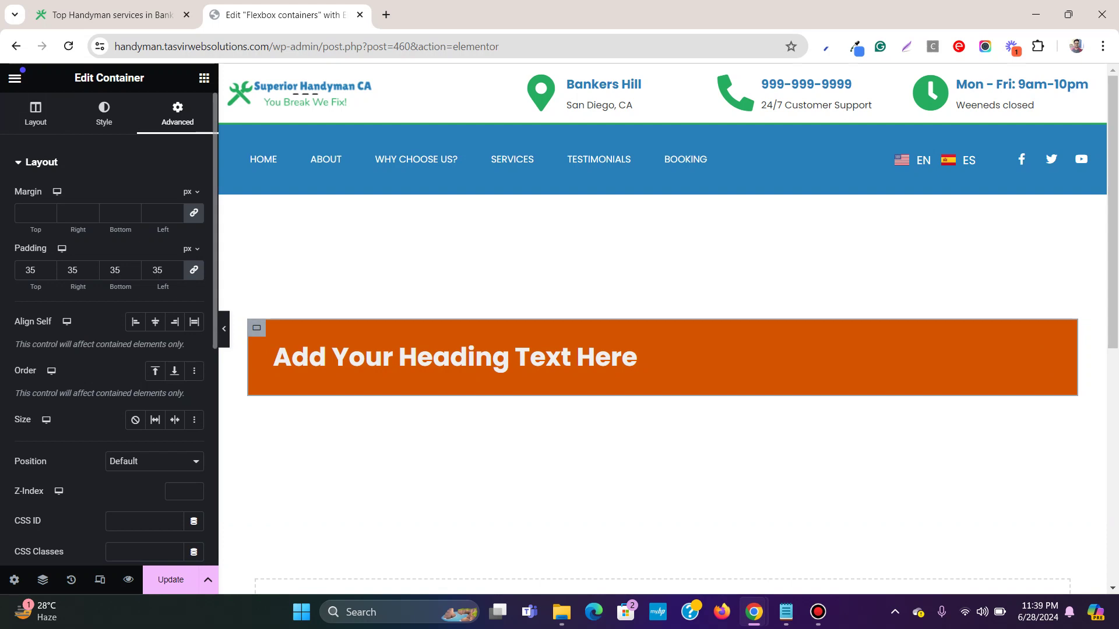
pyautogui.click(35, 113)
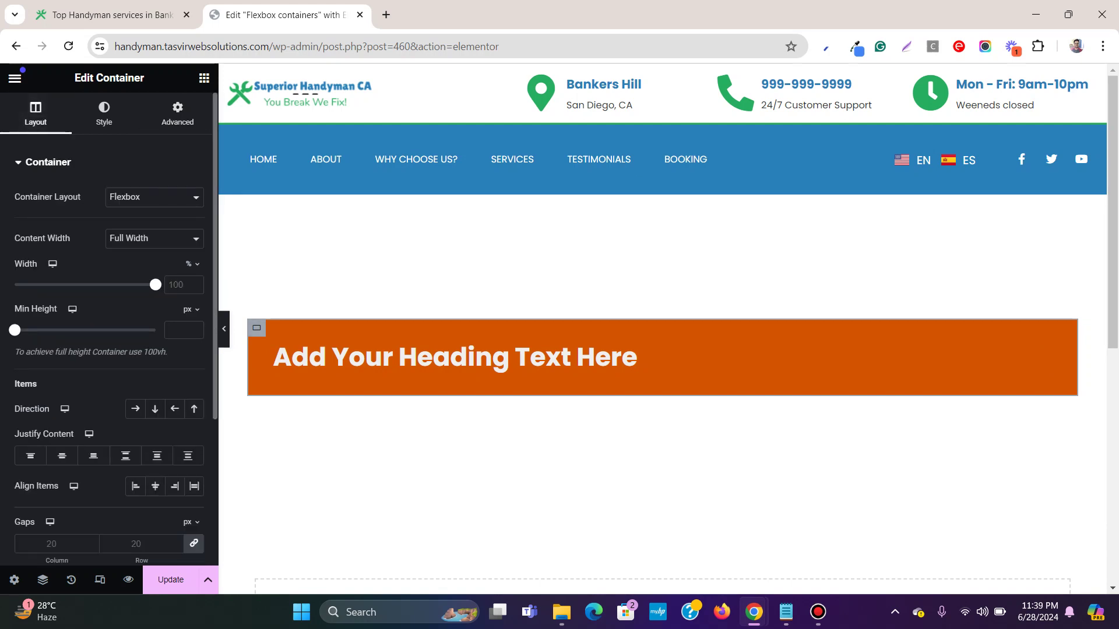
pyautogui.moveTo(156, 285)
pyautogui.mouseDown()
pyautogui.moveTo(78, 284)
pyautogui.moveTo(155, 285)
pyautogui.mouseUp()
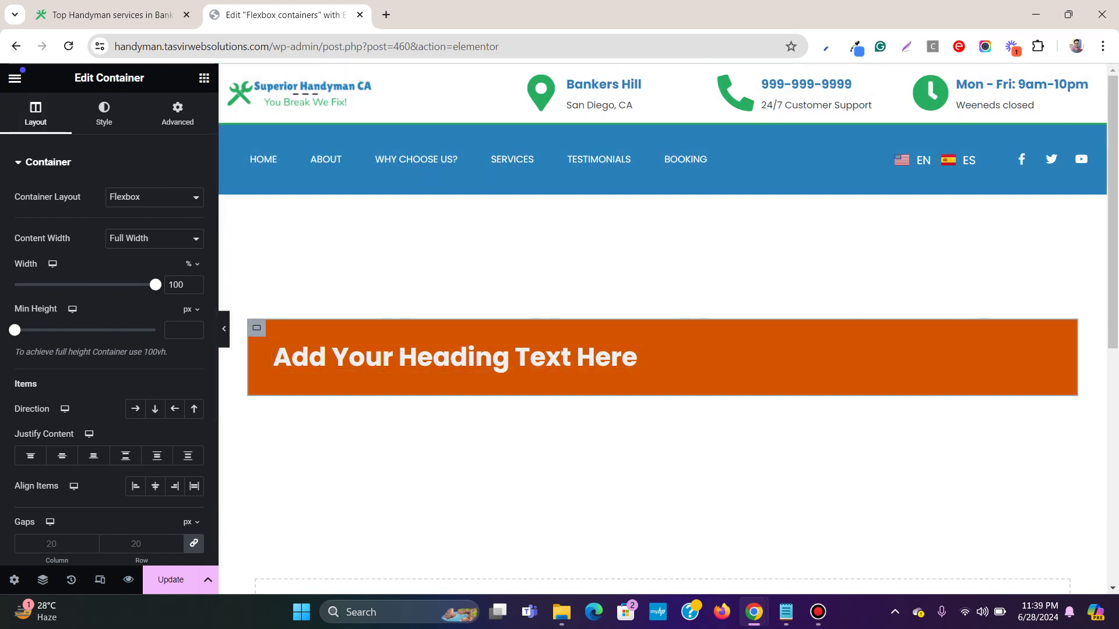
# Add a Text Editor widget and place it below the heading inside the orange container
pyautogui.click(204, 77)
pyautogui.moveTo(58, 483); pyautogui.dragTo(373, 402)
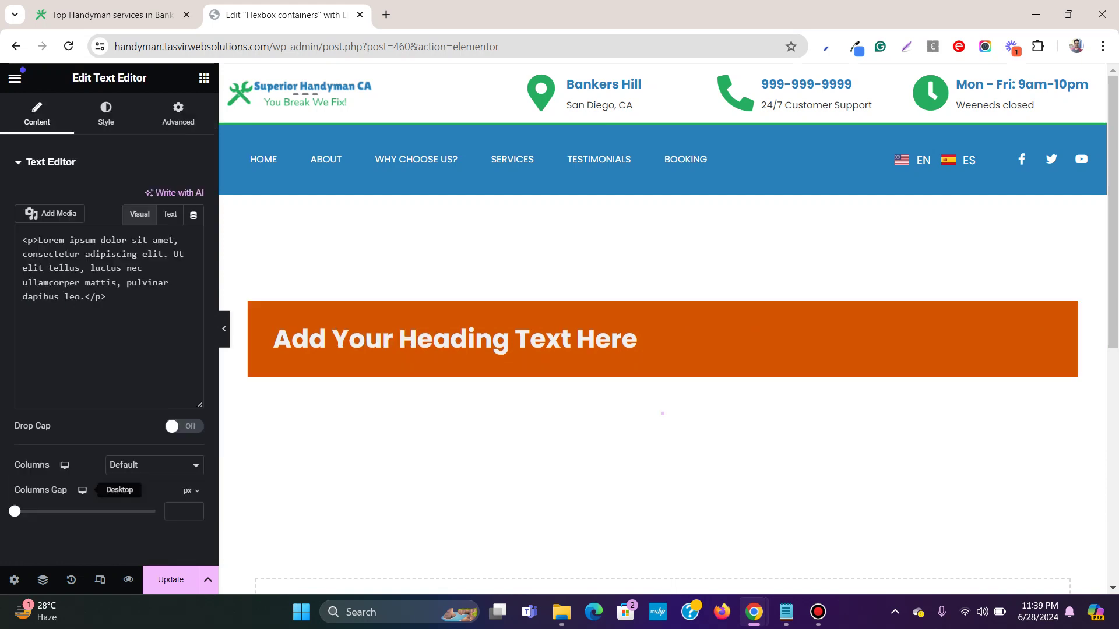
pyautogui.moveTo(1003, 412); pyautogui.dragTo(581, 349)
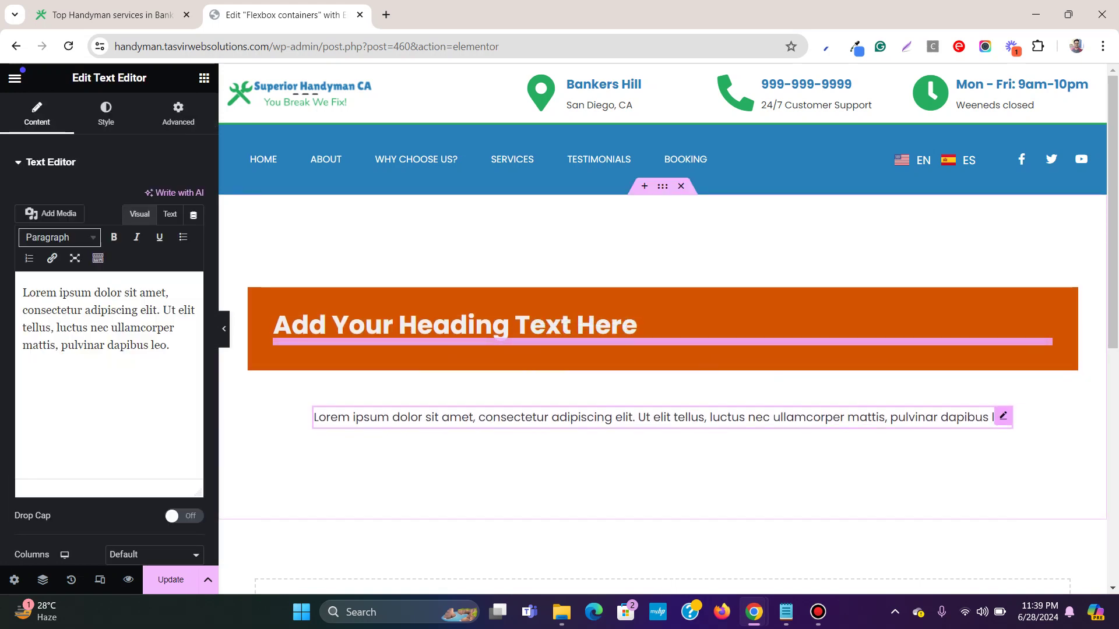
# Set the Text Editor widget's text color to the global color white
pyautogui.click(105, 114)
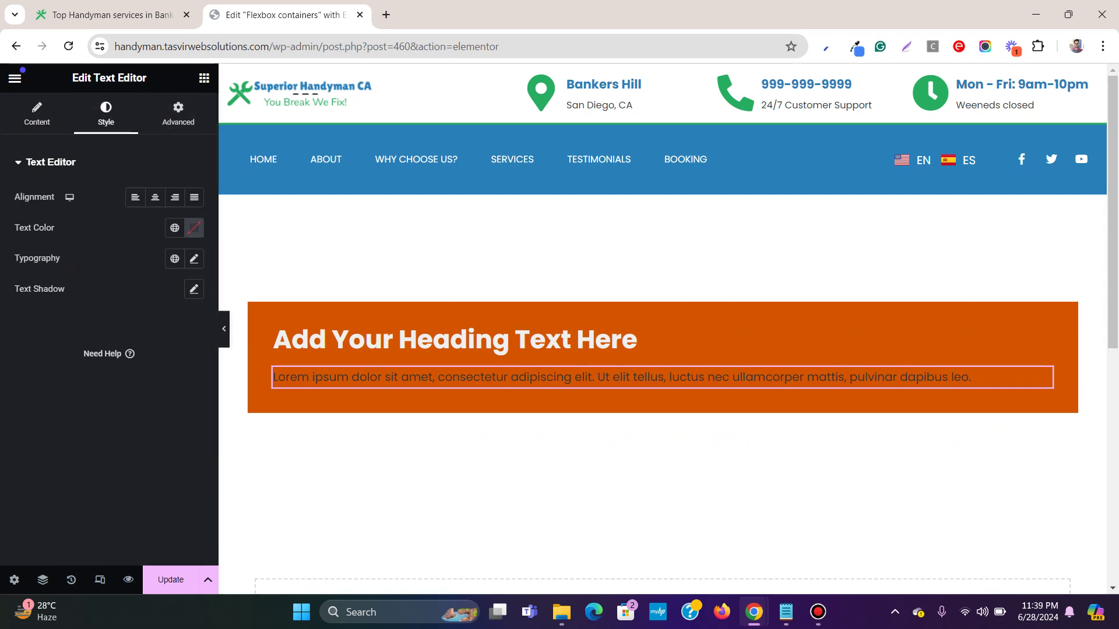
pyautogui.click(174, 228)
pyautogui.scroll(-2, 105, 359)
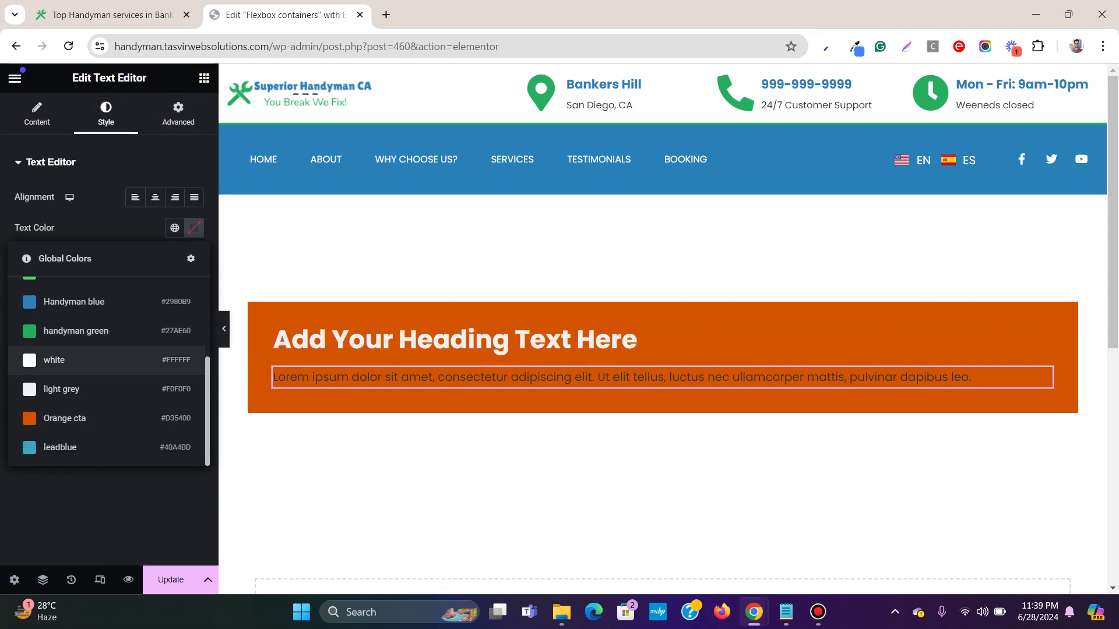
pyautogui.click(105, 359)
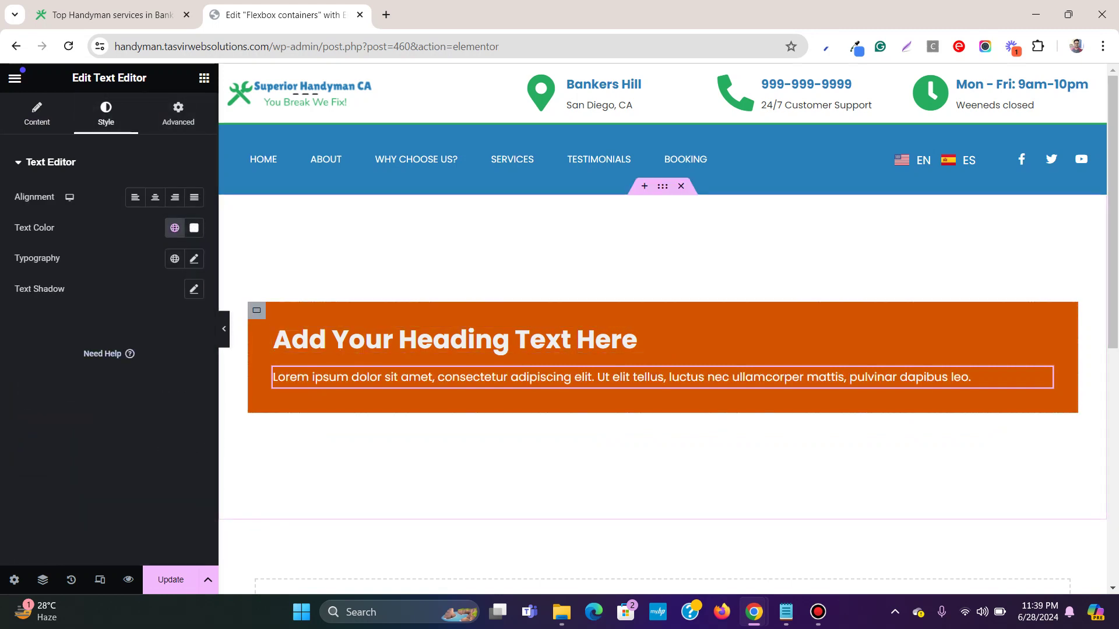
# Try a Boxed content width of 500 px on the orange container
pyautogui.click(256, 310)
pyautogui.click(153, 238)
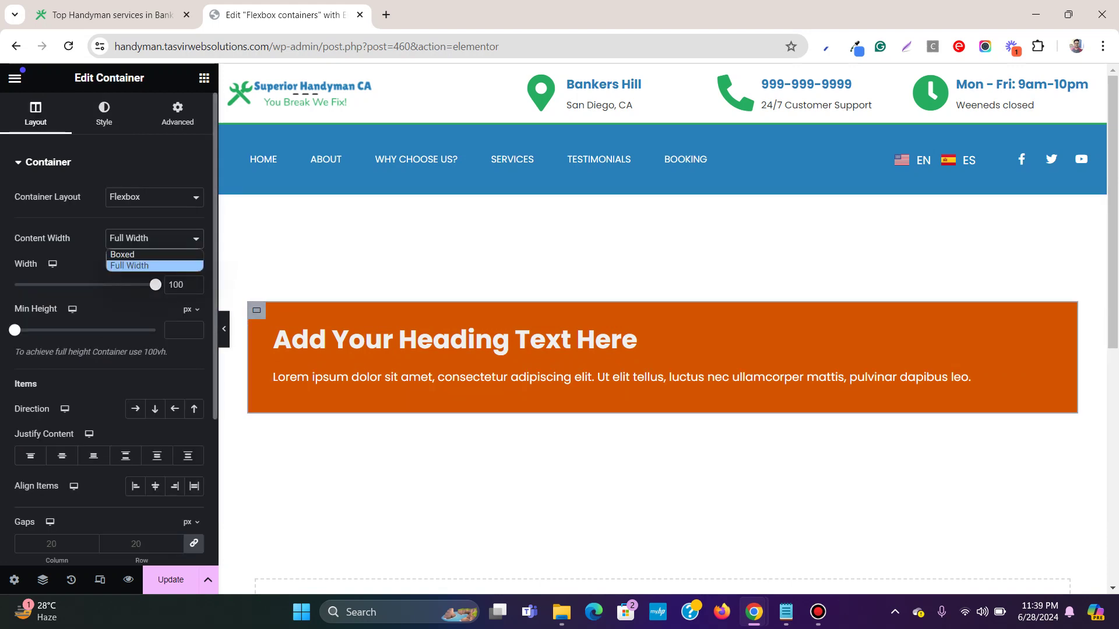
pyautogui.click(125, 255)
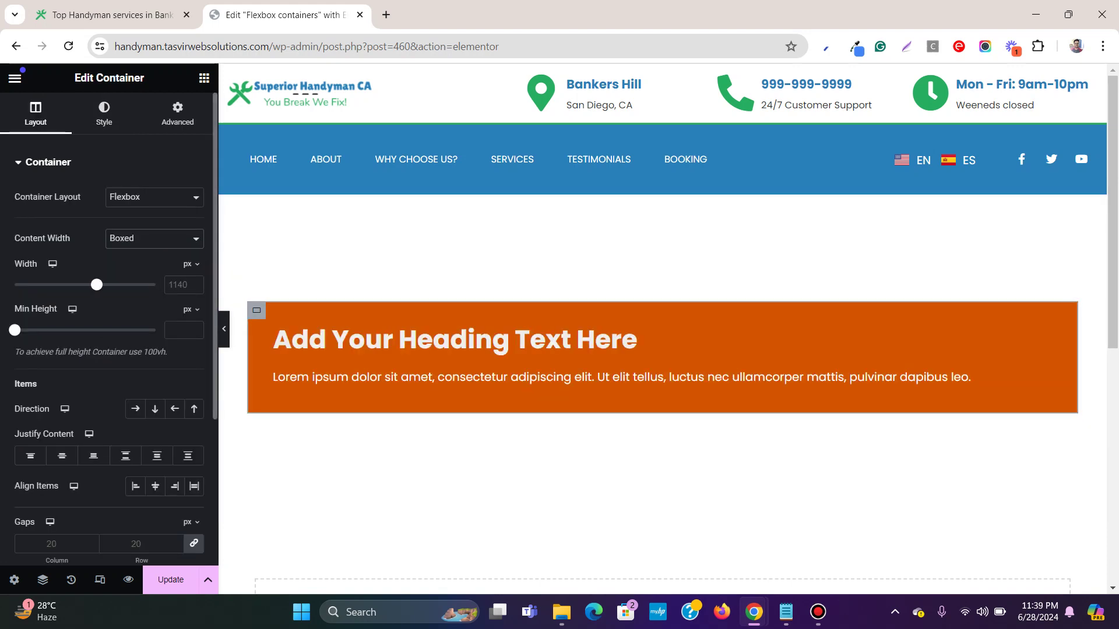
pyautogui.moveTo(97, 285); pyautogui.dragTo(14, 285)
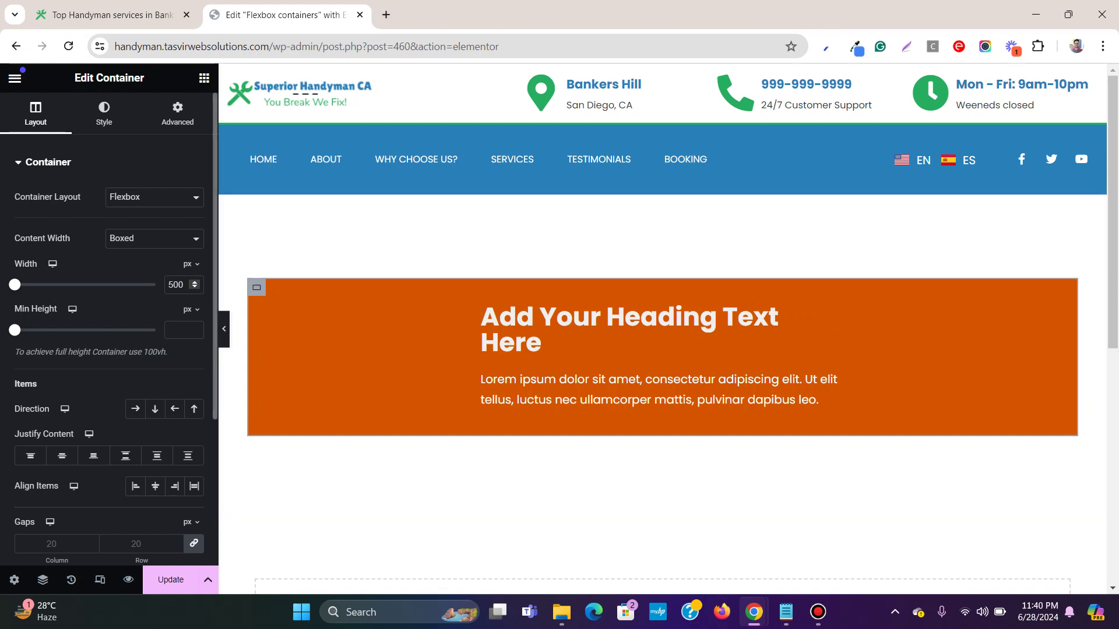
# Clear the orange container's boxed width and return it to Full Width content at 100%
pyautogui.press('BackSpace')
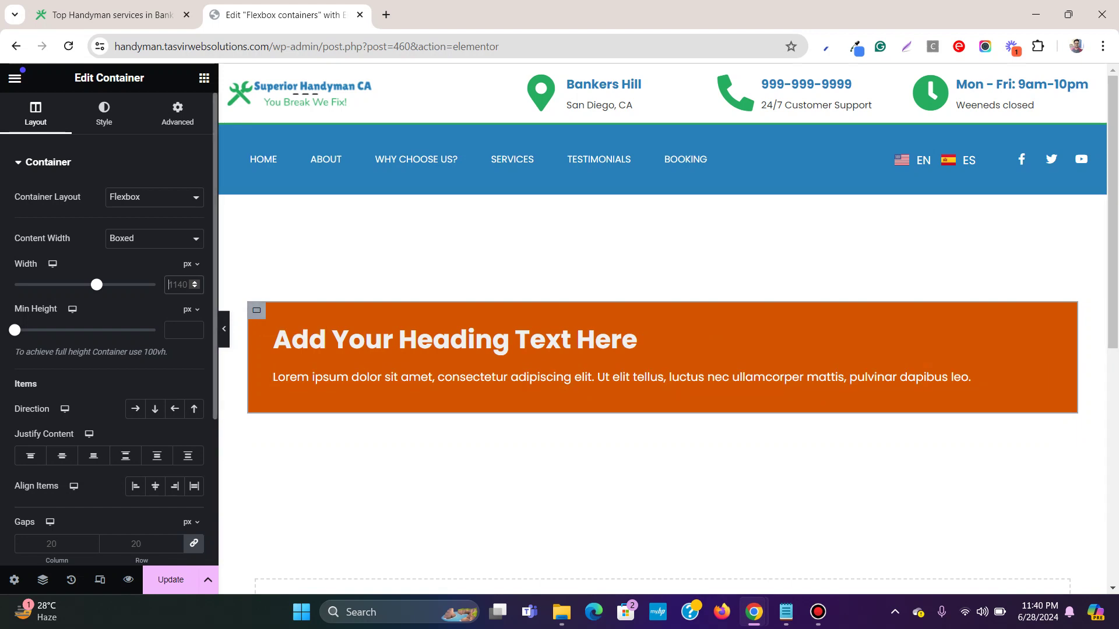
pyautogui.click(155, 238)
pyautogui.click(129, 262)
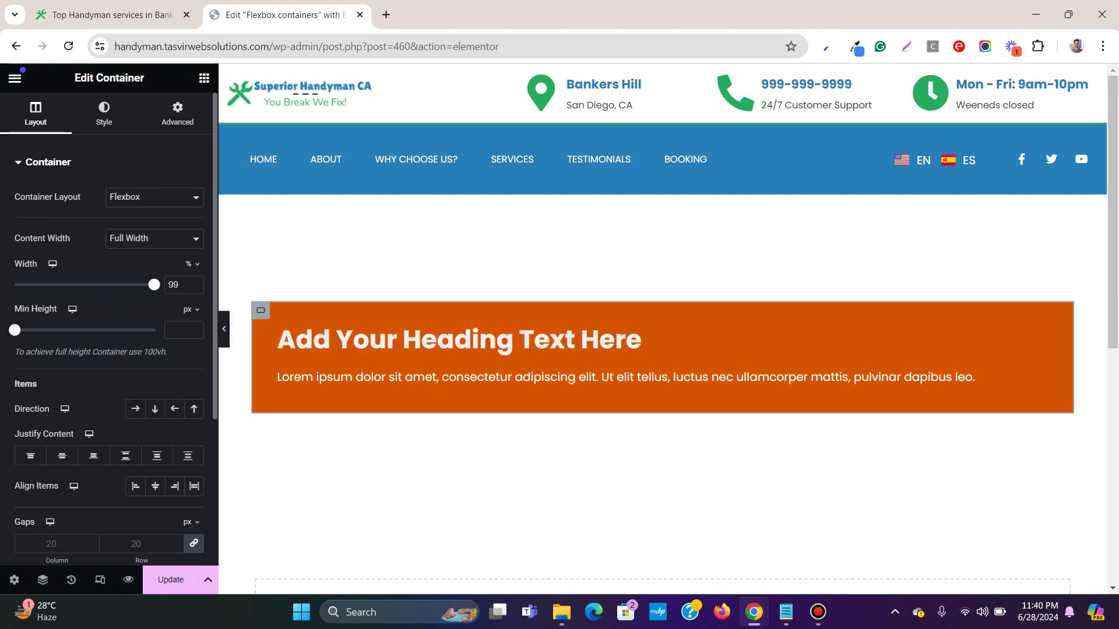
pyautogui.moveTo(155, 285)
pyautogui.mouseDown()
pyautogui.moveTo(52, 284)
pyautogui.moveTo(155, 284)
pyautogui.mouseUp()
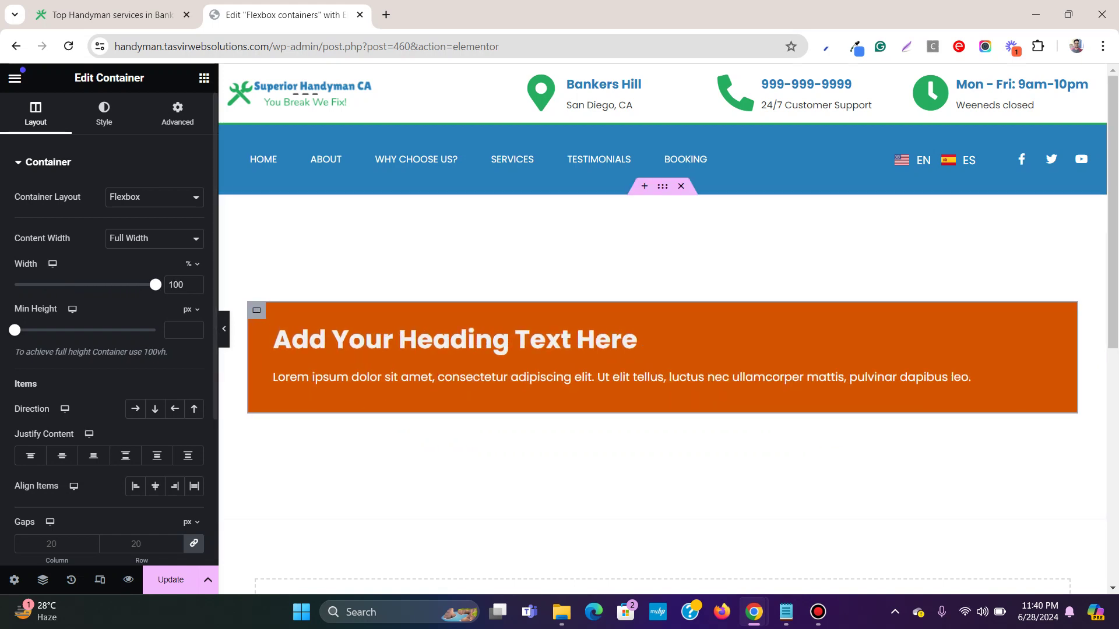
# Duplicate the orange nested container three times so the parent container holds four identical boxes
pyautogui.scroll(-3, 663, 350)
pyautogui.scroll(1, 663, 350)
pyautogui.rightClick(257, 164)
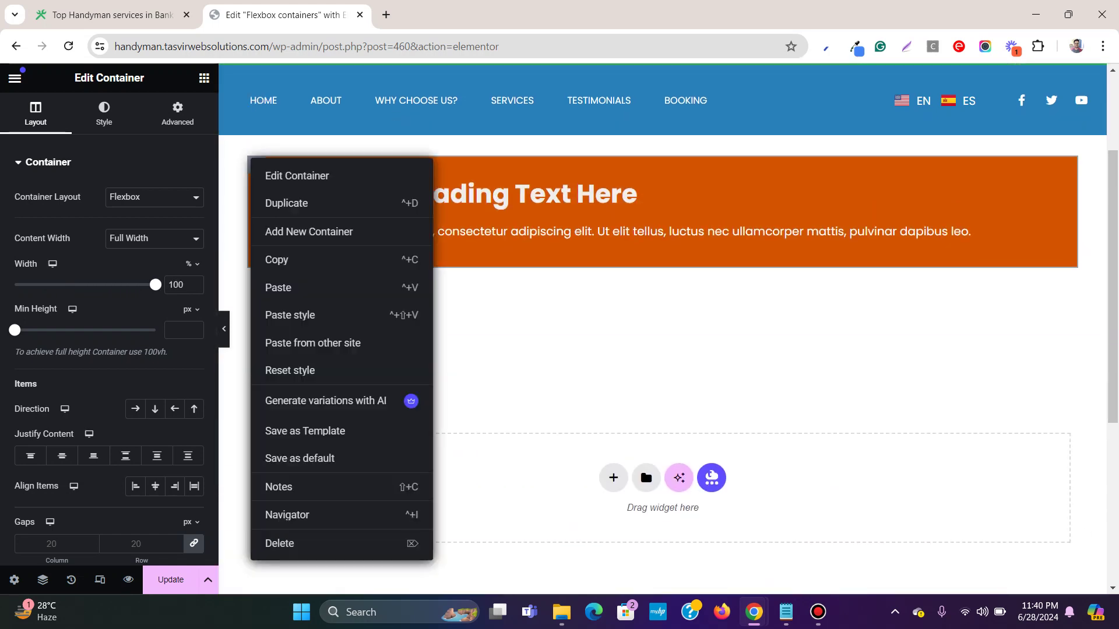
pyautogui.click(274, 203)
pyautogui.scroll(1, 663, 291)
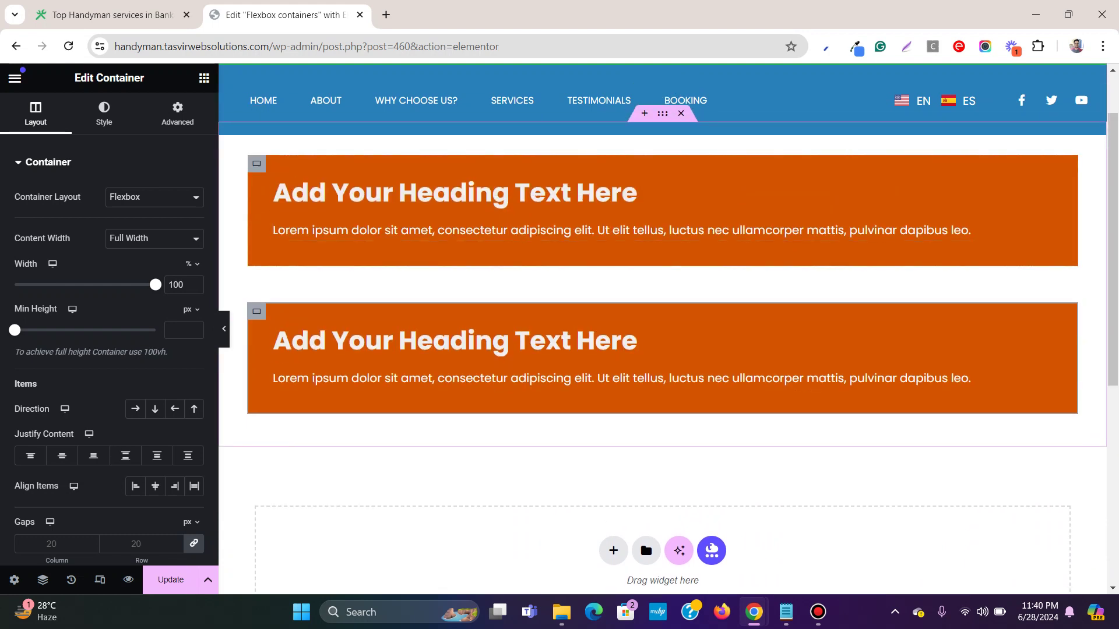
pyautogui.rightClick(257, 311)
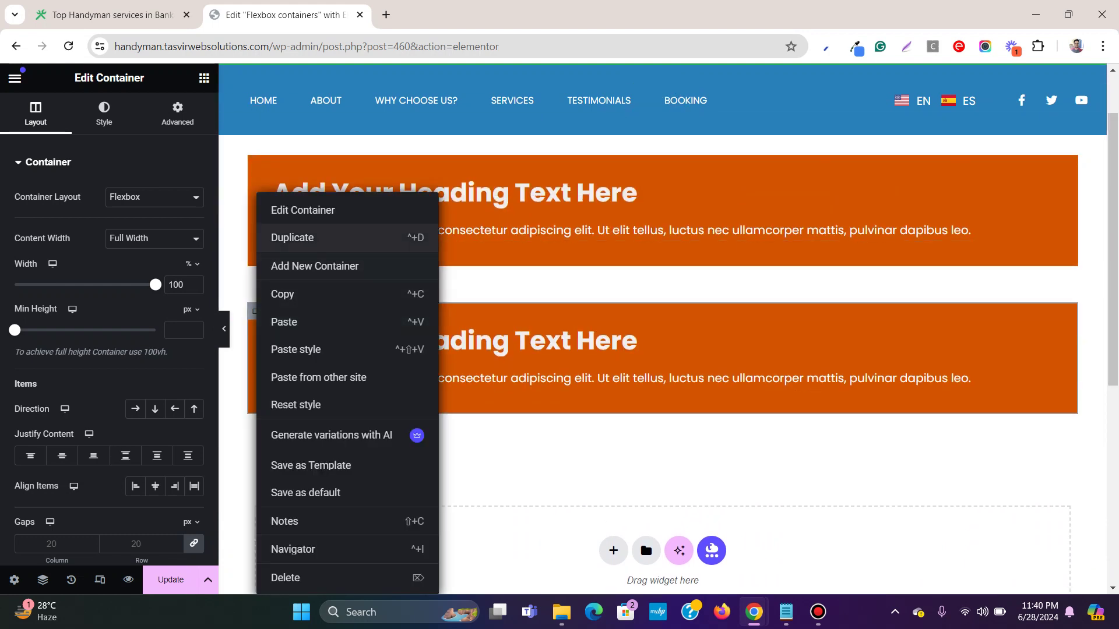
pyautogui.click(292, 238)
pyautogui.scroll(1, 292, 239)
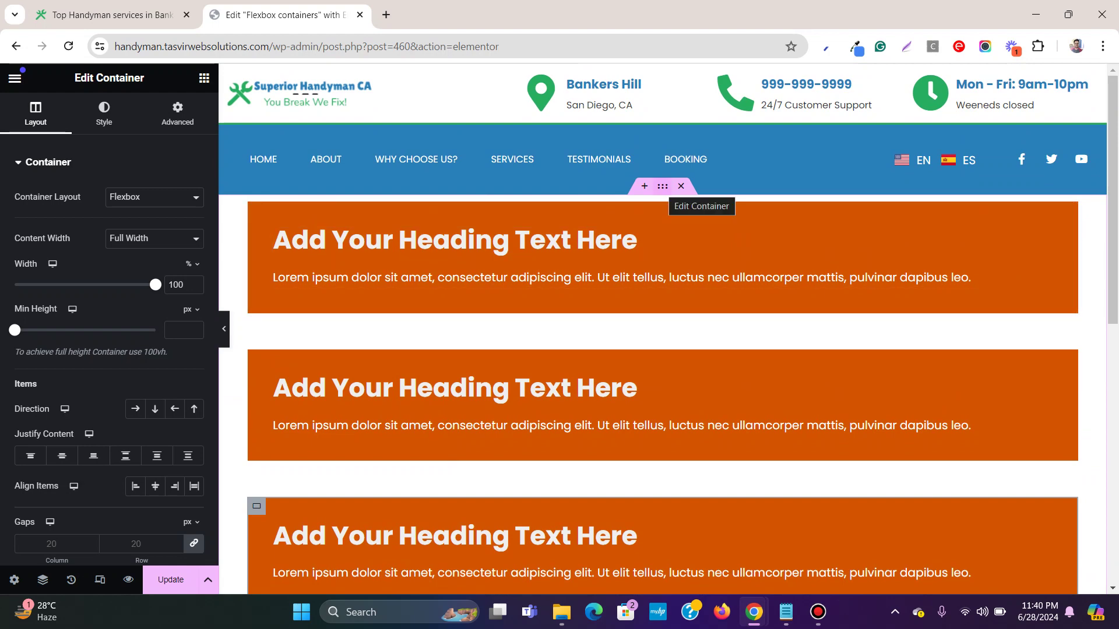
pyautogui.scroll(-2, 663, 198)
pyautogui.rightClick(257, 361)
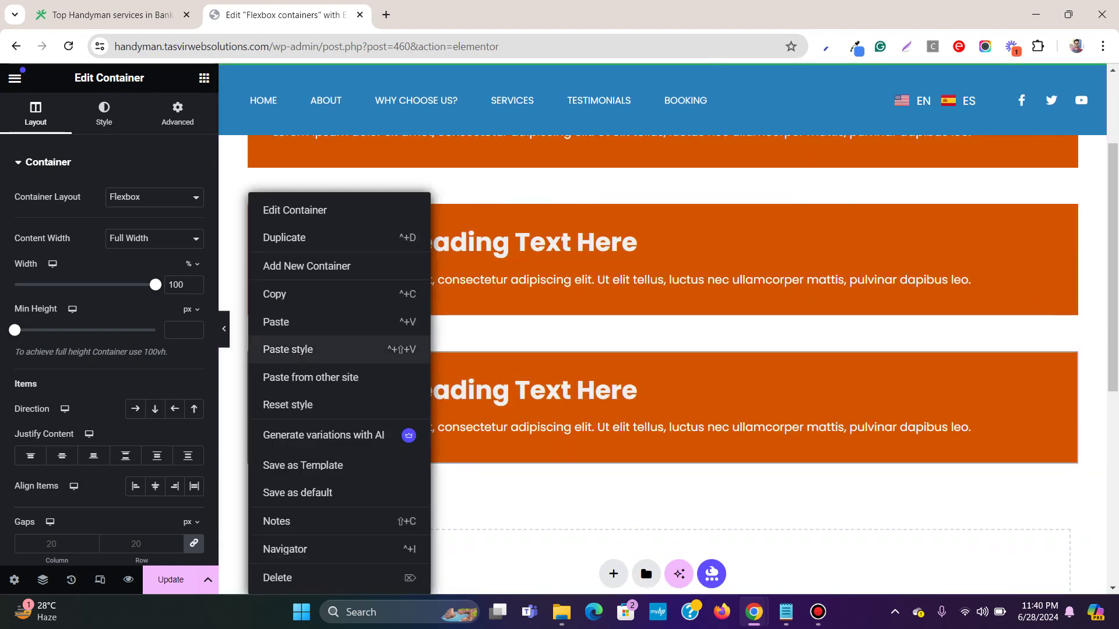
pyautogui.click(284, 237)
pyautogui.scroll(1, 350, 245)
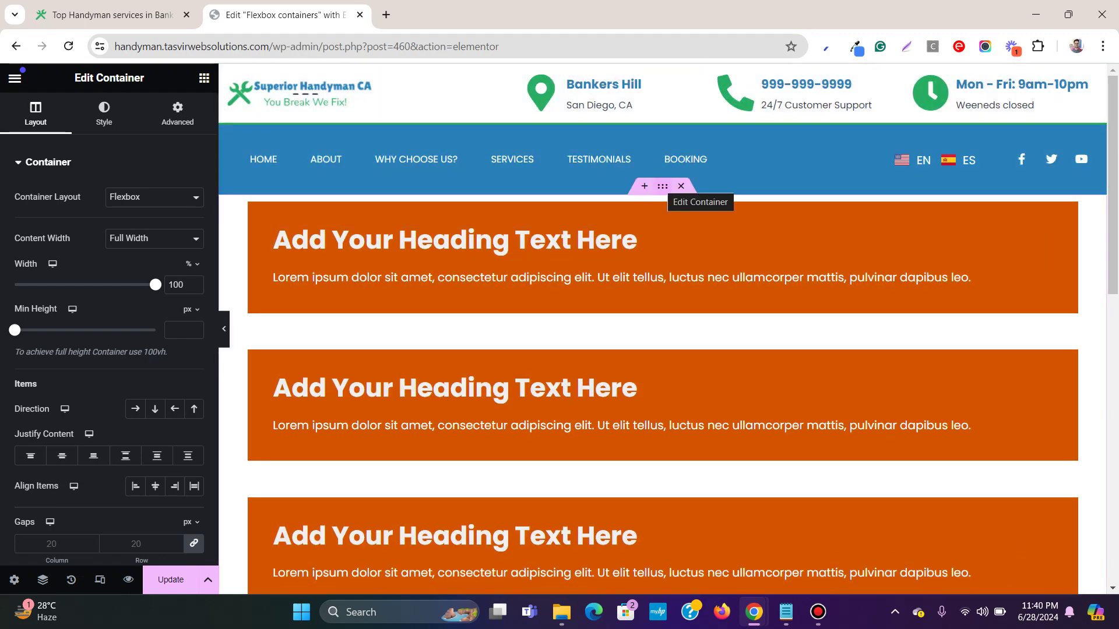
# Set the parent container's direction to Row - horizontal and turn on Wrap for its items
pyautogui.click(662, 186)
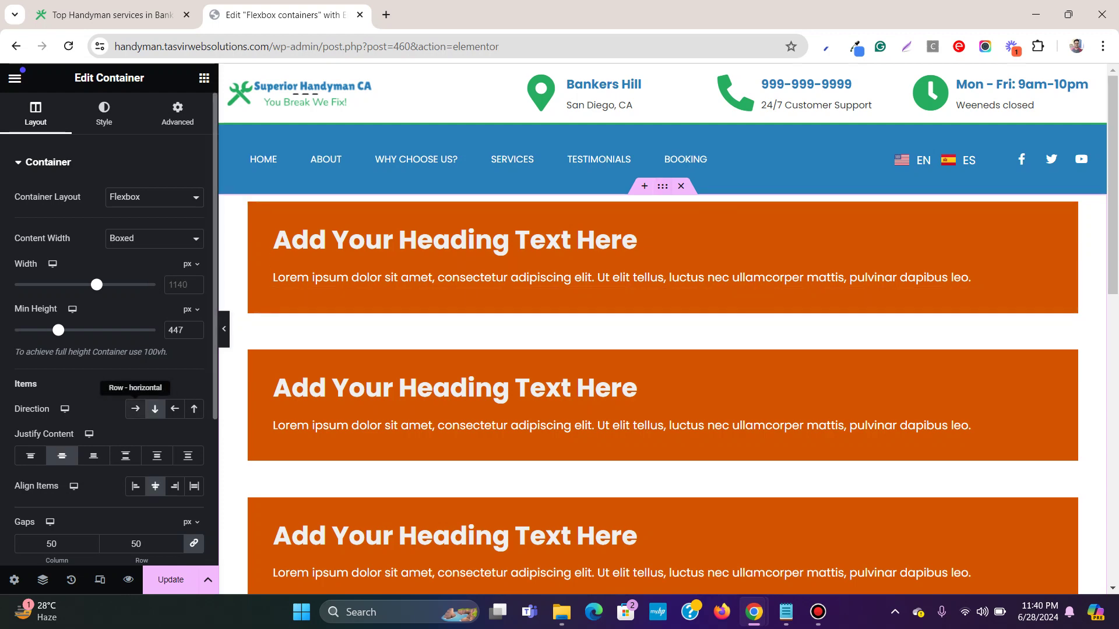
pyautogui.click(135, 409)
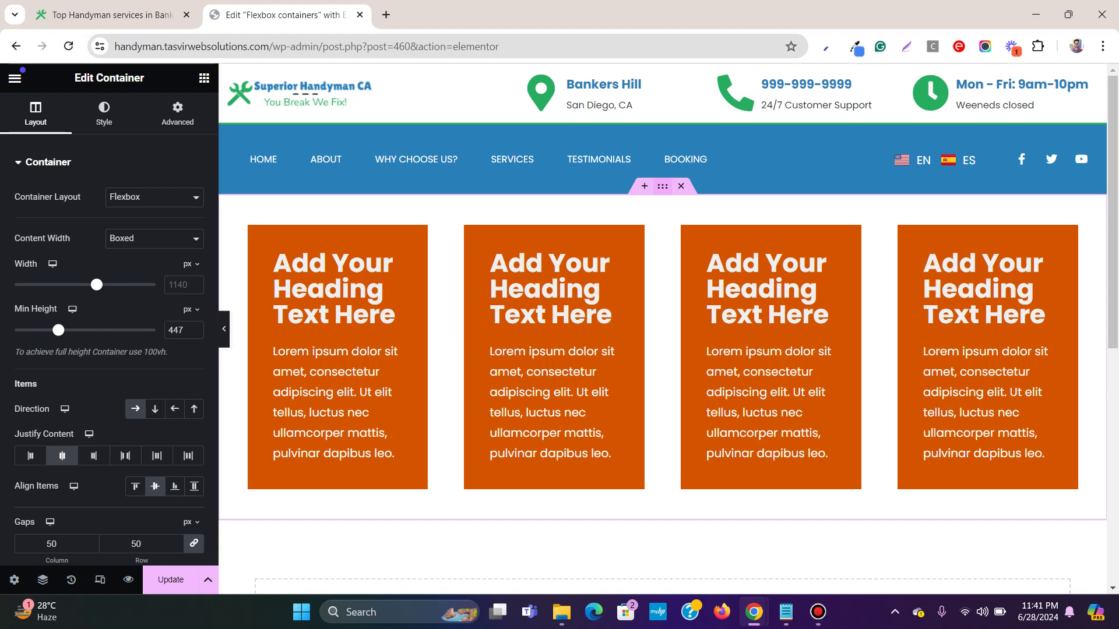
pyautogui.scroll(-4, 175, 396)
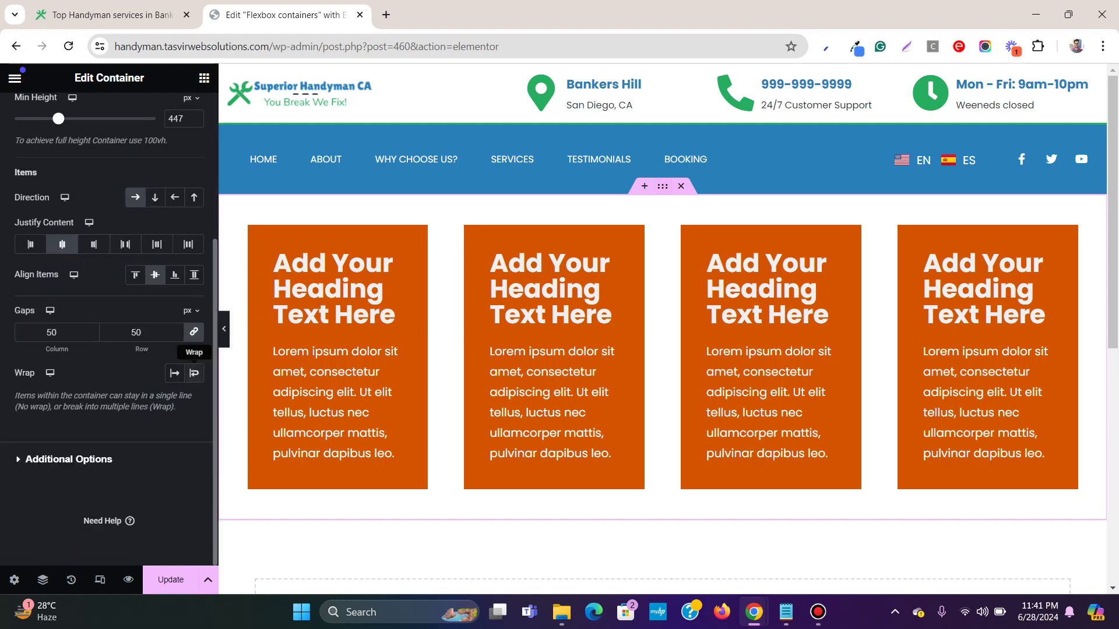
pyautogui.click(194, 373)
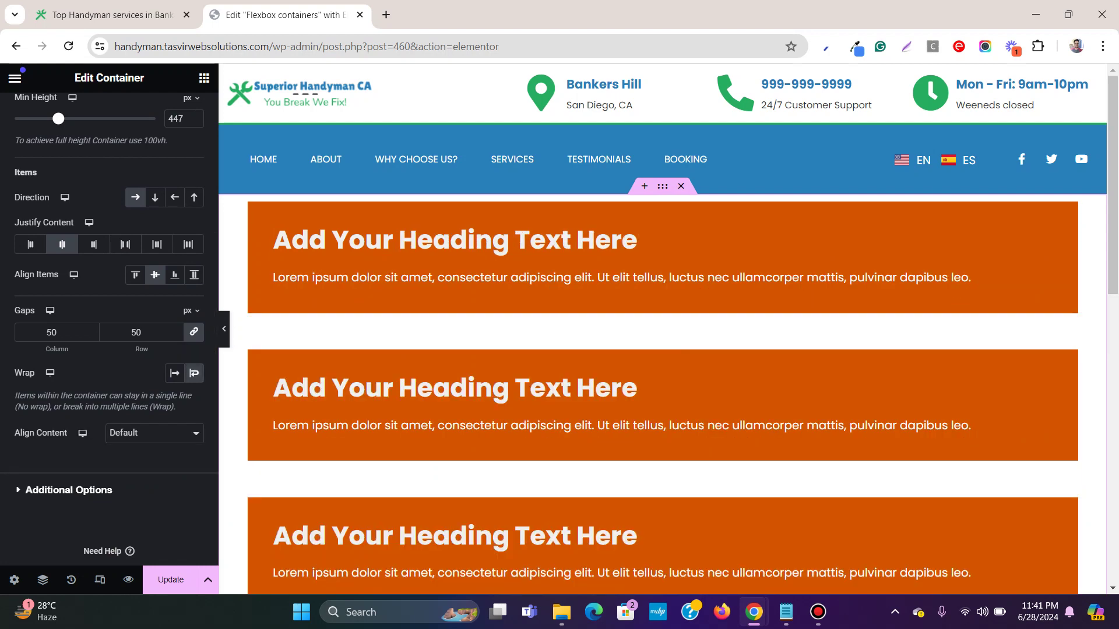
# Set the widths of the first and second orange boxes to 45% each
pyautogui.scroll(4, 175, 373)
pyautogui.click(662, 300)
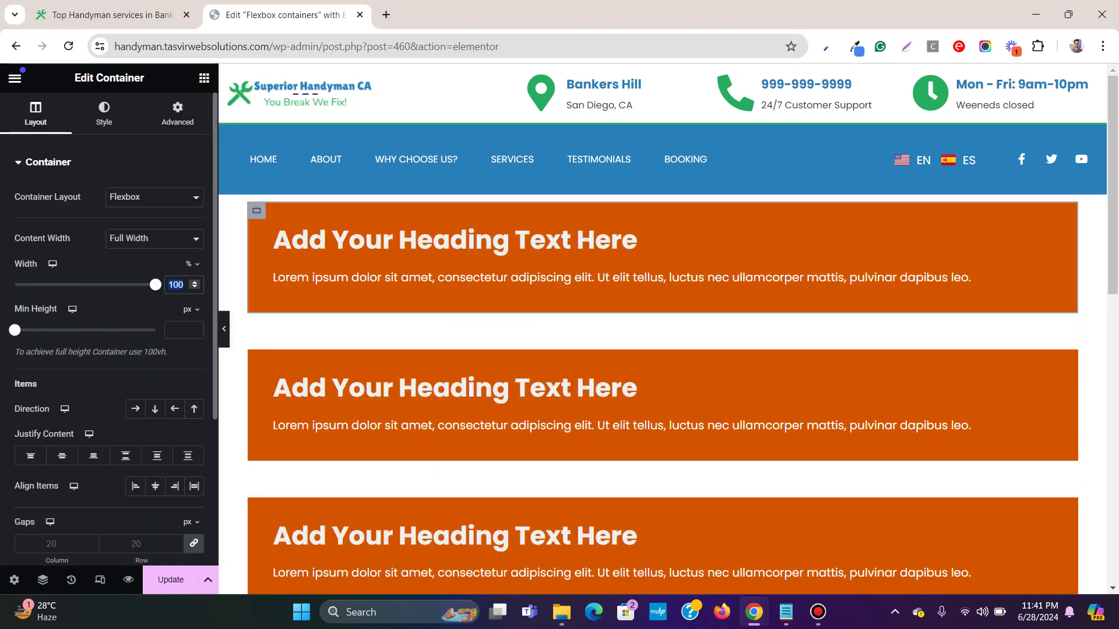
pyautogui.write('45')
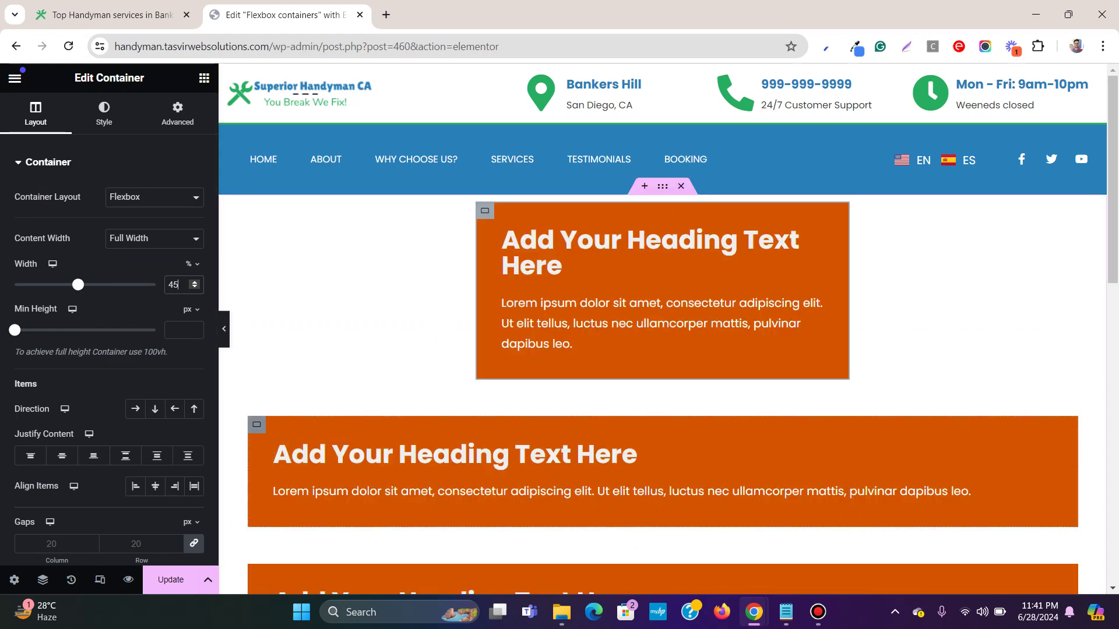
pyautogui.click(662, 516)
pyautogui.doubleClick(175, 284)
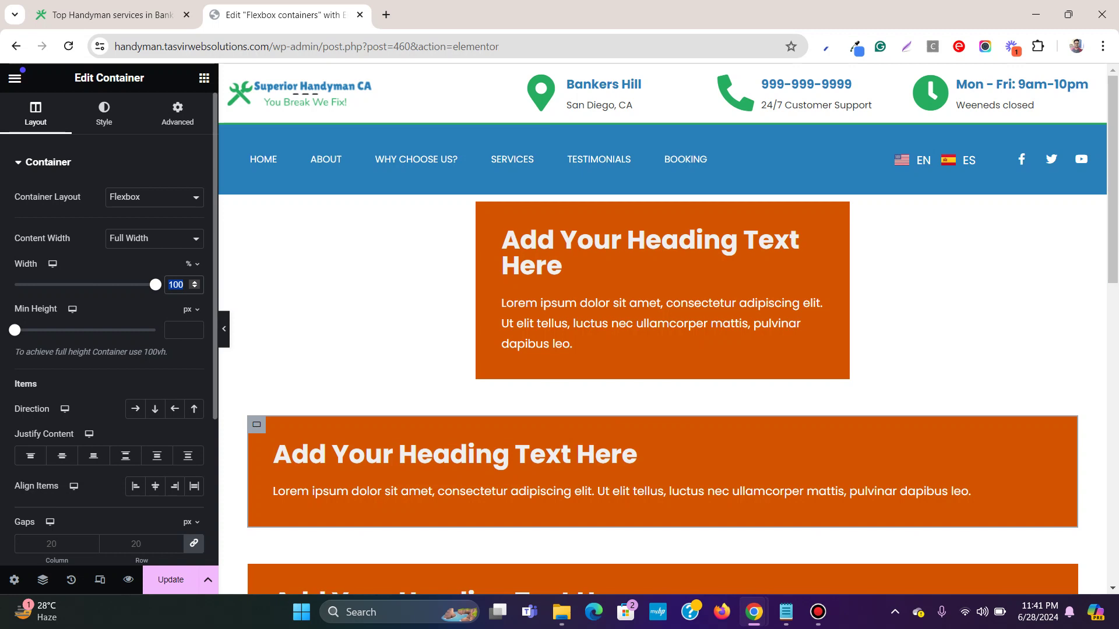
pyautogui.write('45')
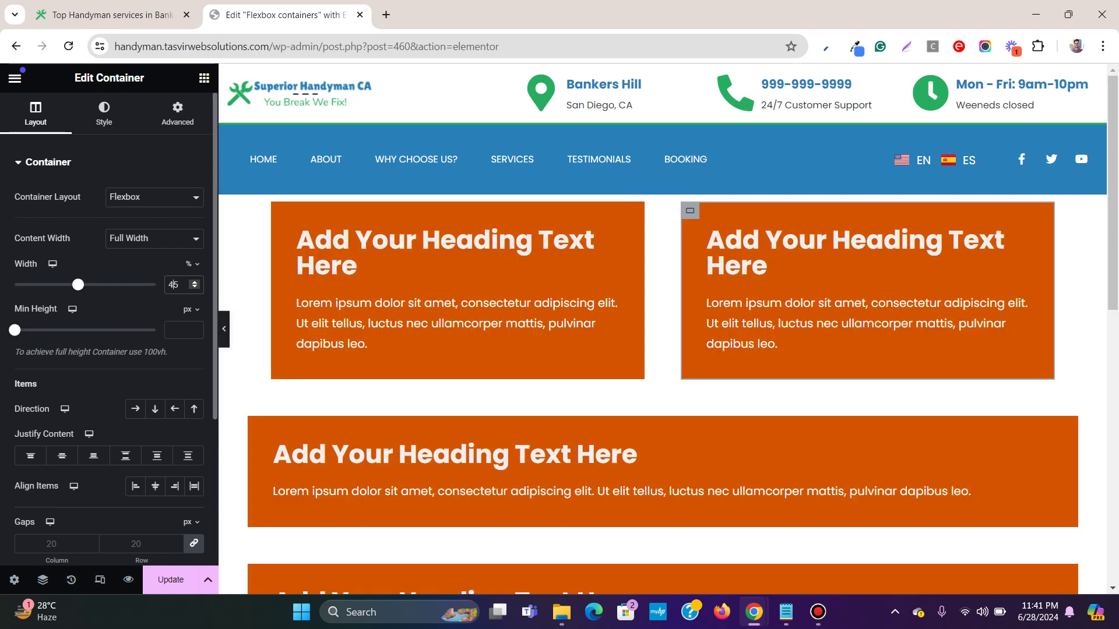
# Try a 50% width on the first two orange boxes, and return both to 45%
pyautogui.write('50')
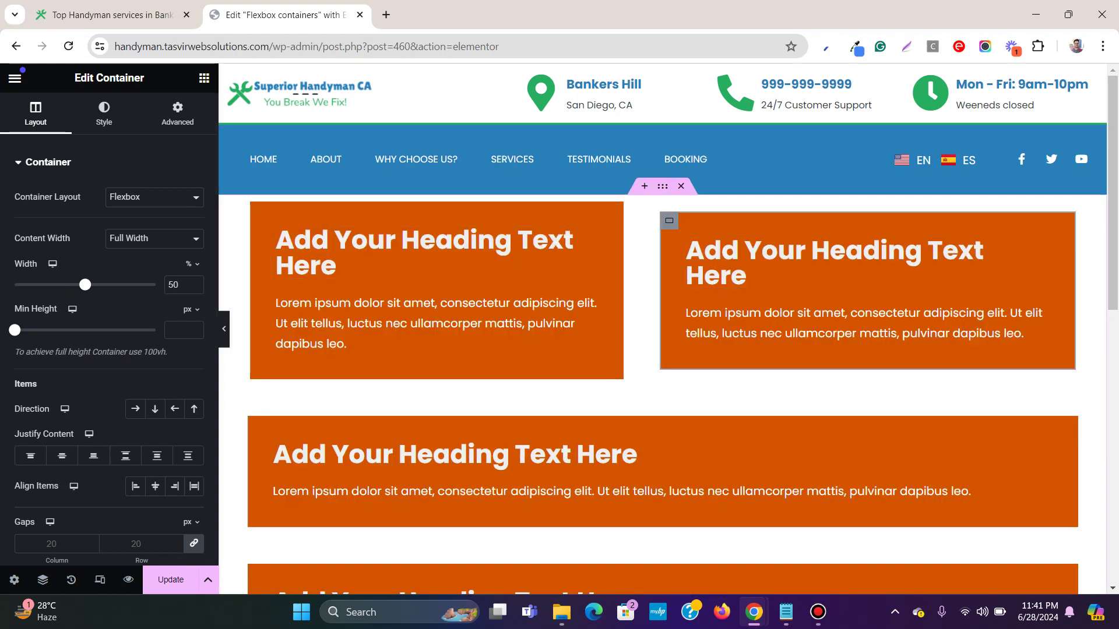
pyautogui.doubleClick(175, 284)
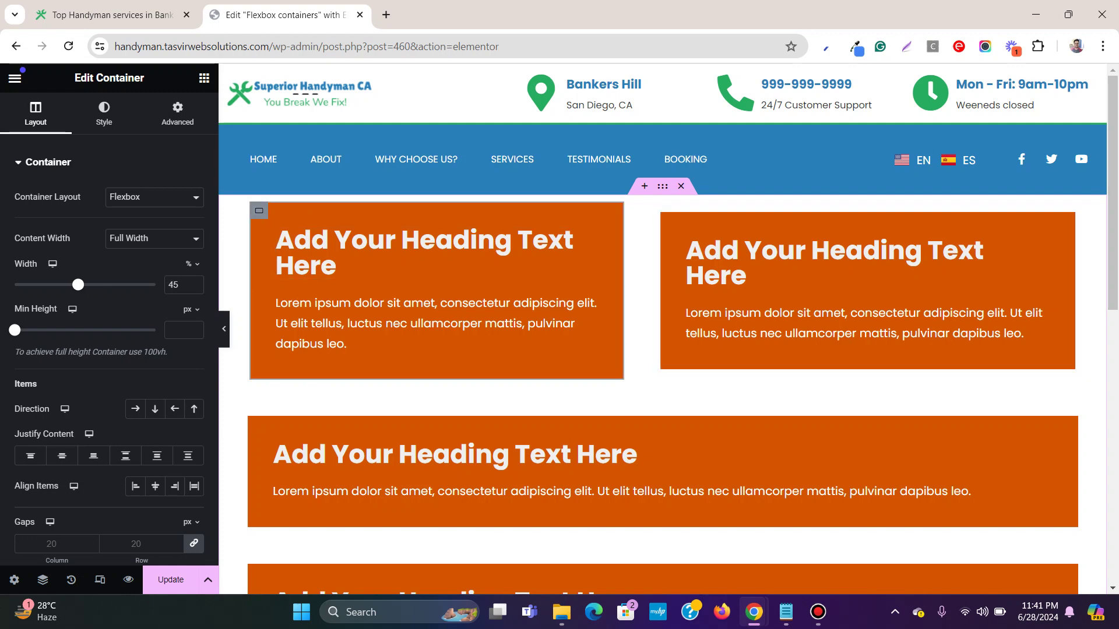
pyautogui.write('45')
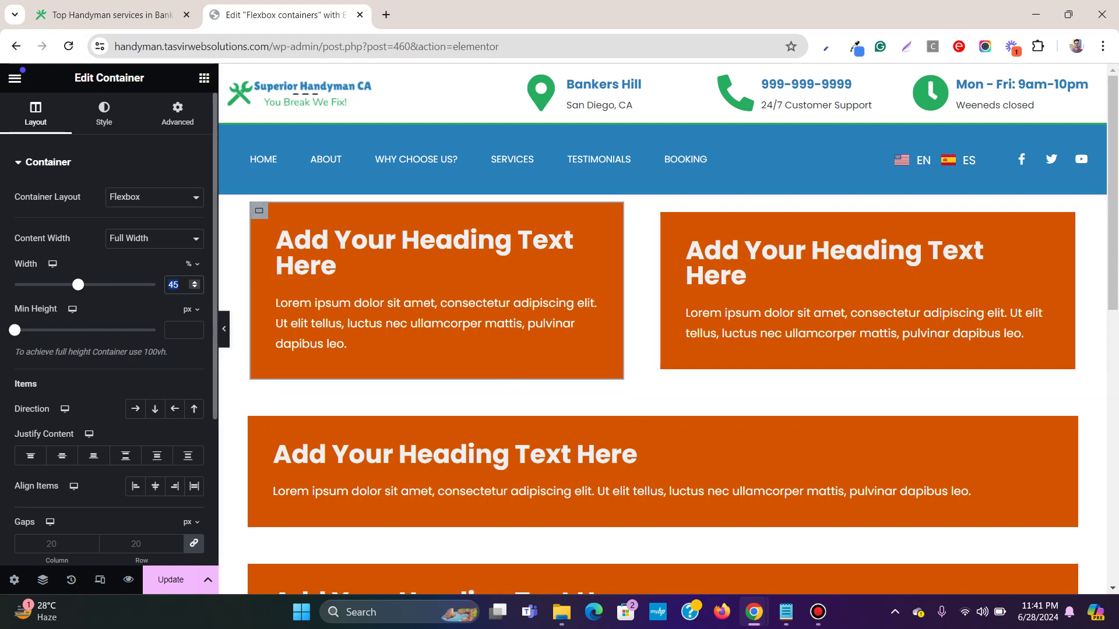
pyautogui.write('50')
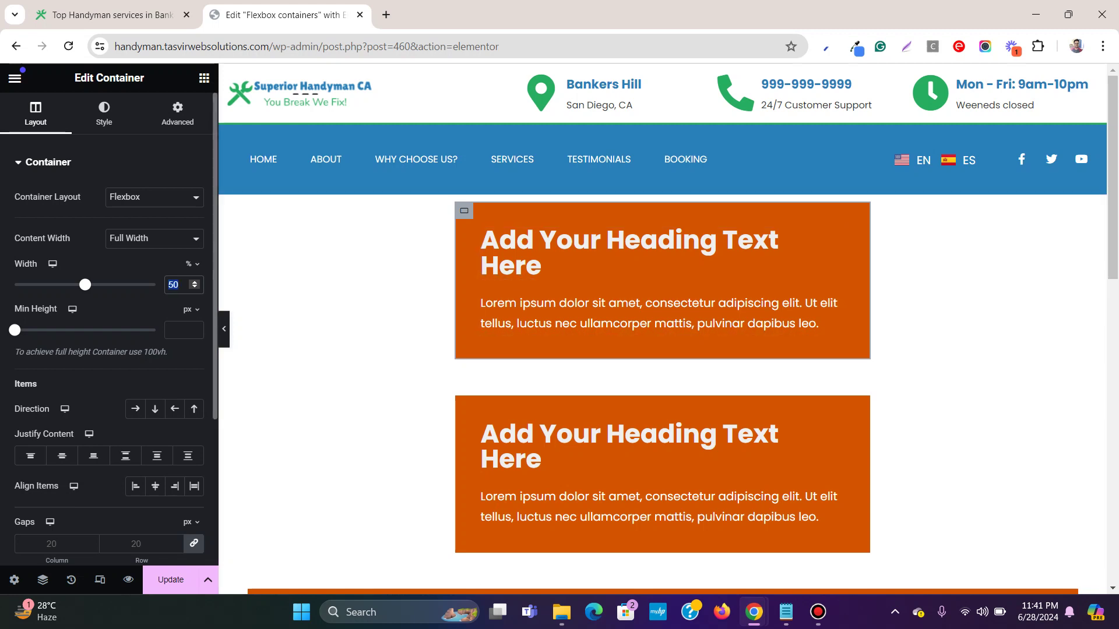
pyautogui.write('45')
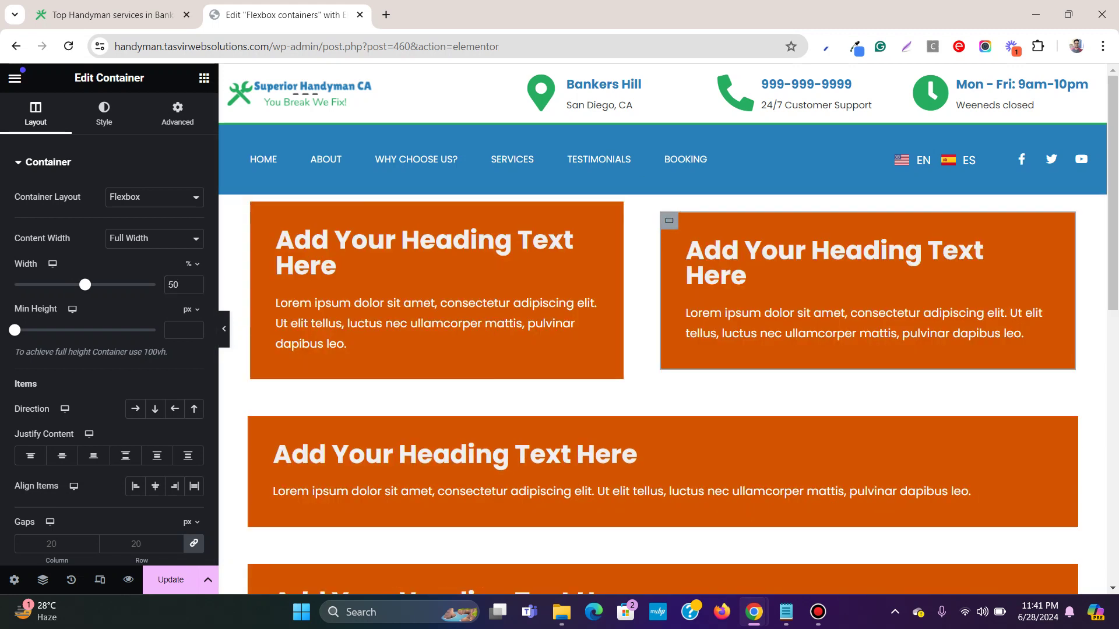
pyautogui.scroll(5, 183, 284)
pyautogui.write('45')
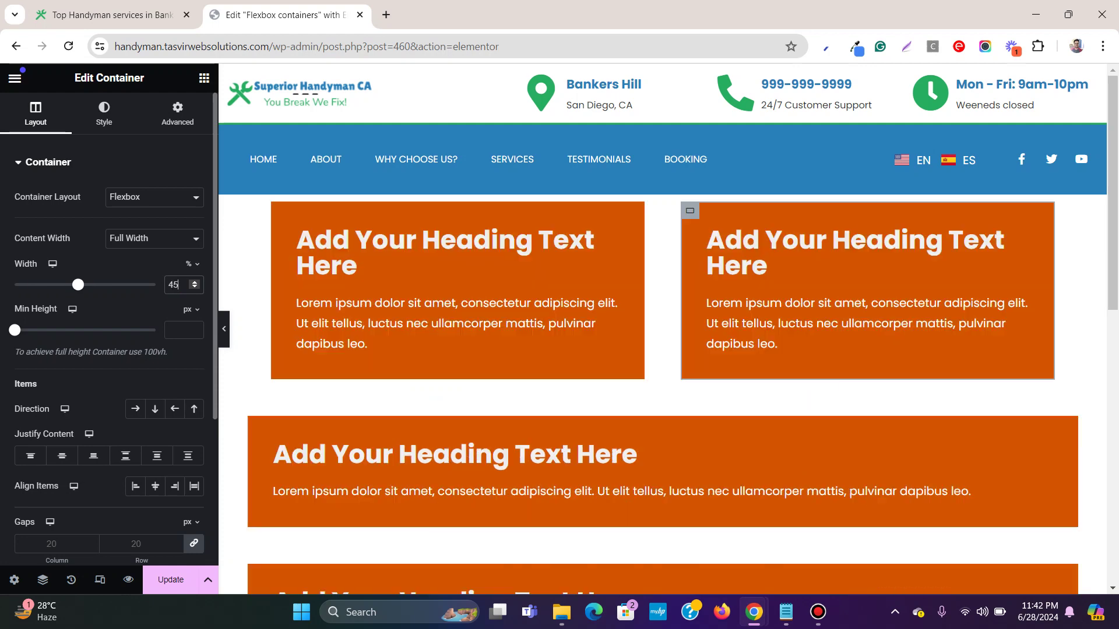
# Duplicate the second orange box and delete the copy
pyautogui.rightClick(703, 203)
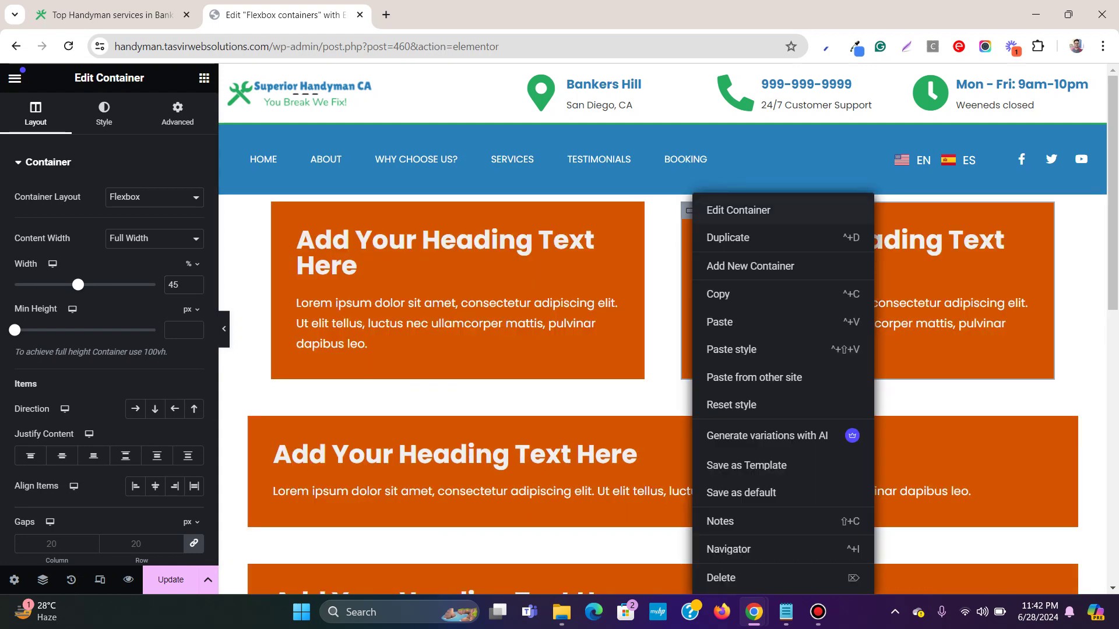
pyautogui.click(752, 233)
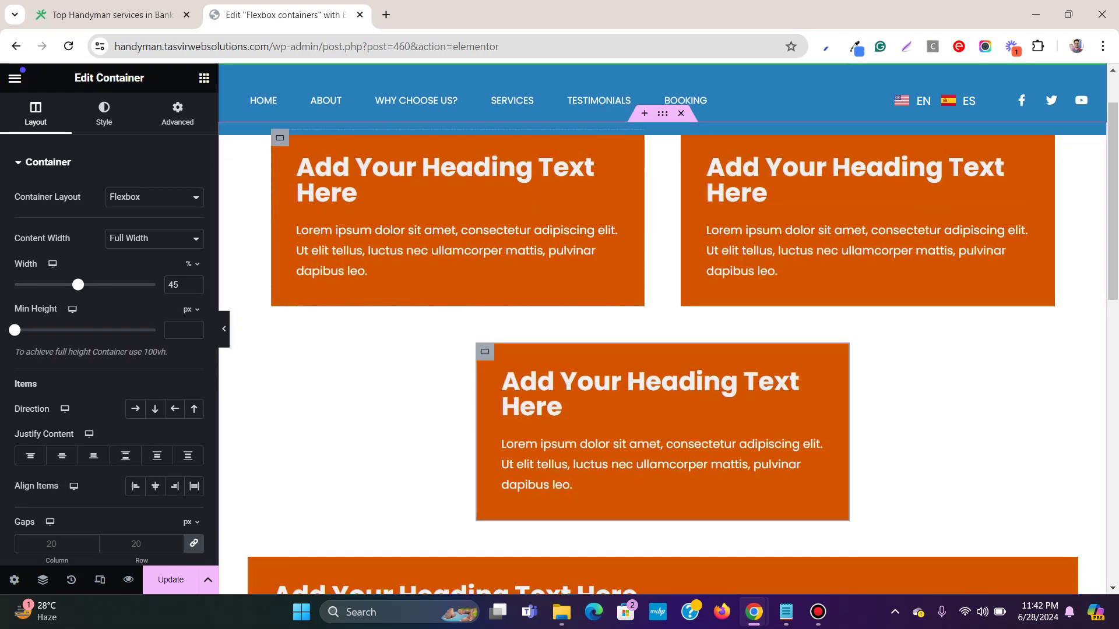
pyautogui.rightClick(490, 355)
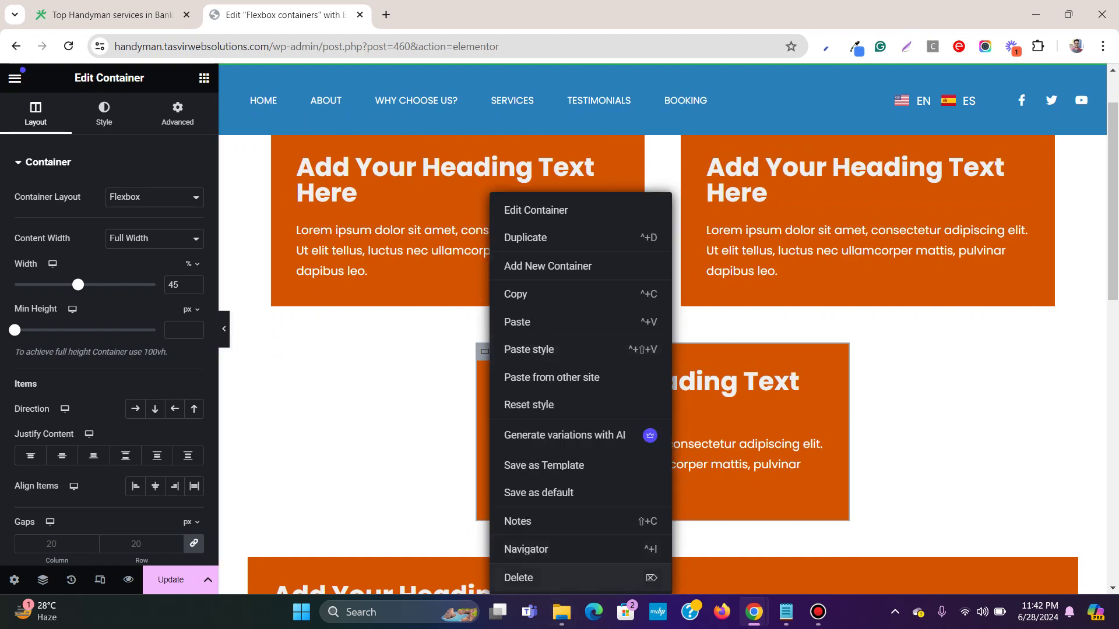
pyautogui.click(519, 578)
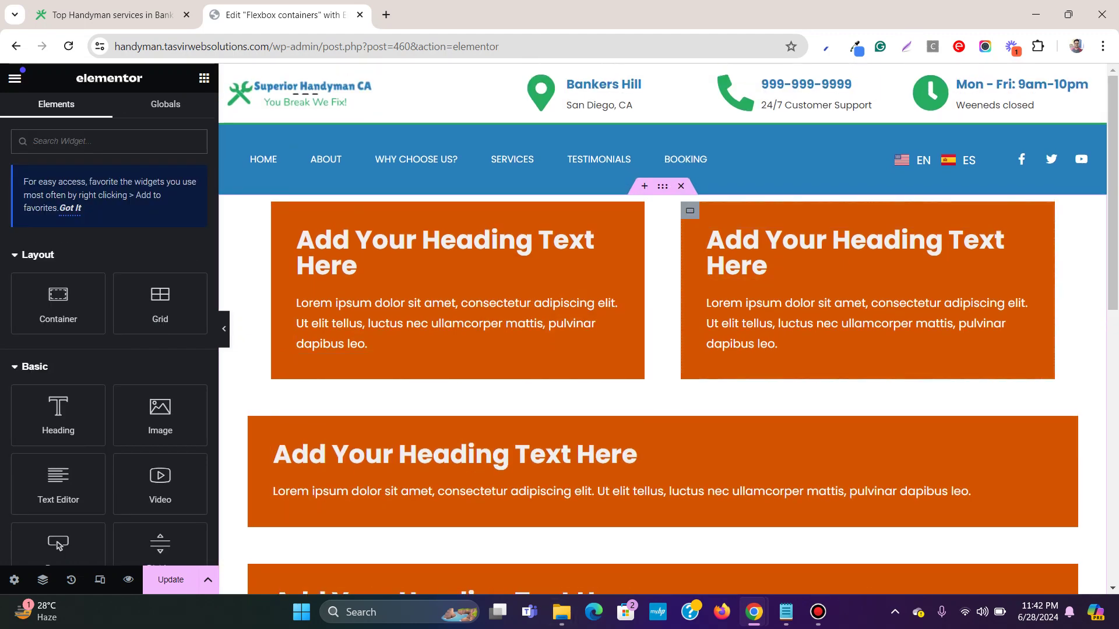
pyautogui.rightClick(694, 196)
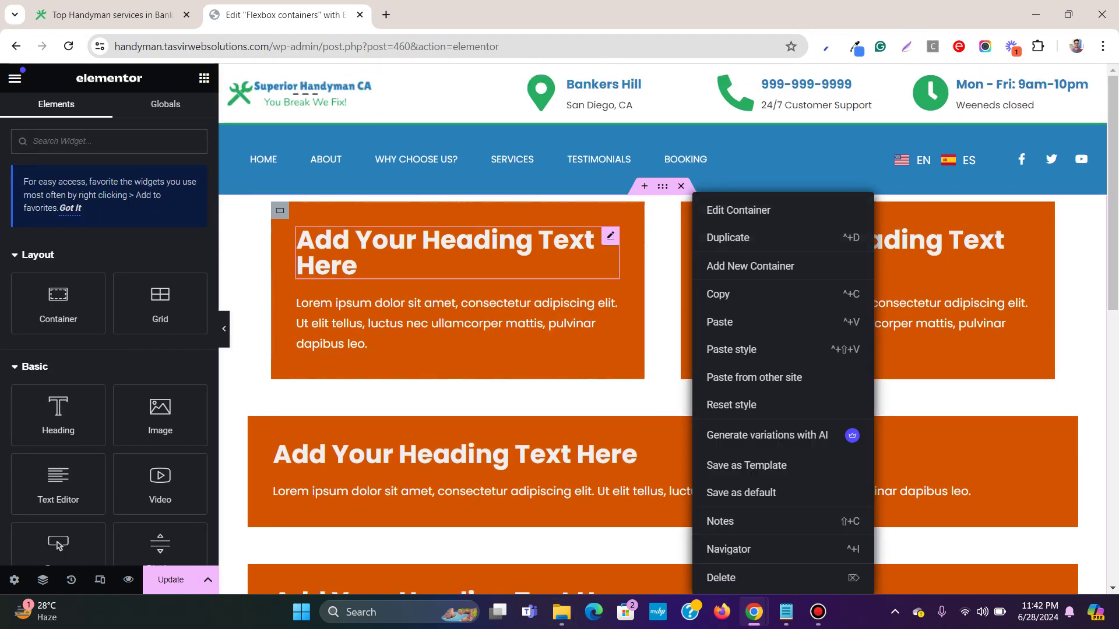
# Set the first orange box's width to 48% and paste its style onto the second box
pyautogui.click(280, 211)
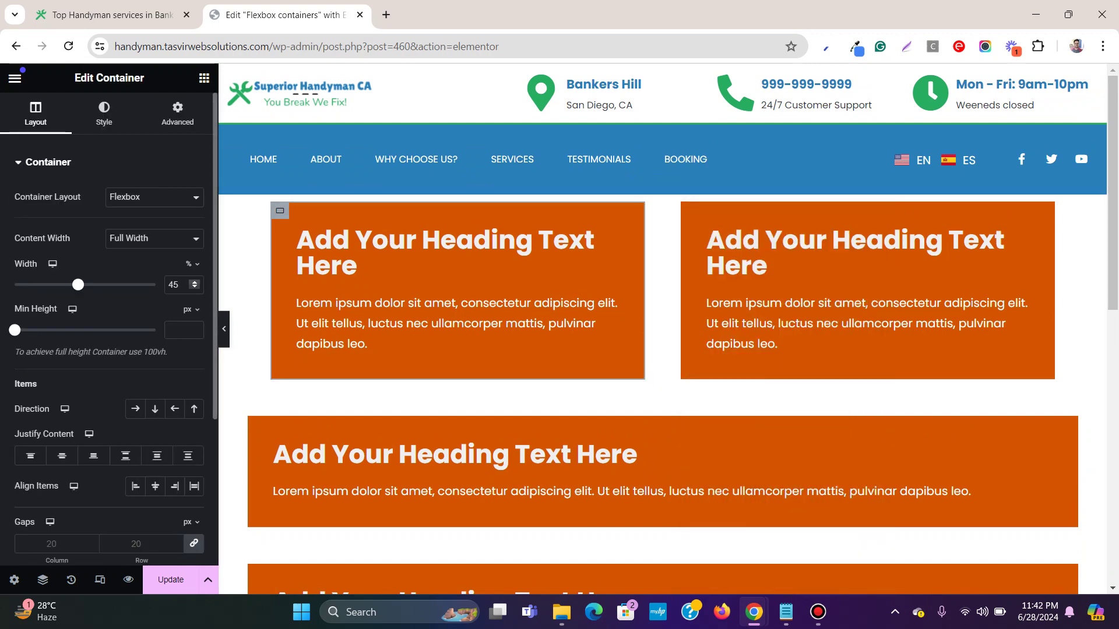
pyautogui.moveTo(78, 284); pyautogui.dragTo(82, 284)
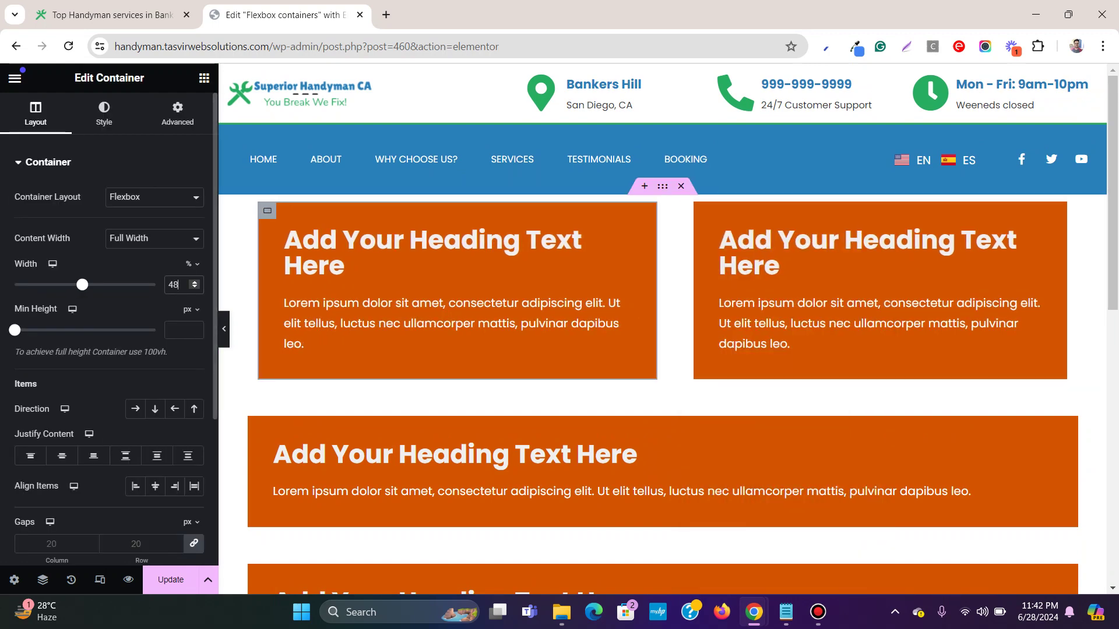
pyautogui.rightClick(267, 210)
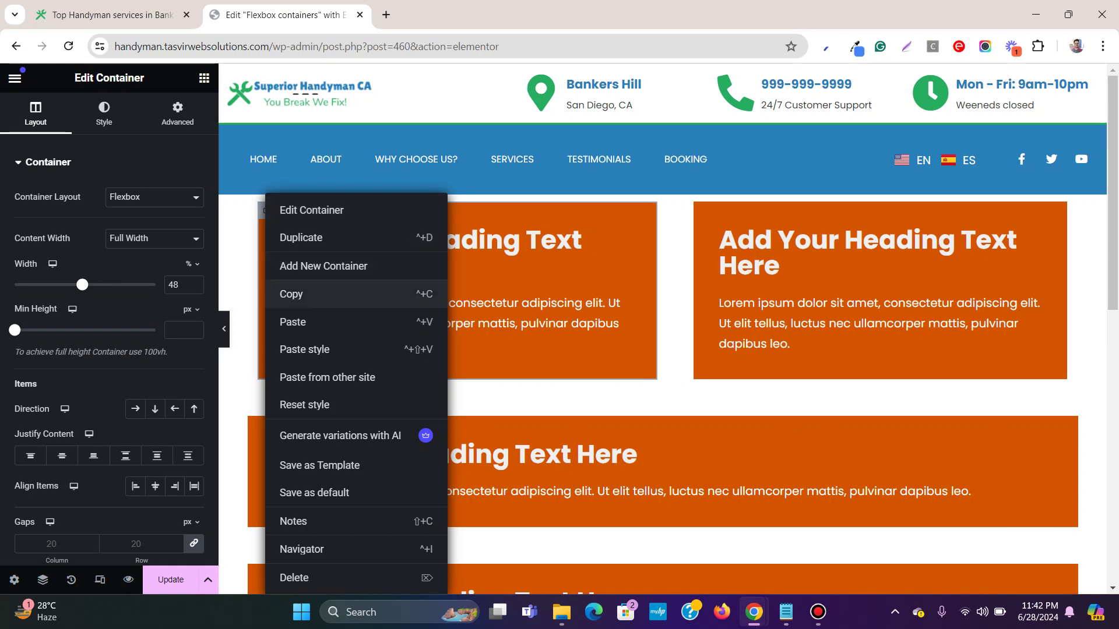
pyautogui.click(291, 292)
pyautogui.rightClick(701, 205)
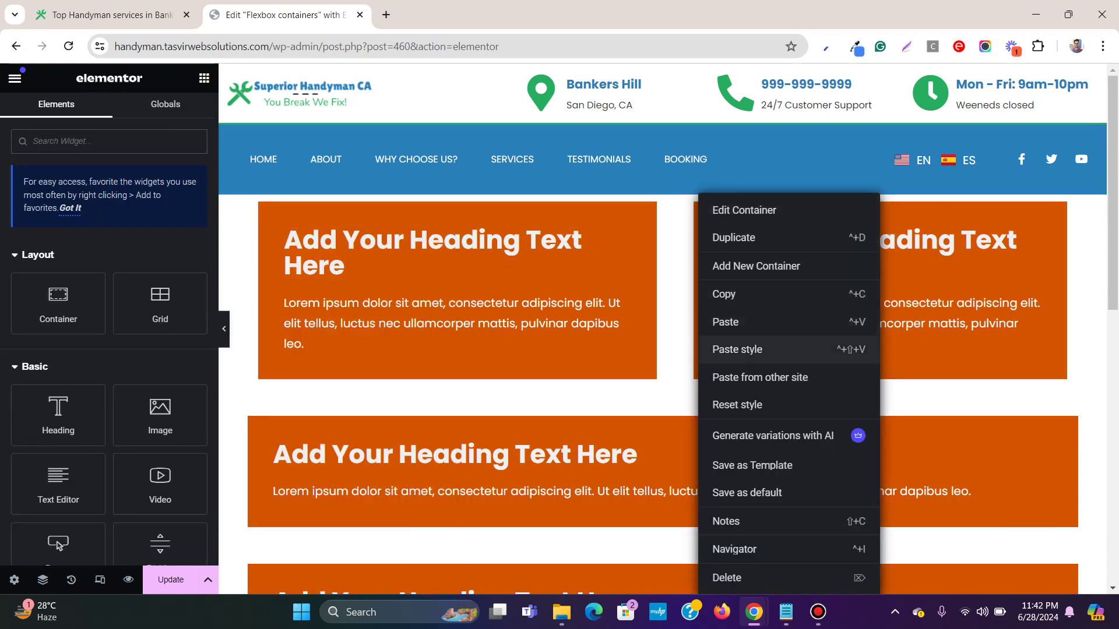
pyautogui.click(734, 350)
# Reduce the widths of the first and second orange boxes to 47% each
pyautogui.click(472, 211)
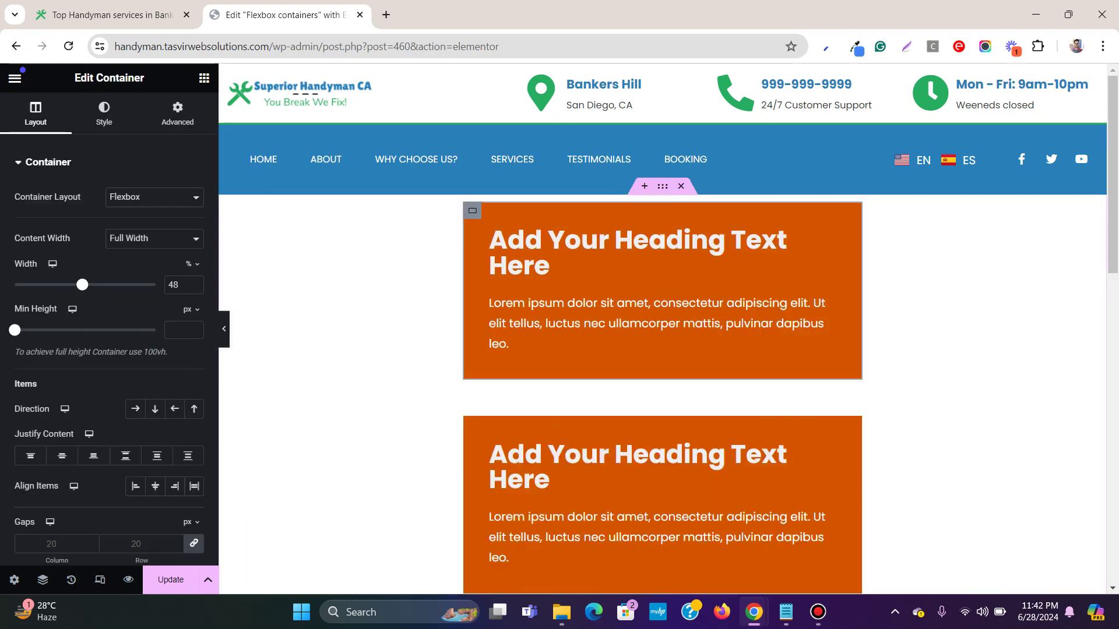
pyautogui.click(195, 288)
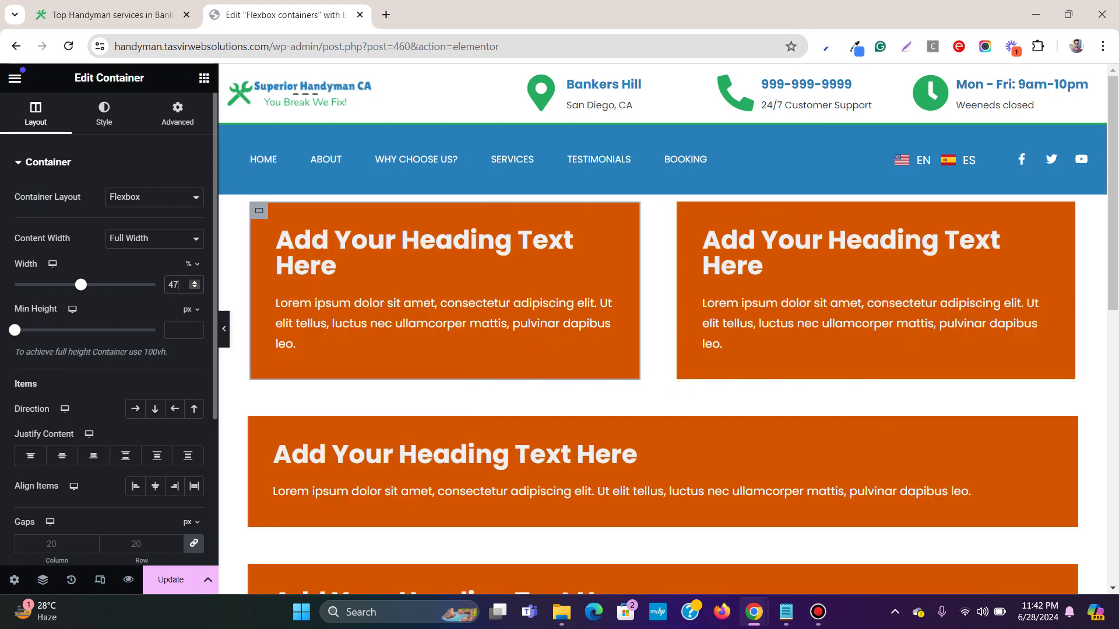
pyautogui.press('Up')
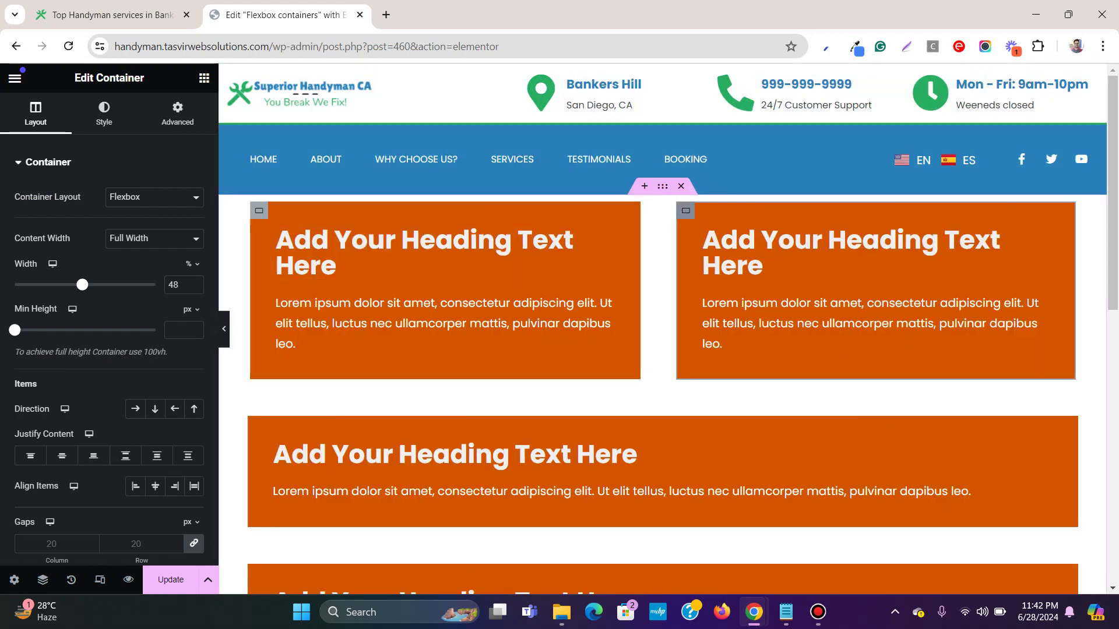
pyautogui.click(195, 288)
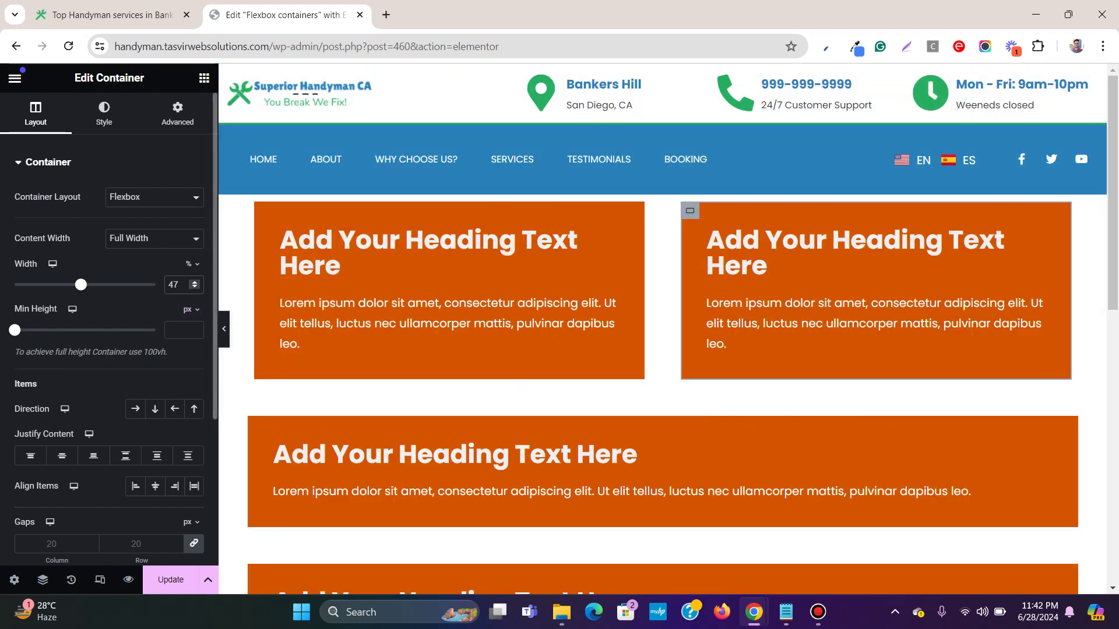
# Copy the second orange box and paste its style onto the third and fourth boxes
pyautogui.scroll(-1, 874, 251)
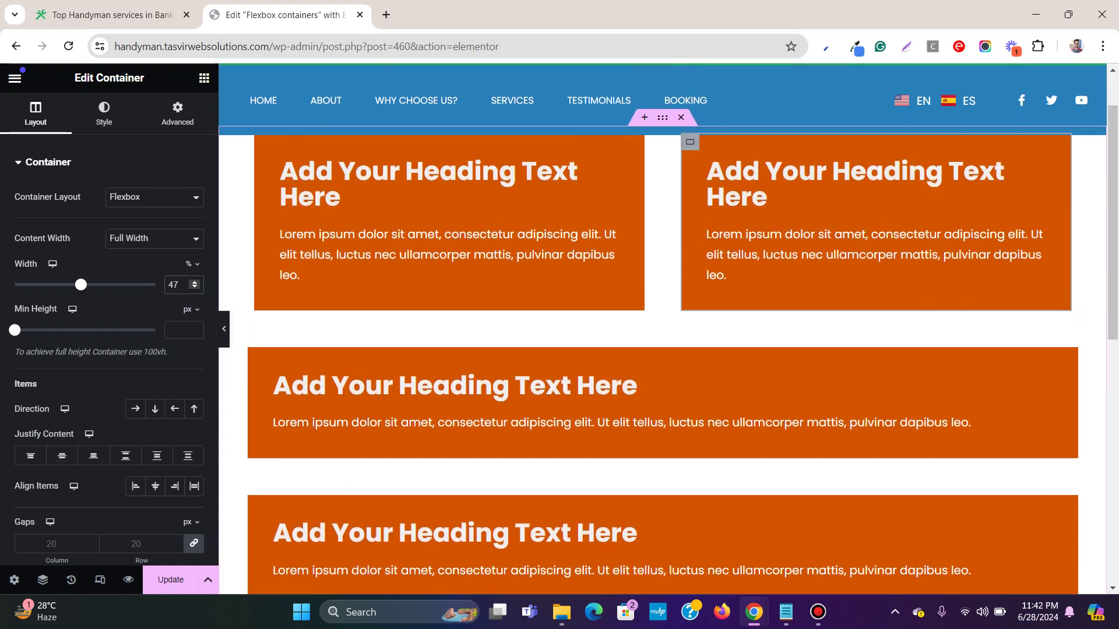
pyautogui.scroll(1, 694, 198)
pyautogui.rightClick(694, 198)
pyautogui.press('Escape')
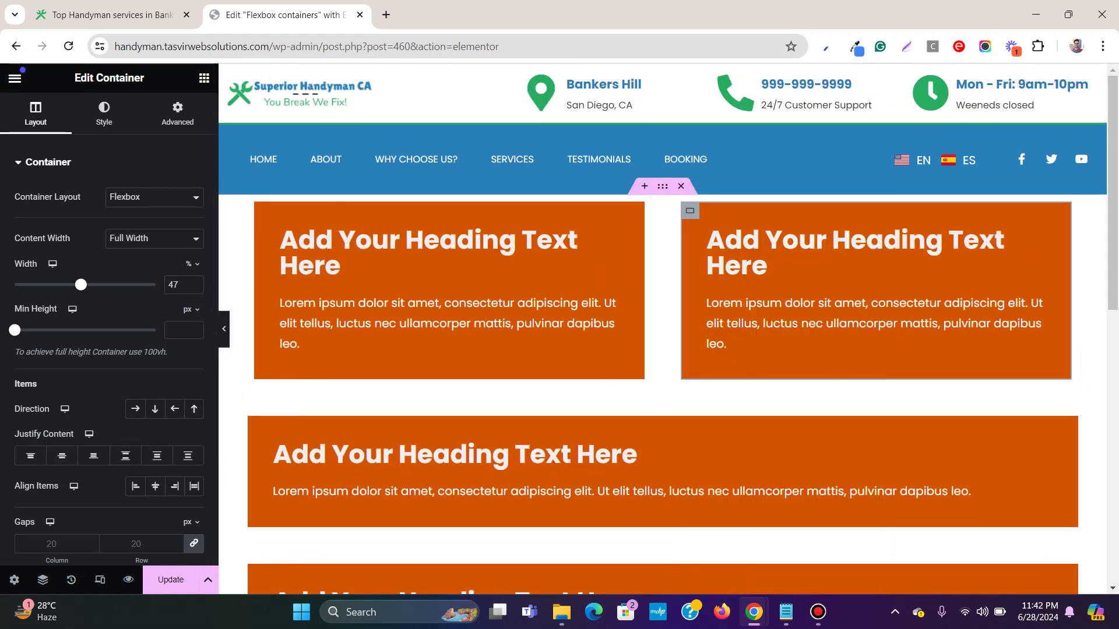
pyautogui.scroll(-2, 664, 327)
pyautogui.rightClick(255, 303)
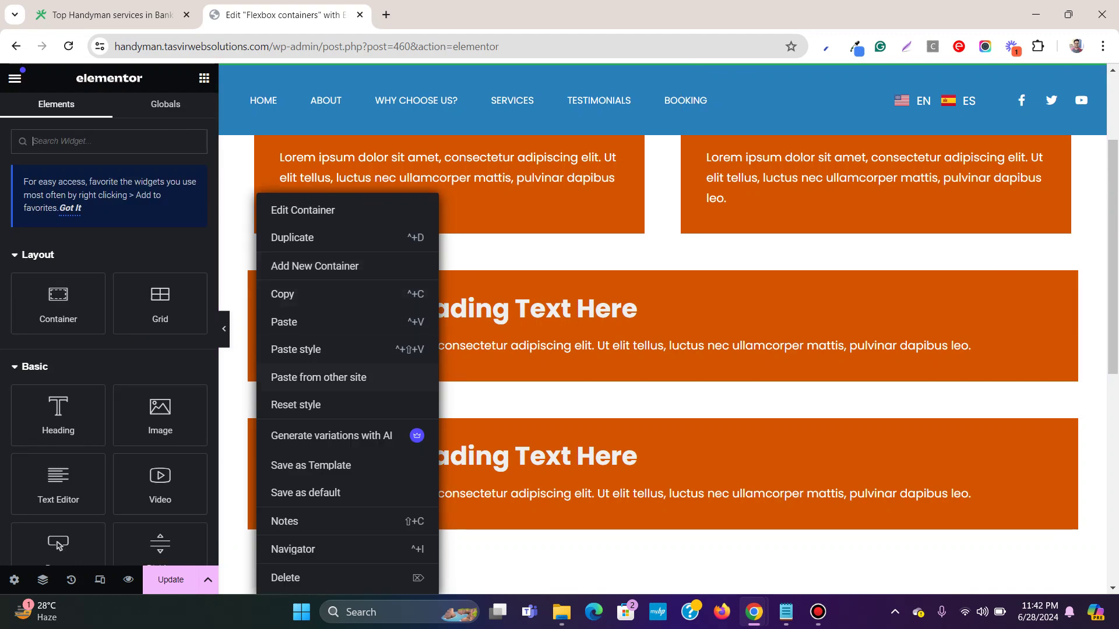
pyautogui.click(326, 348)
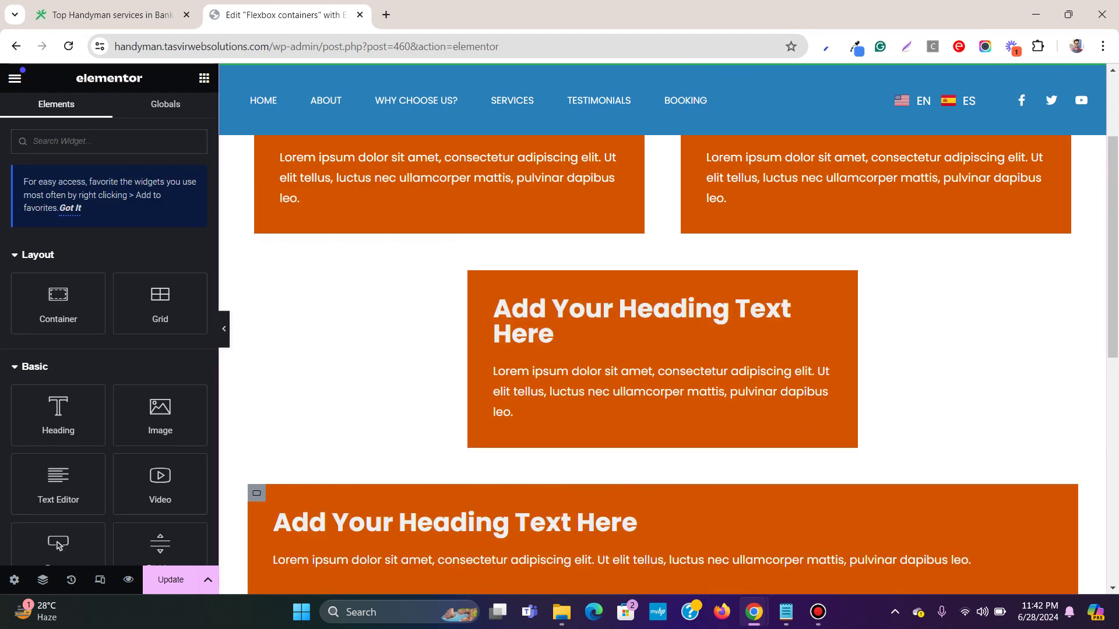
pyautogui.rightClick(257, 504)
pyautogui.click(314, 349)
pyautogui.scroll(2, 449, 326)
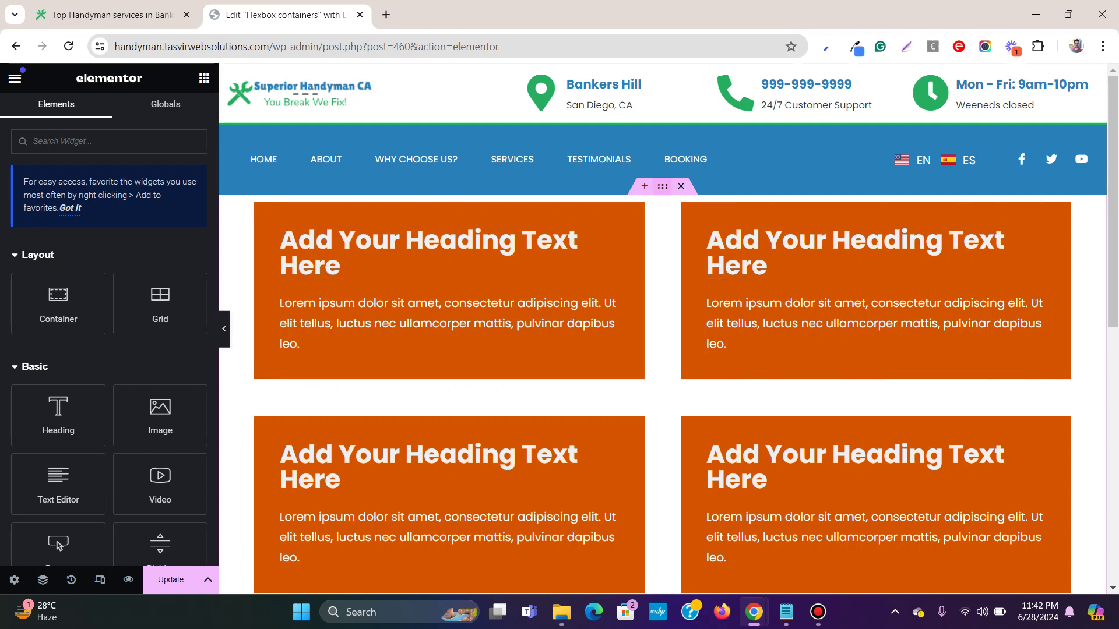
# Set the parent container's linked column and row gaps to 20 px
pyautogui.click(663, 186)
pyautogui.scroll(-3, 109, 292)
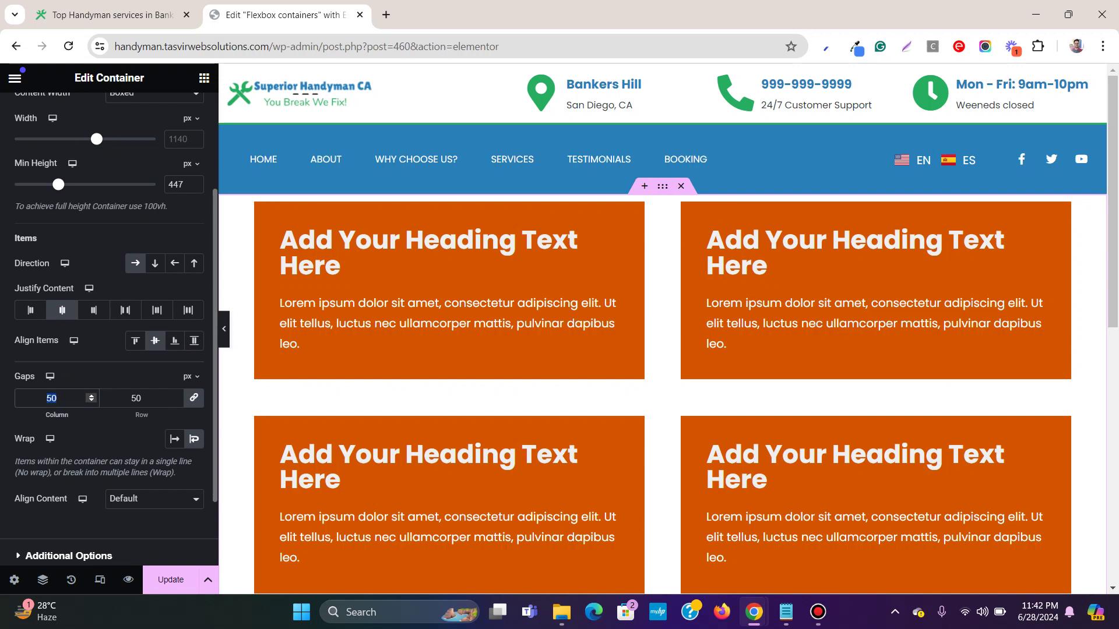
pyautogui.write('20')
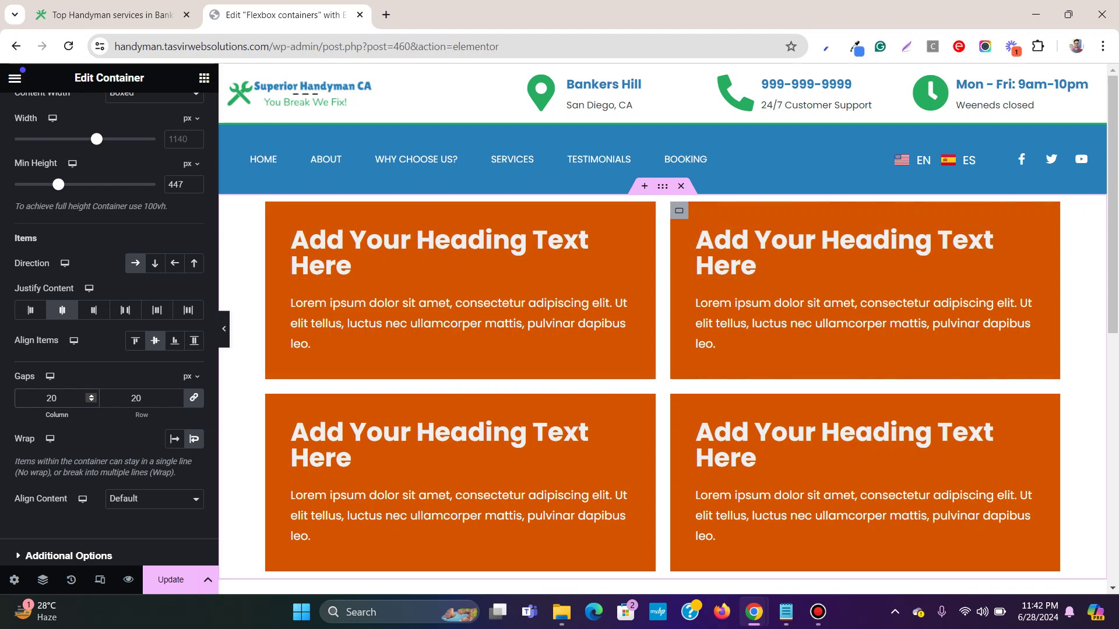
pyautogui.scroll(-1, 662, 349)
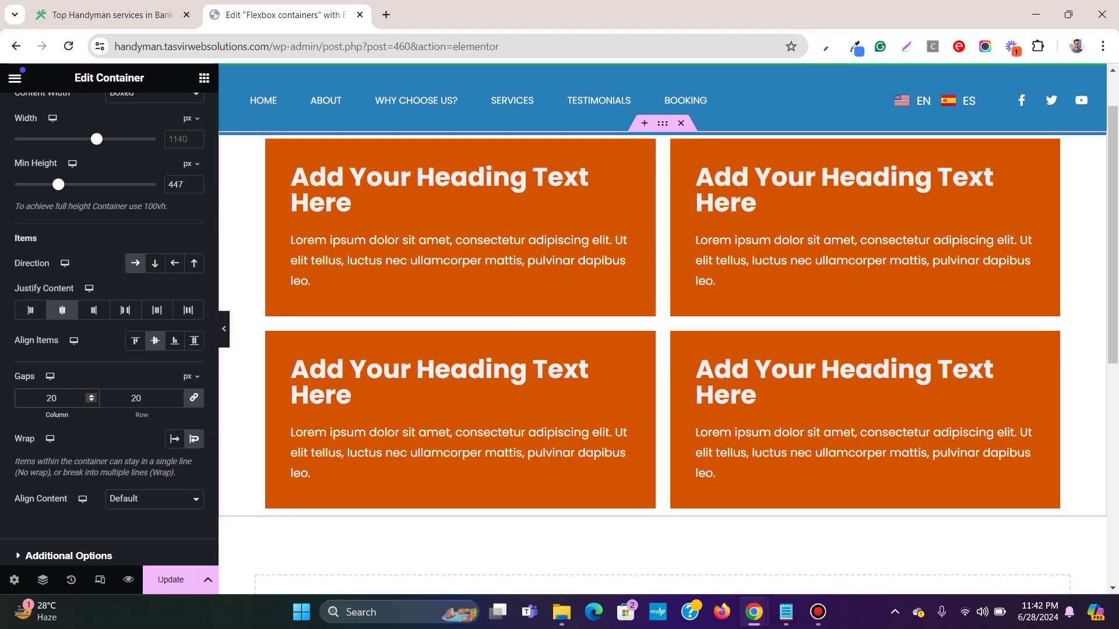
pyautogui.scroll(1, 663, 350)
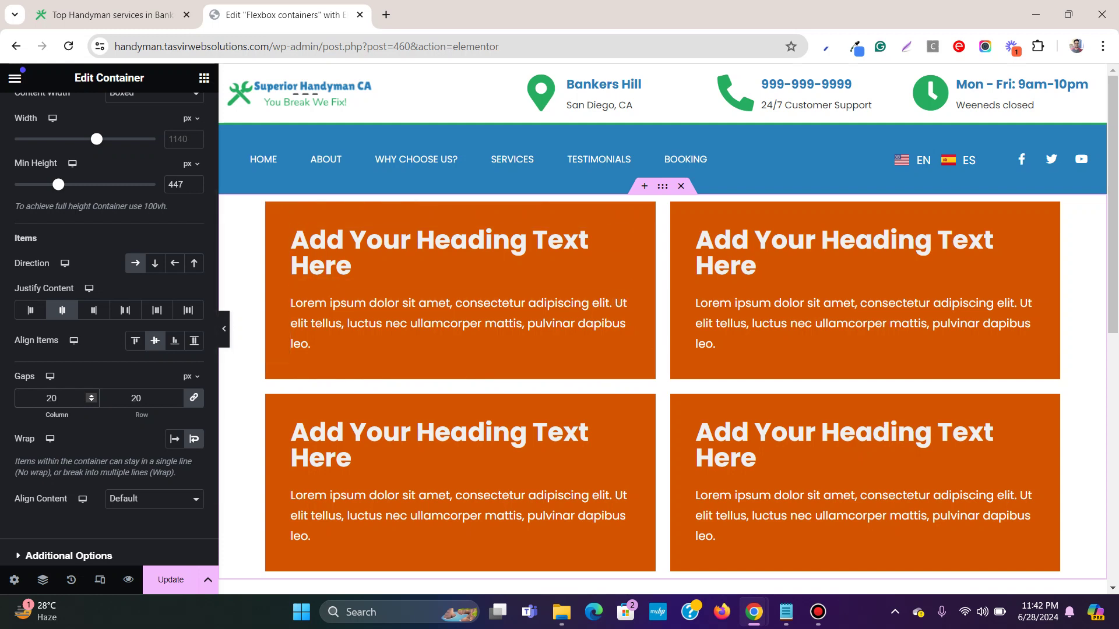
# Select the first orange box and switch the responsive preview to tablet view
pyautogui.click(274, 210)
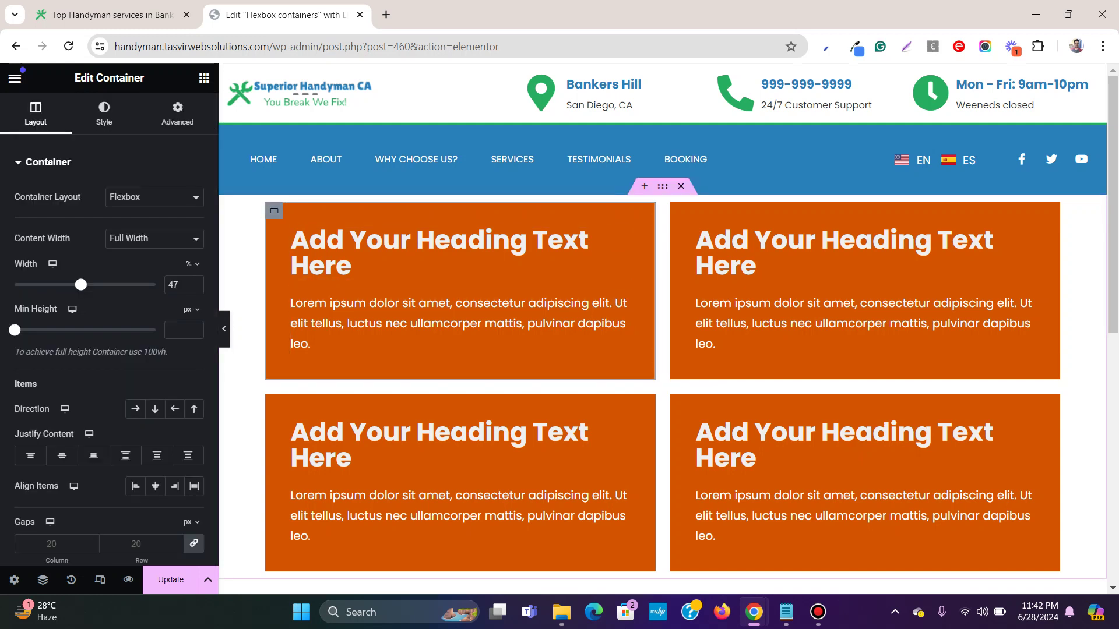
pyautogui.click(99, 579)
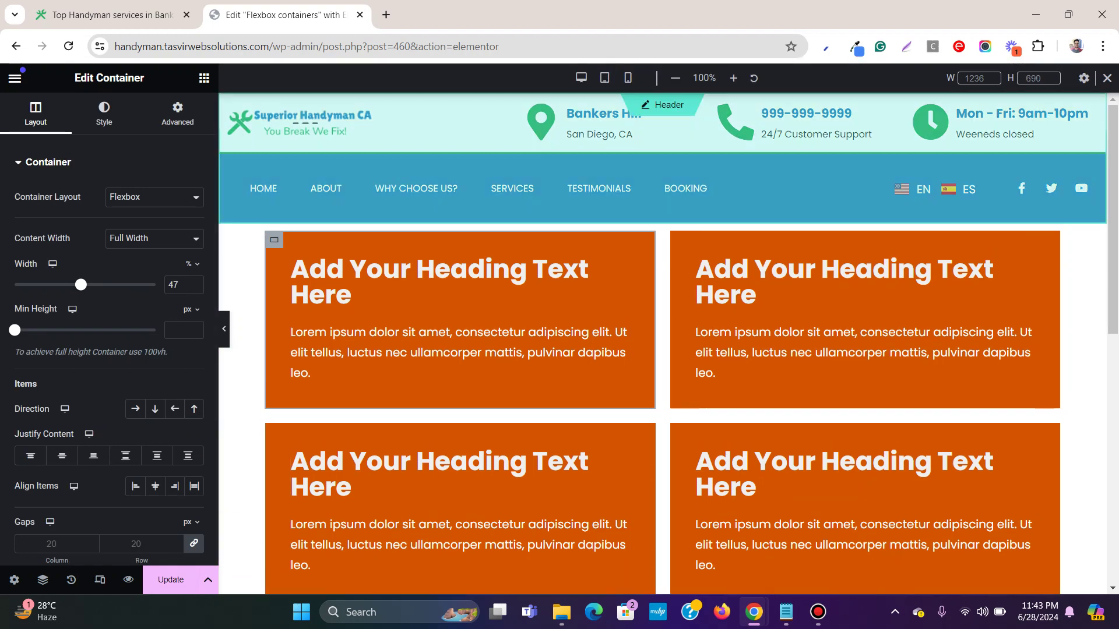
pyautogui.click(604, 78)
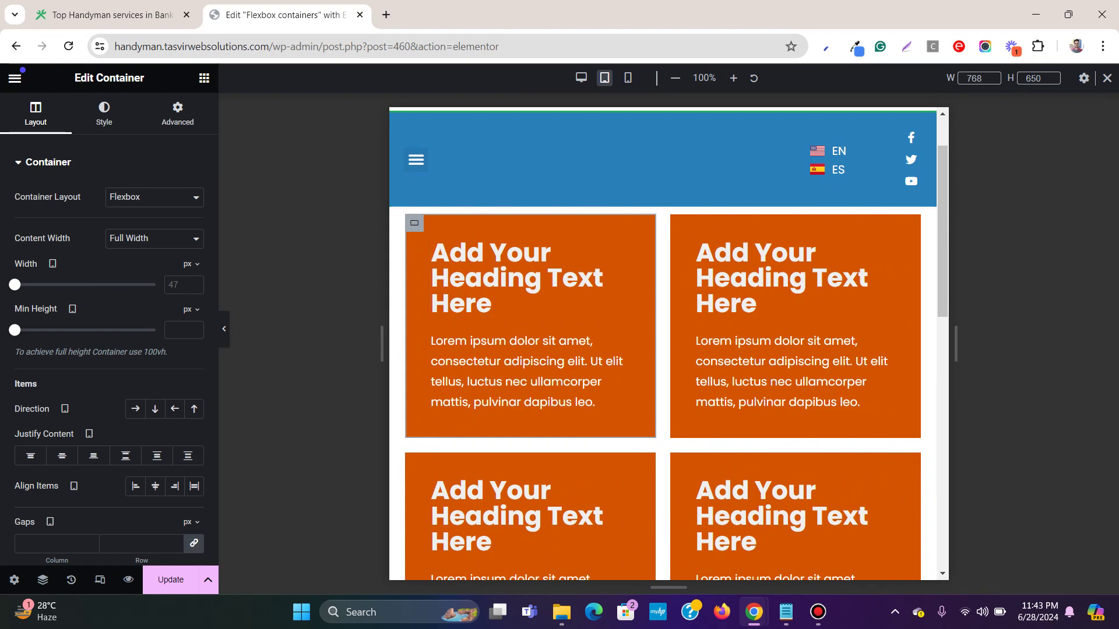
# Check the layout in mobile preview, and set the first orange box's width to 100% in tablet view
pyautogui.click(627, 78)
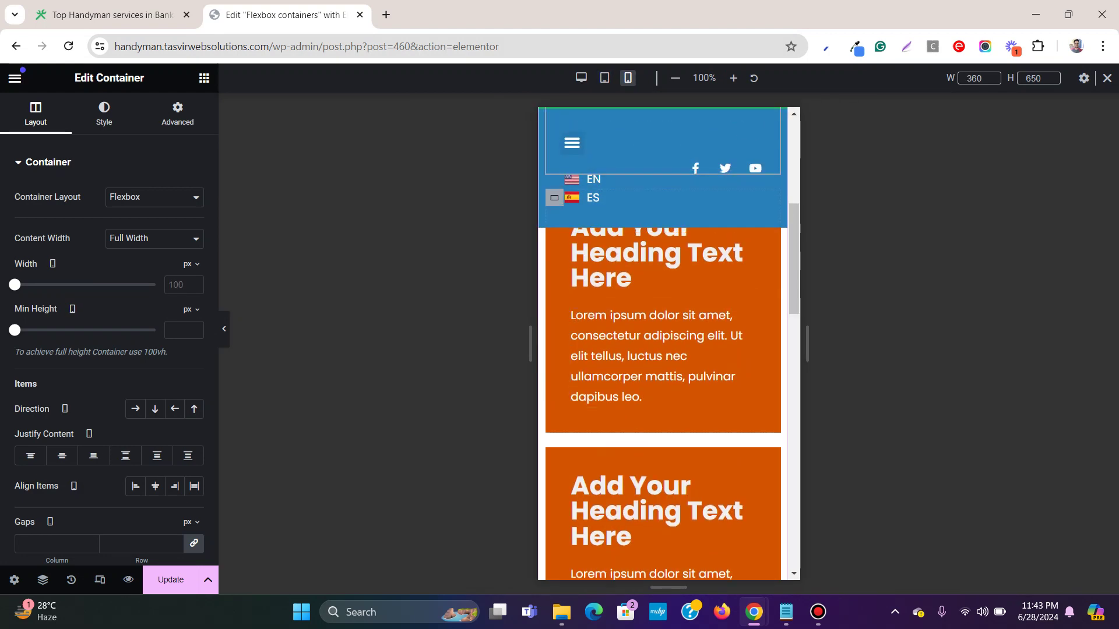
pyautogui.click(604, 77)
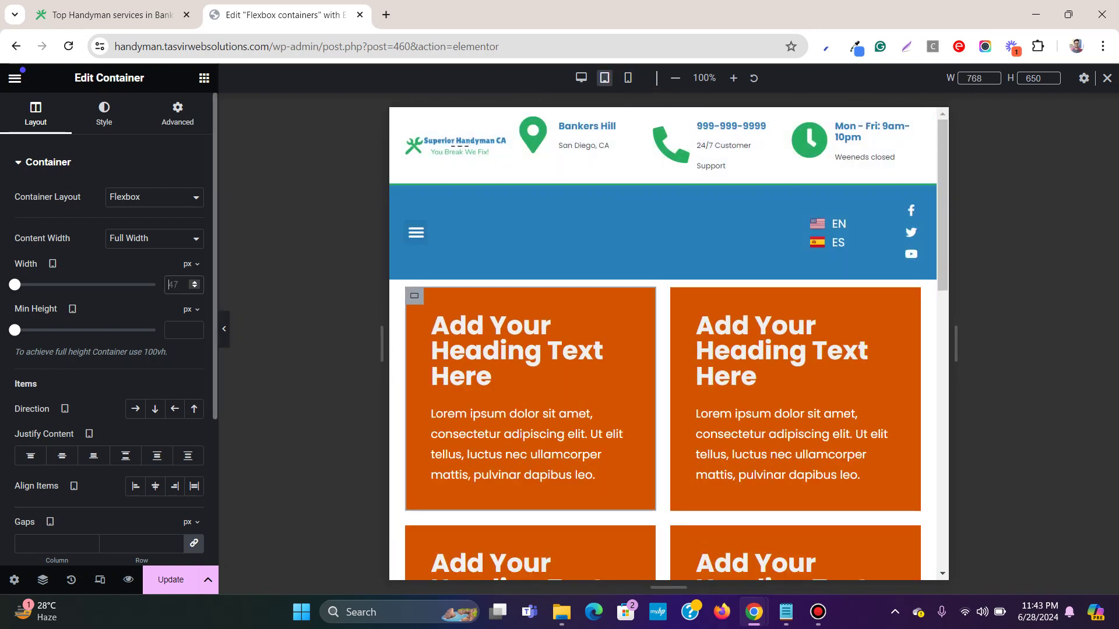
pyautogui.click(192, 264)
pyautogui.click(187, 285)
pyautogui.click(175, 285)
pyautogui.write('100')
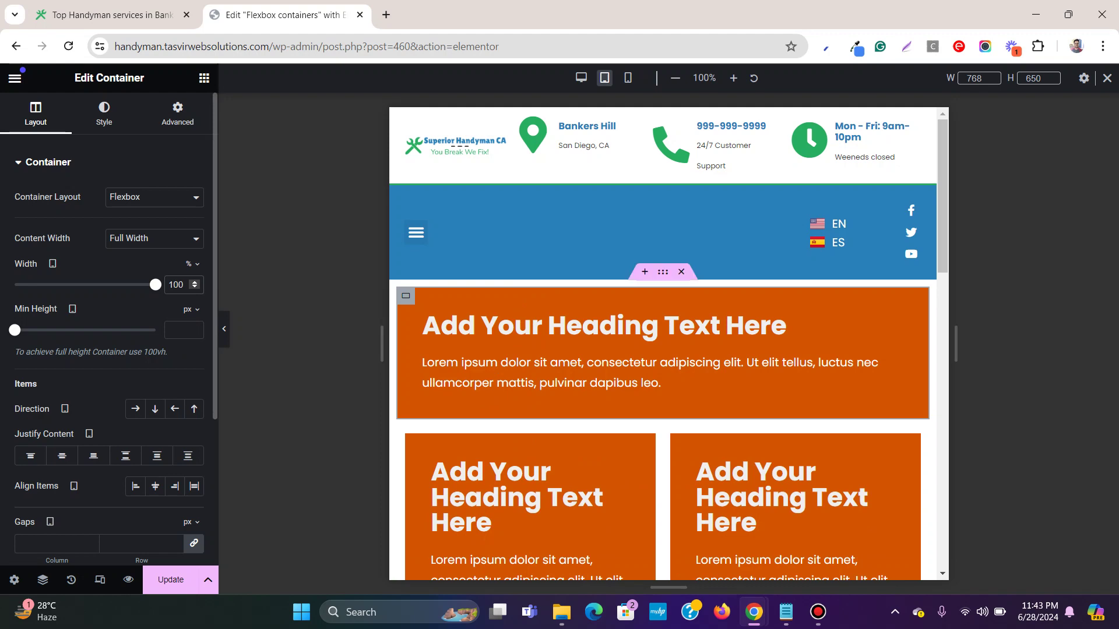
# Select the fourth orange box and set its tablet width to 100%
pyautogui.scroll(-3, 816, 303)
pyautogui.scroll(1, 816, 303)
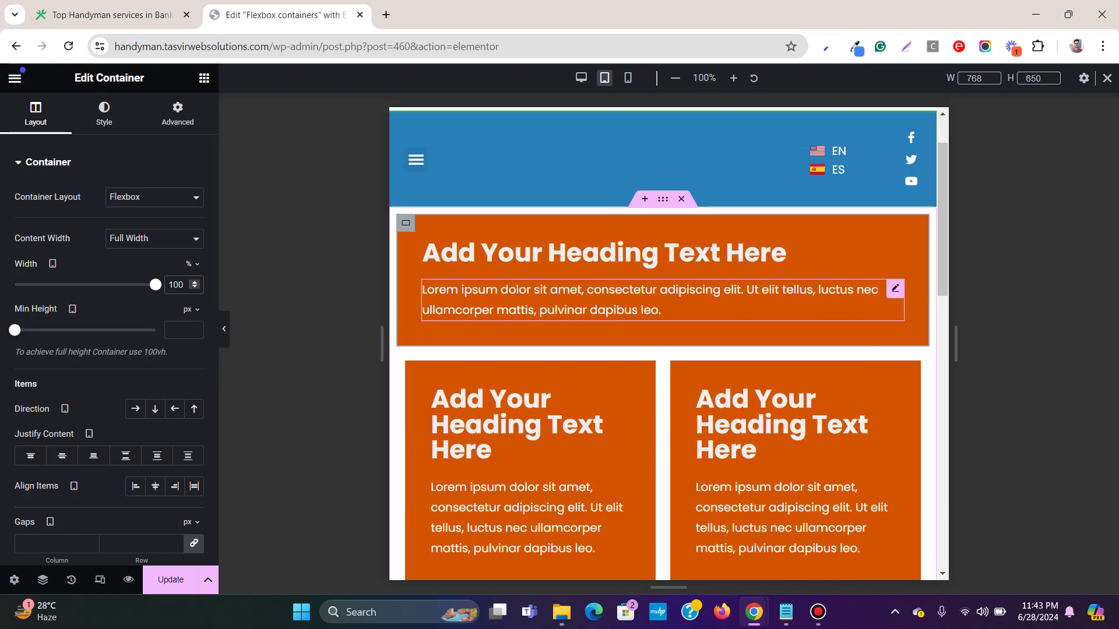
pyautogui.scroll(-5, 662, 344)
pyautogui.click(547, 317)
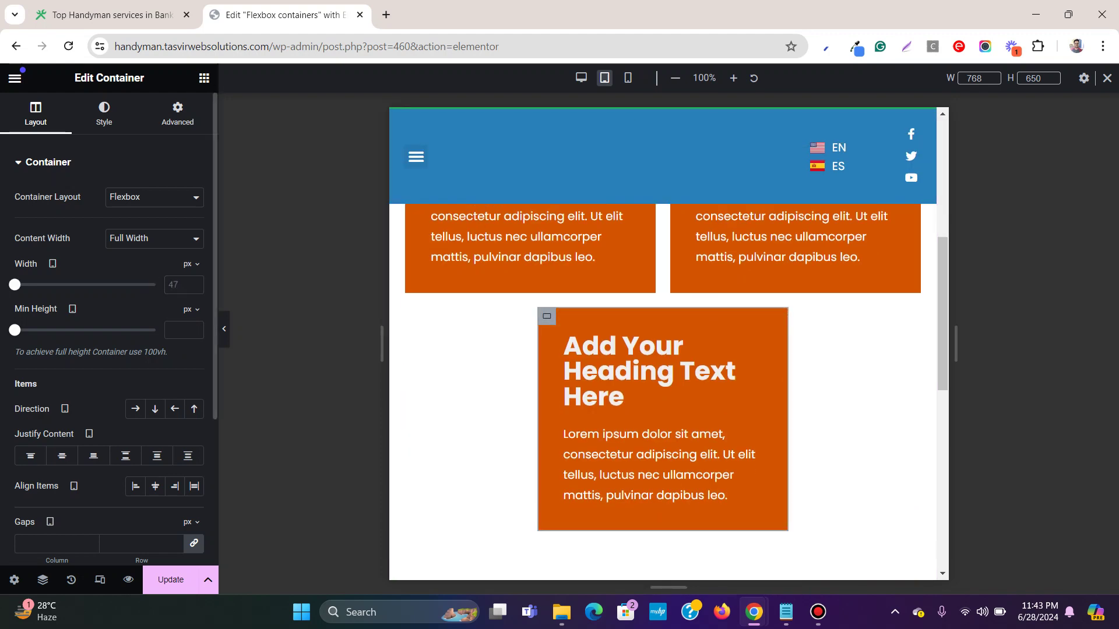
pyautogui.click(192, 263)
pyautogui.click(187, 285)
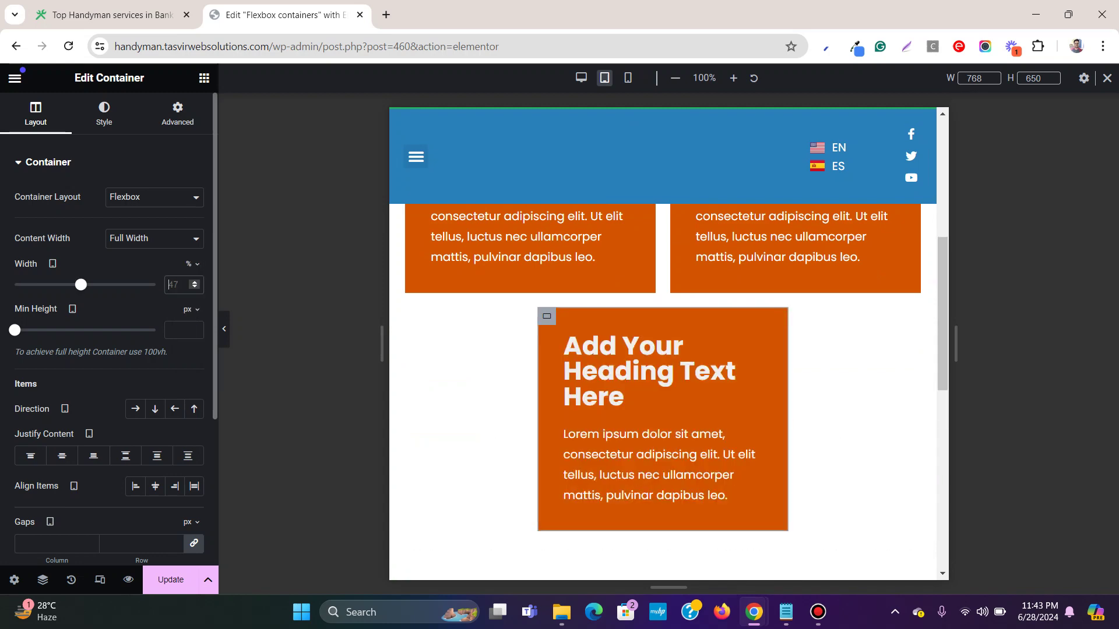
pyautogui.write('100')
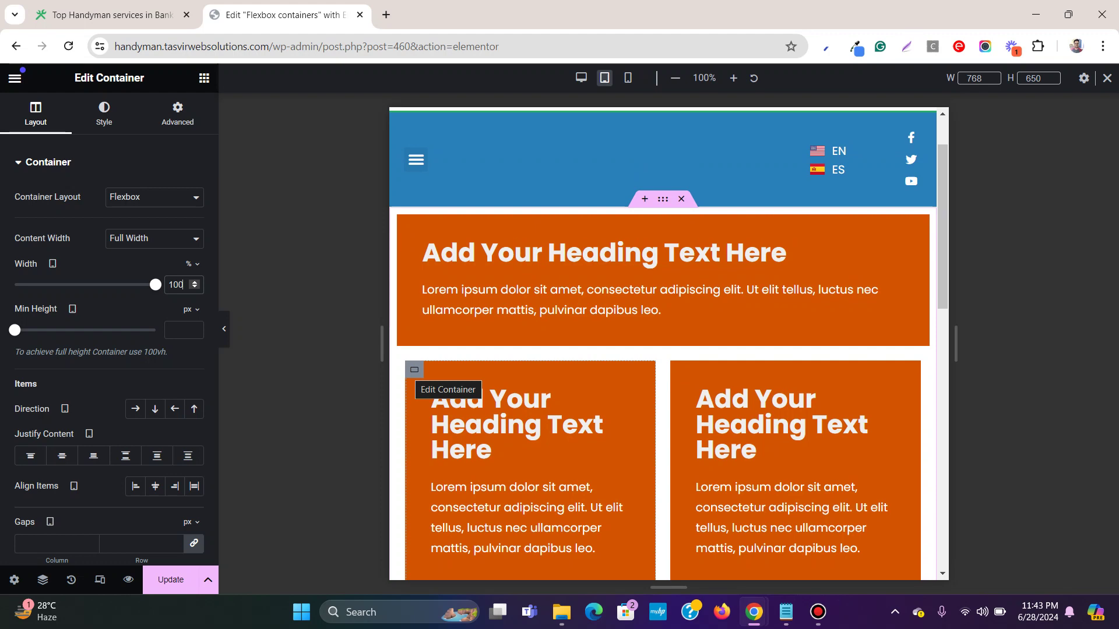
# Review the tablet layout and switch the responsive preview back to desktop to examine the two-by-two boxes
pyautogui.hotkey('ctrl', 'z')
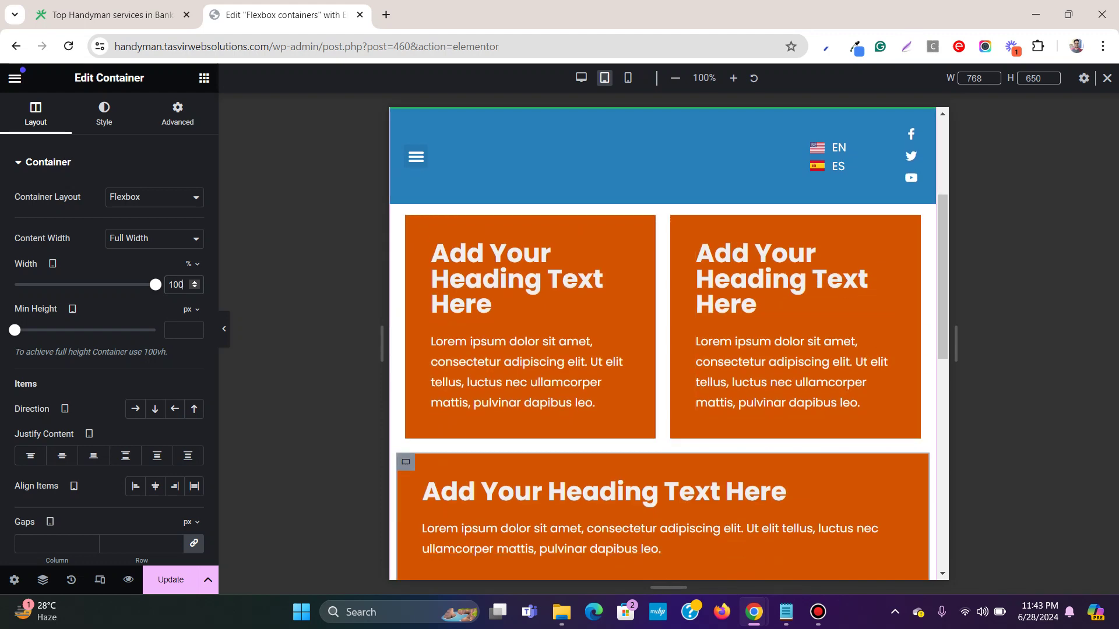
pyautogui.hotkey('ctrl', 'shift', 'z')
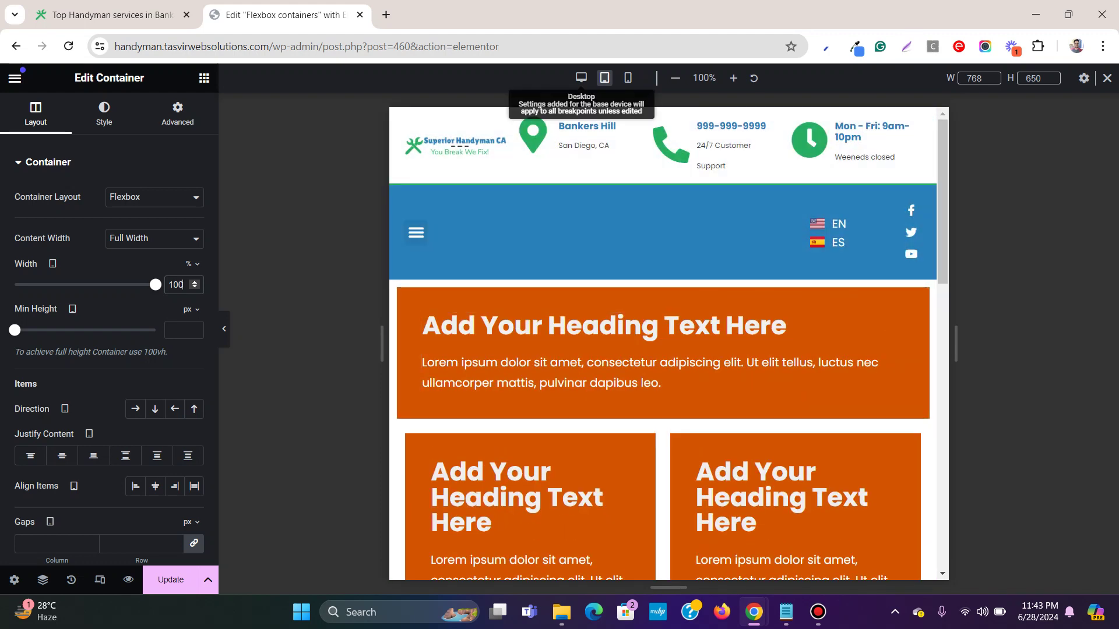
pyautogui.click(581, 78)
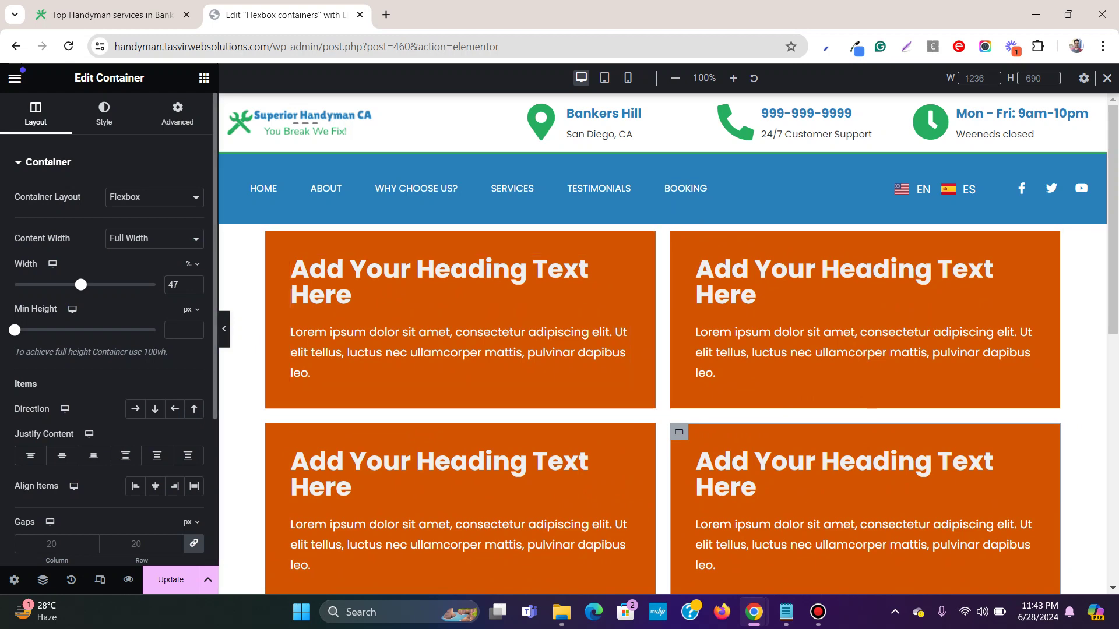
pyautogui.scroll(-4, 156, 245)
pyautogui.scroll(4, 156, 245)
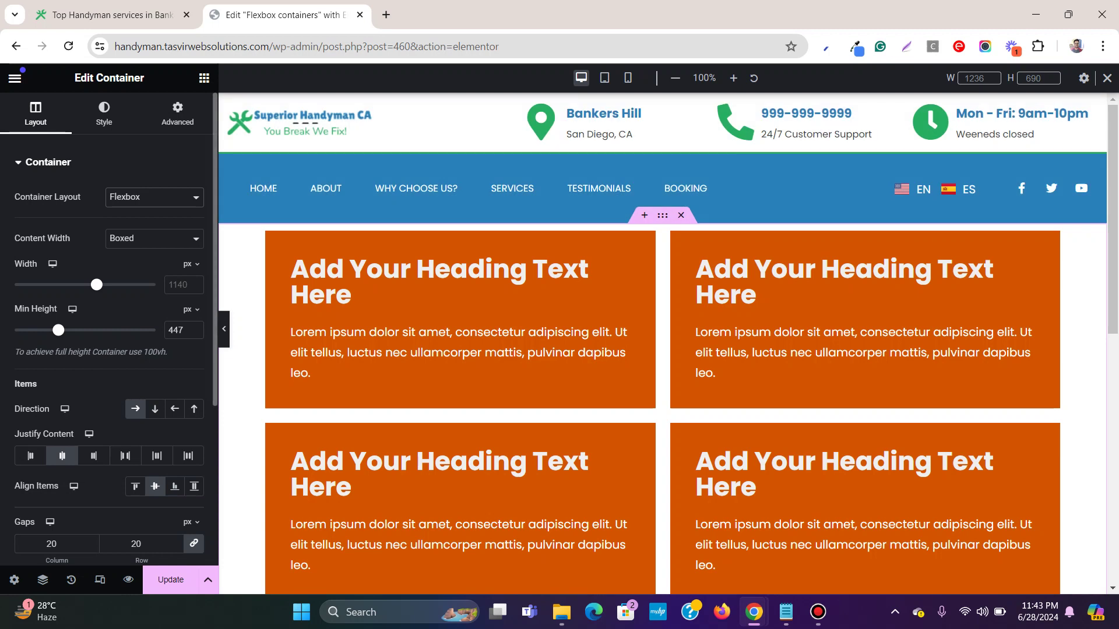
# Look through the parent container's layout type choices and its additional overflow and HTML tag options
pyautogui.click(155, 197)
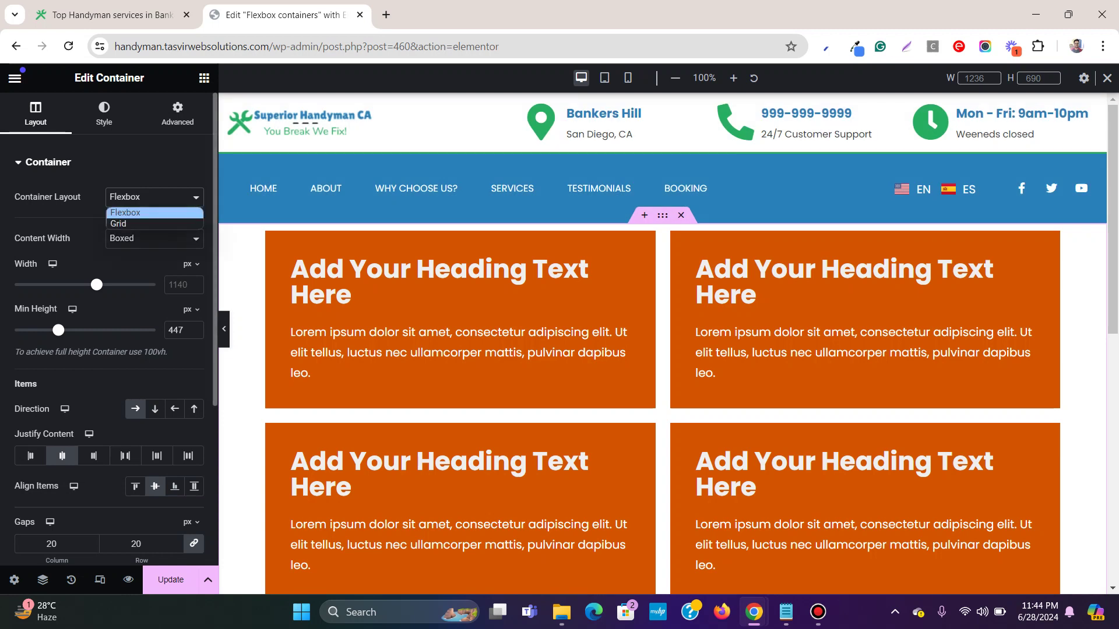
pyautogui.press('Escape')
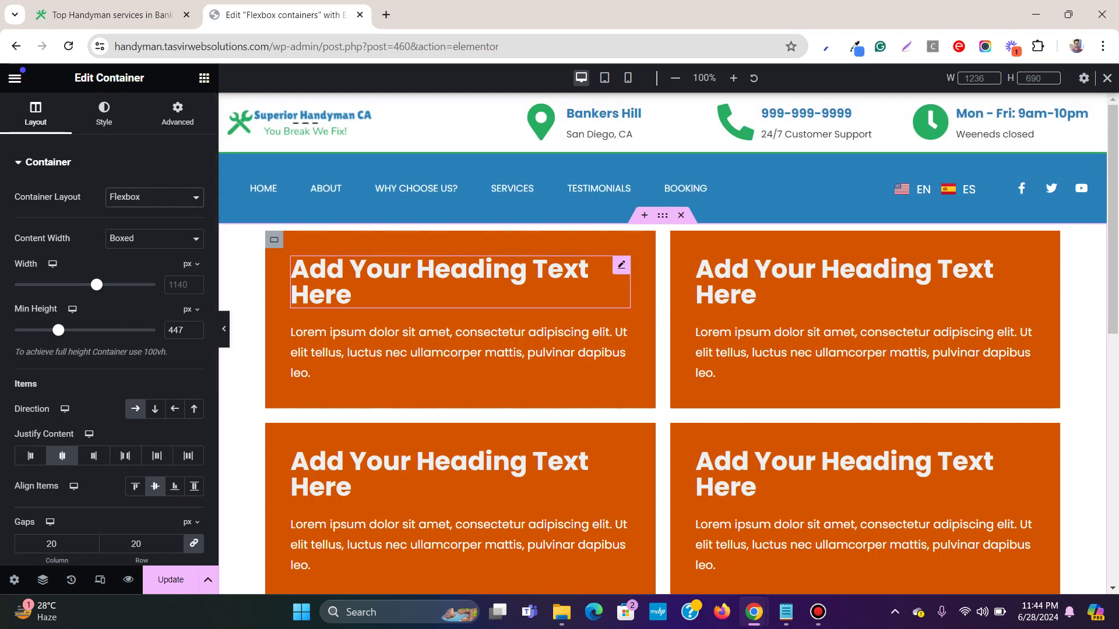
pyautogui.scroll(-3, 461, 280)
pyautogui.scroll(-3, 88, 326)
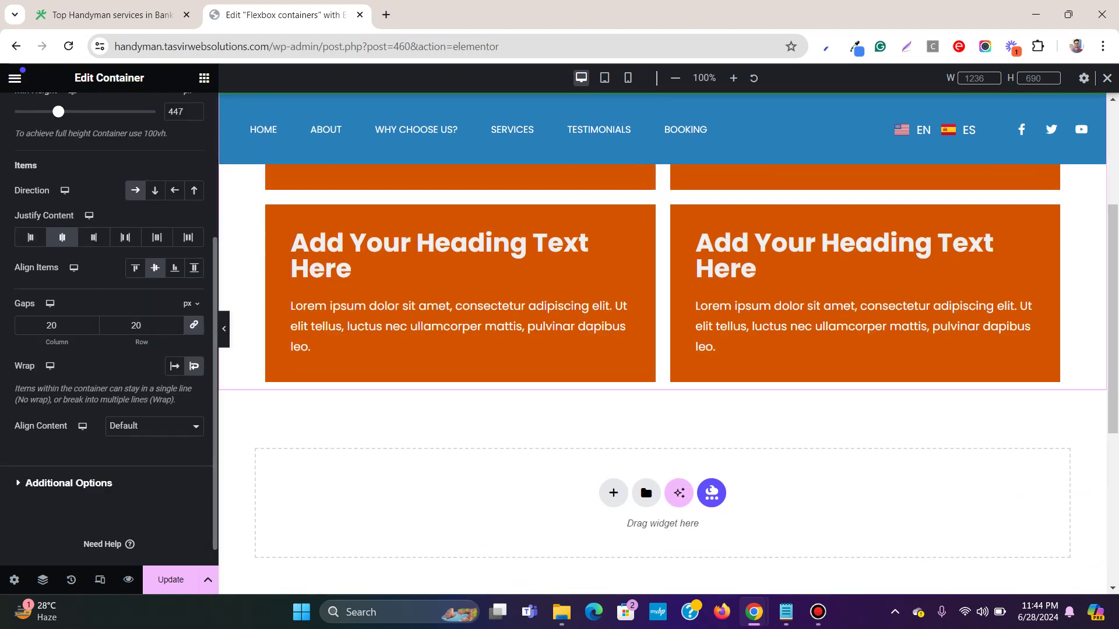
pyautogui.click(68, 483)
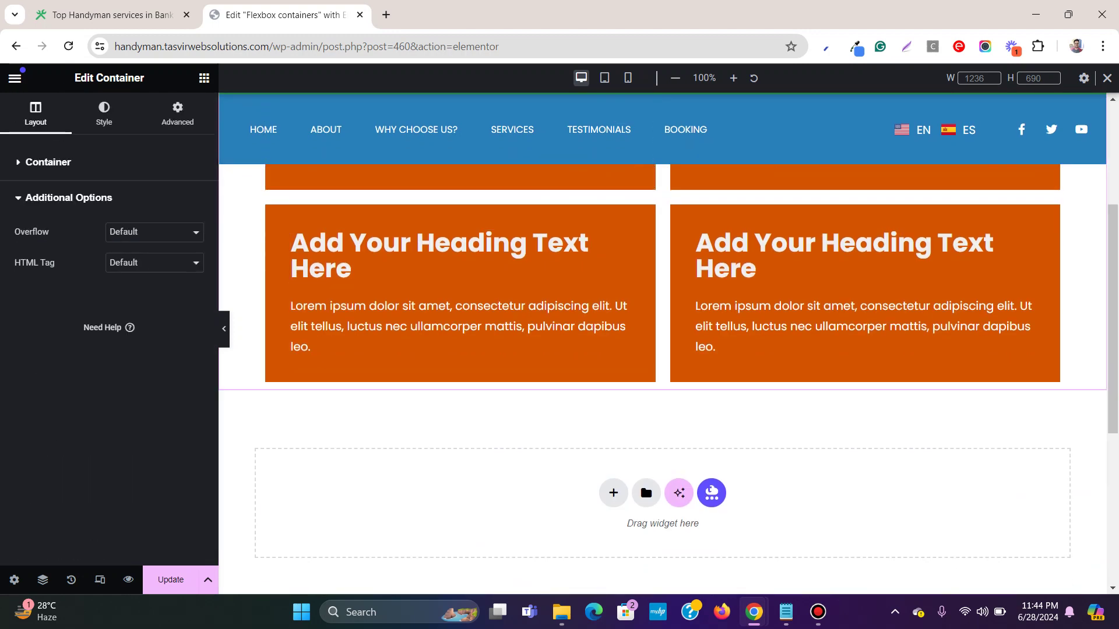
pyautogui.click(69, 197)
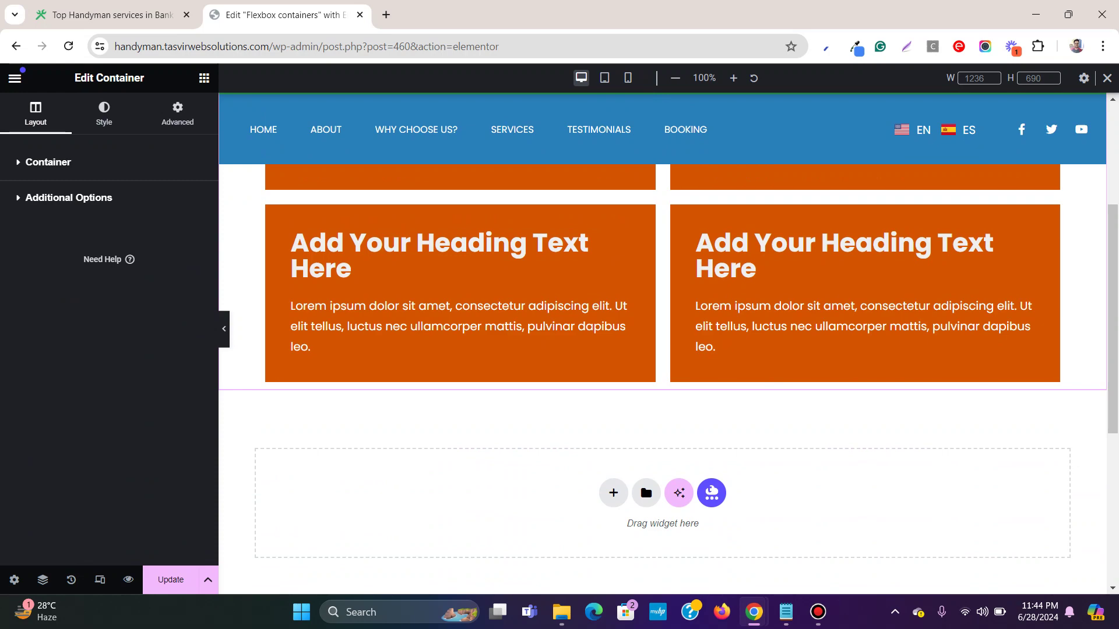
# Look over the parent container's advanced and style settings, and return to its layout settings
pyautogui.click(177, 113)
pyautogui.scroll(3, 443, 250)
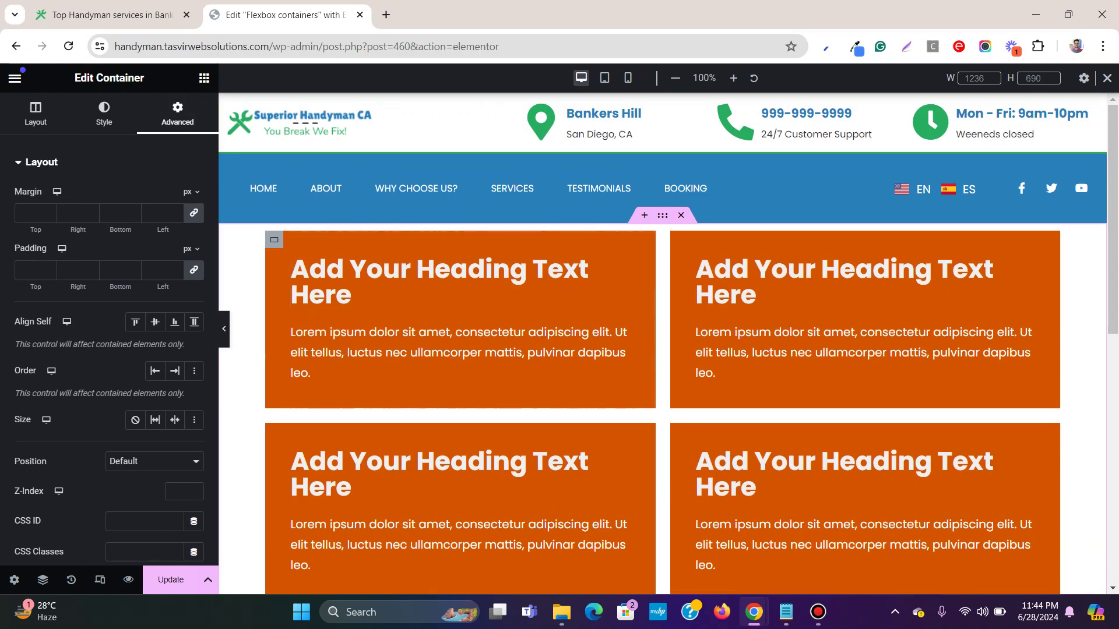
pyautogui.scroll(-4, 135, 201)
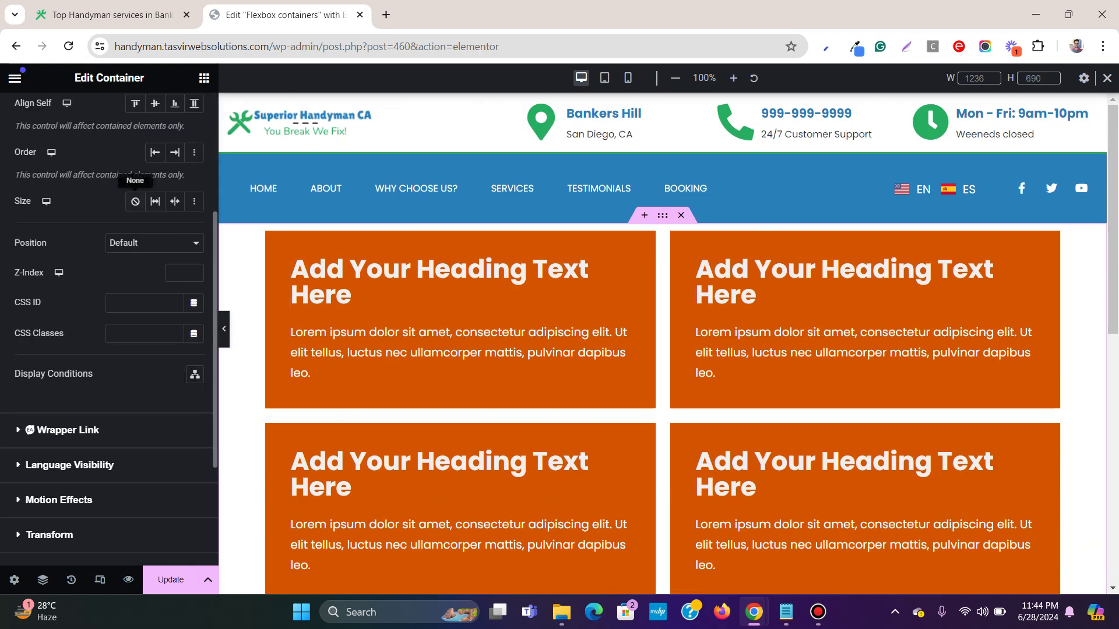
pyautogui.scroll(5, 135, 201)
pyautogui.click(104, 112)
pyautogui.click(36, 112)
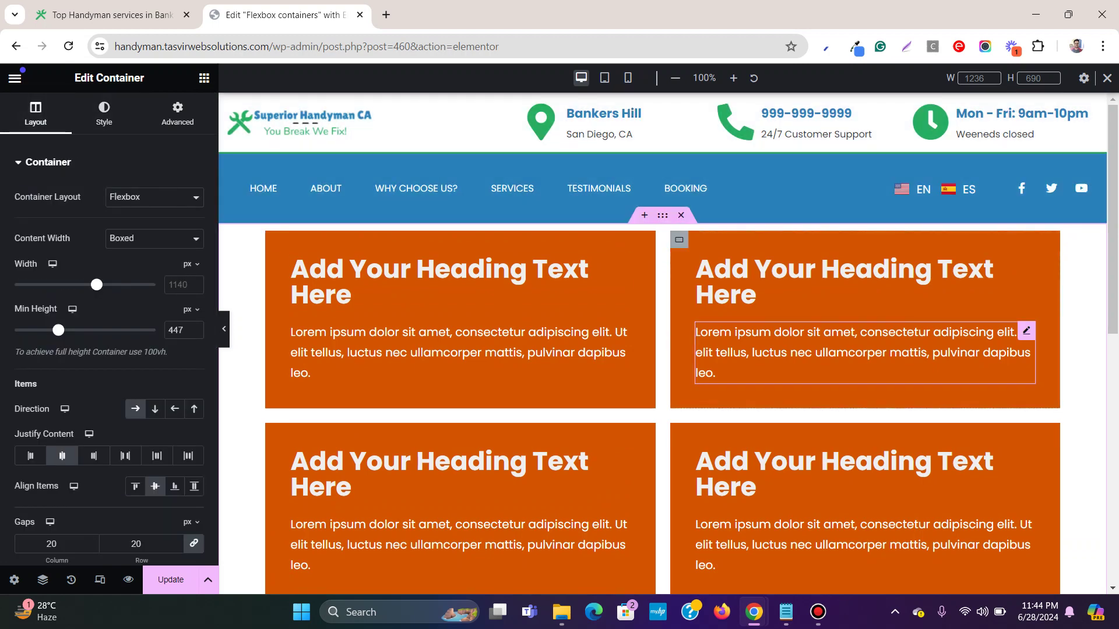
pyautogui.scroll(-1, 663, 344)
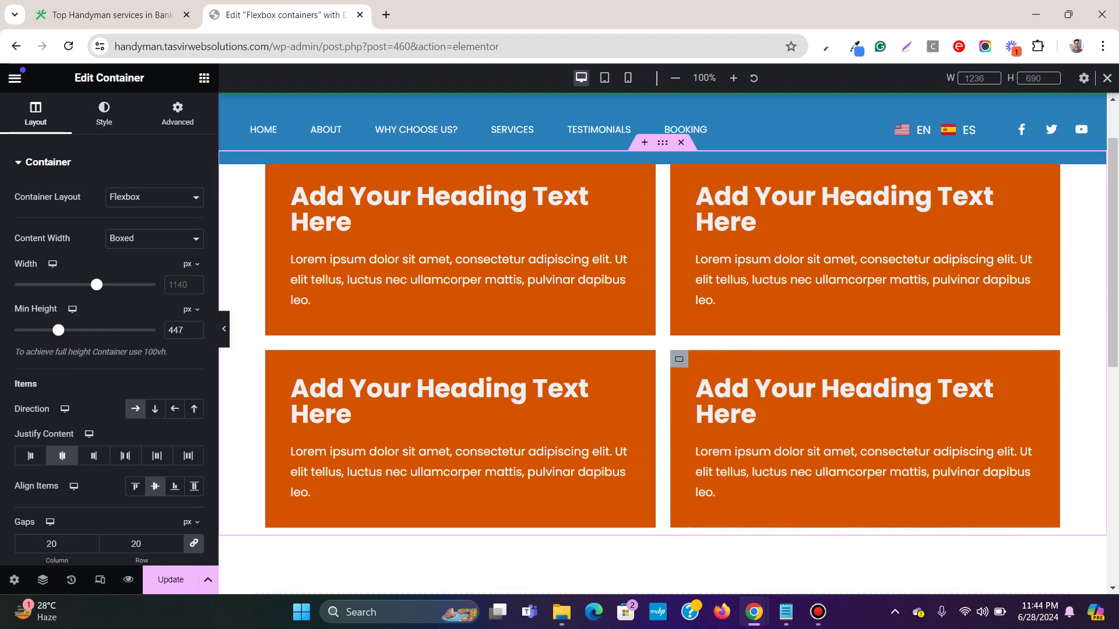
pyautogui.scroll(1, 862, 438)
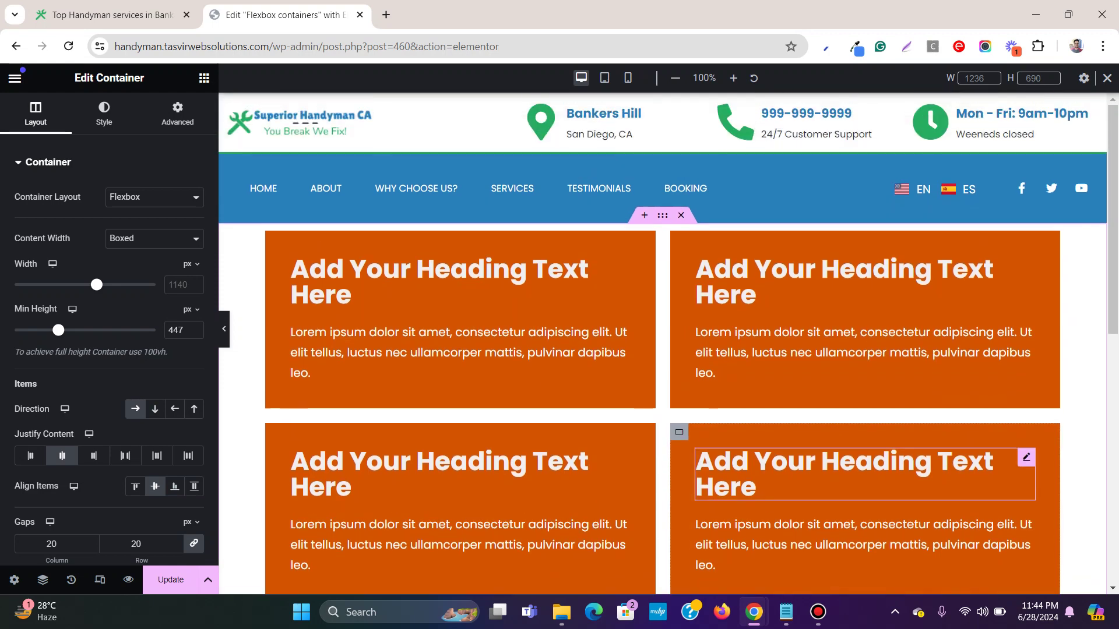